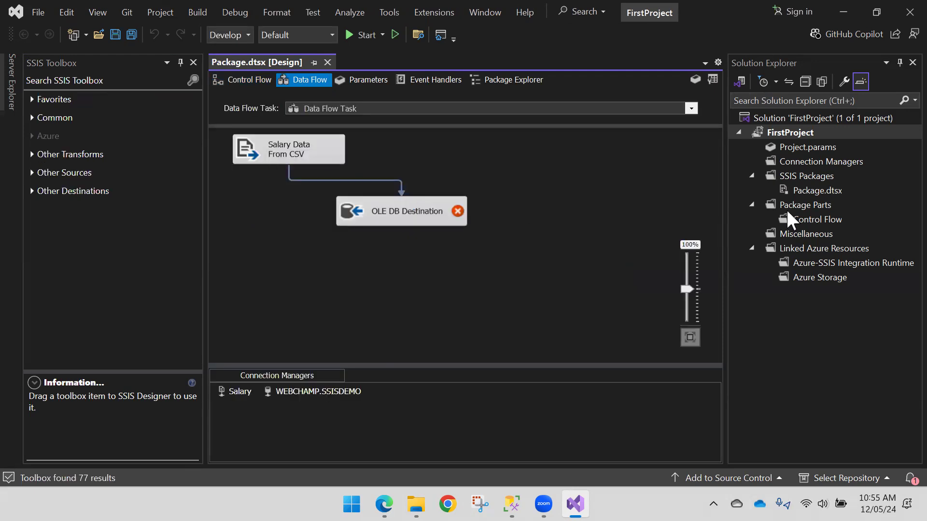
Step: Deploy FirstProject to SSIS in SQL Server on Webchamp, at /SSISDB/FirstProject_CSV_to_SQL/FirstProject, and close the deployment wizard
right_click(794, 138)
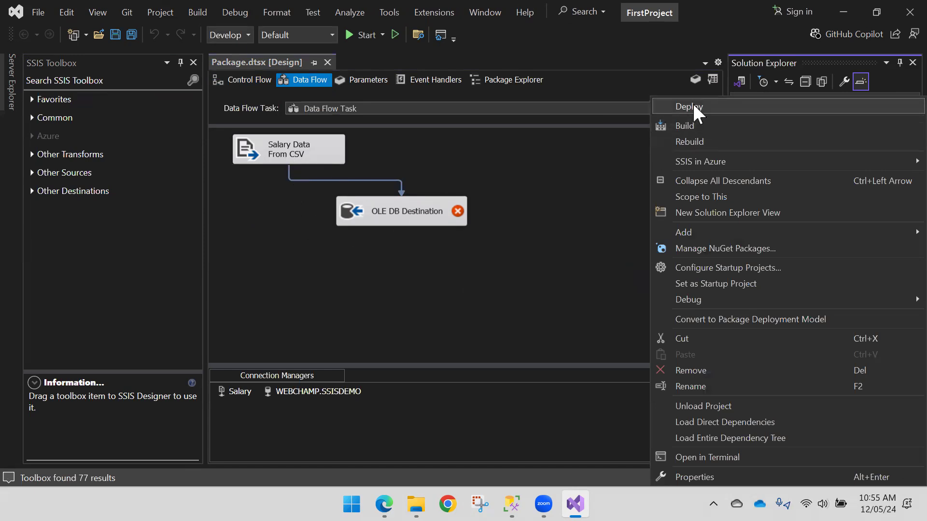
left_click(718, 109)
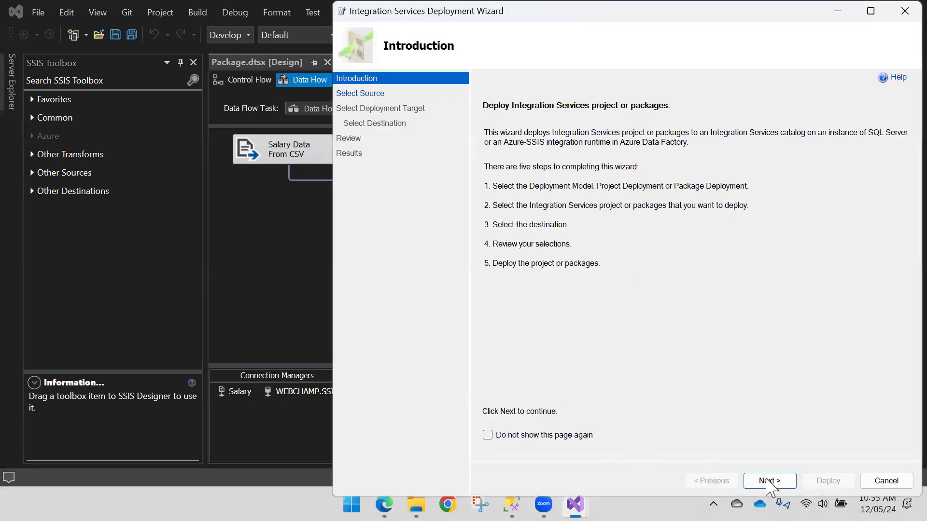
left_click(773, 482)
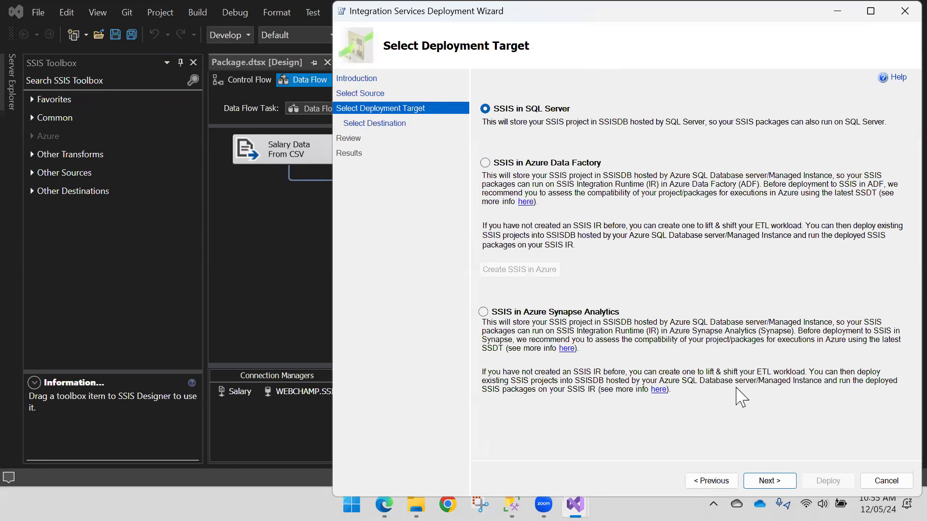
left_click(769, 479)
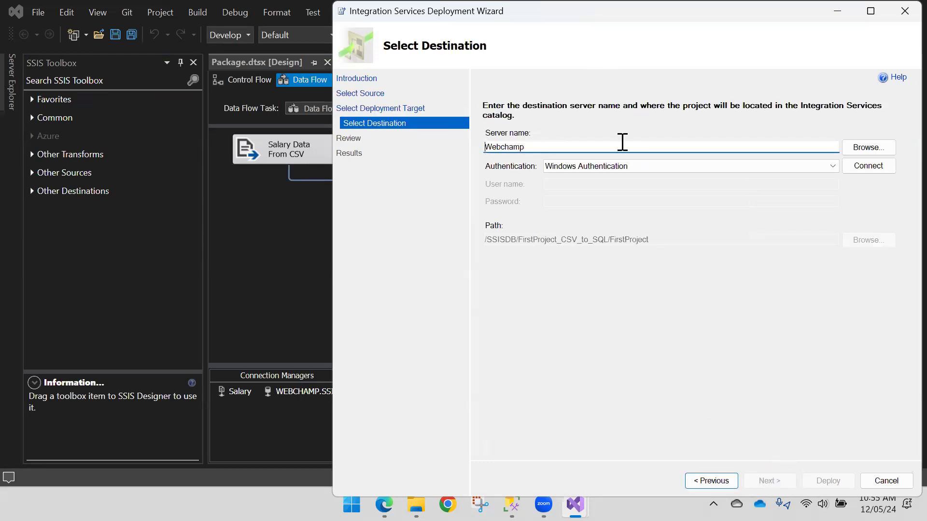
left_click(872, 169)
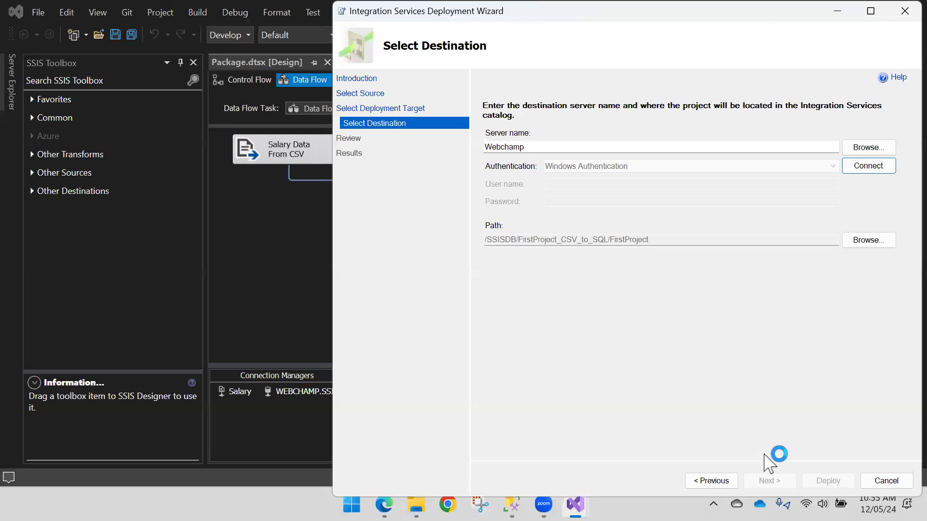
left_click(770, 481)
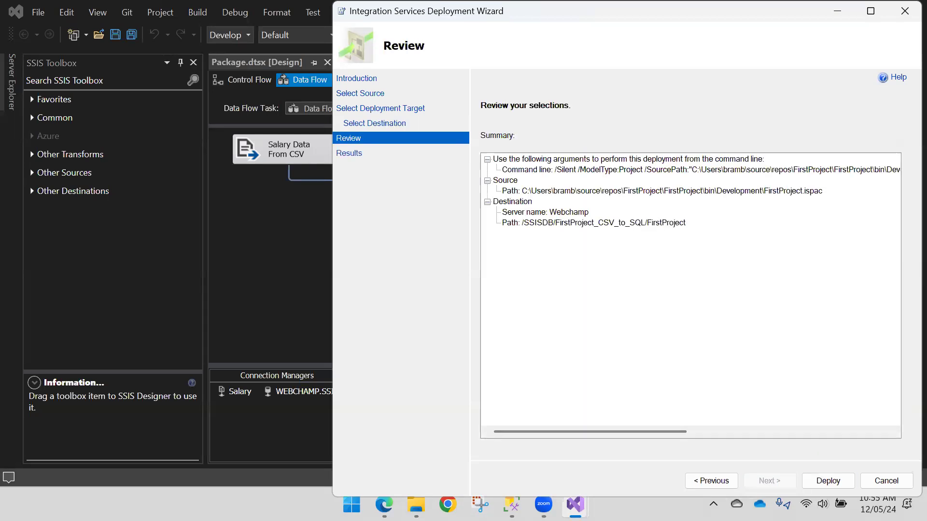
left_click(828, 481)
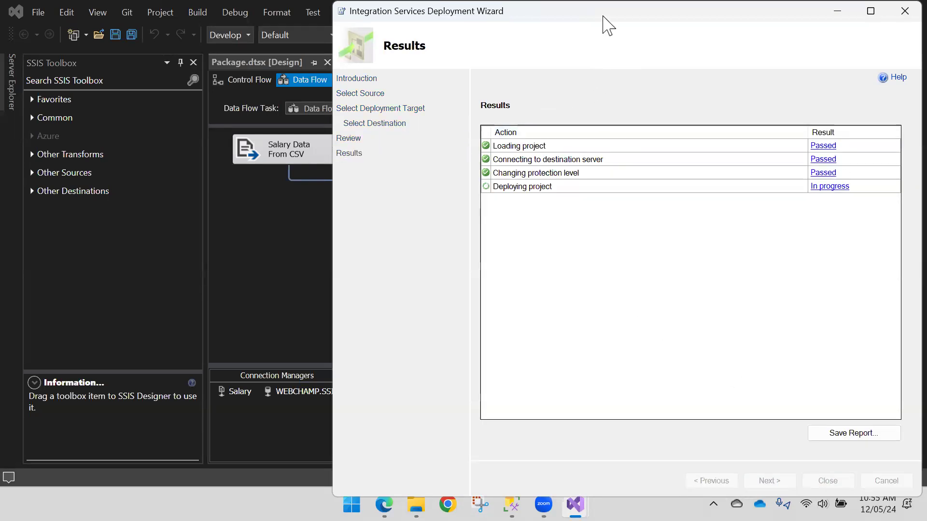
left_click_drag(607, 12, 638, 25)
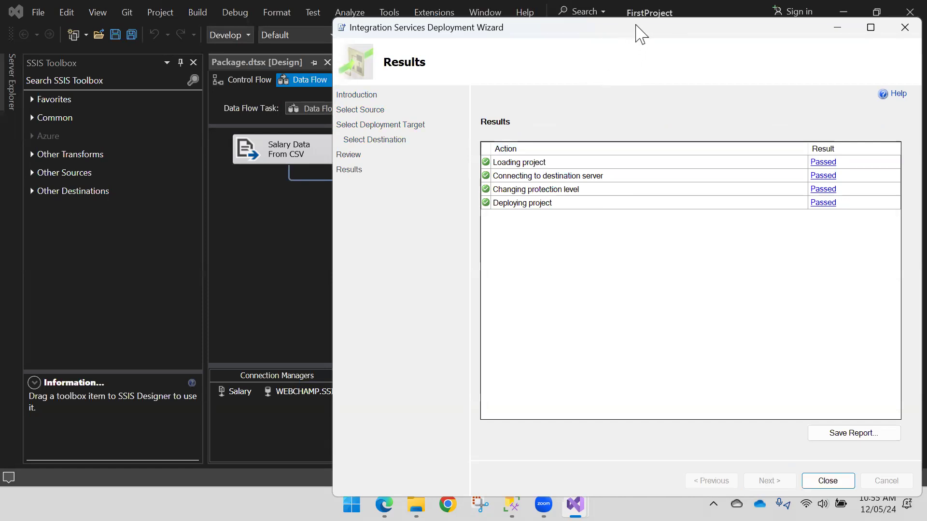
left_click(725, 477)
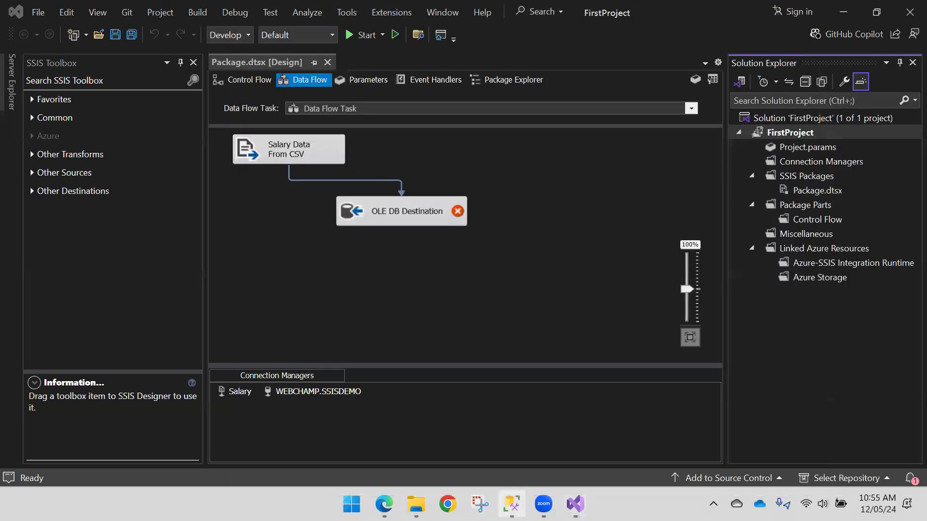
Step: Switch to SQL Server Management Studio and check for the deployed project in SSISDB's FirstProject_CSV_to_SQL folder under Integration Services Catalogs
left_click(512, 505)
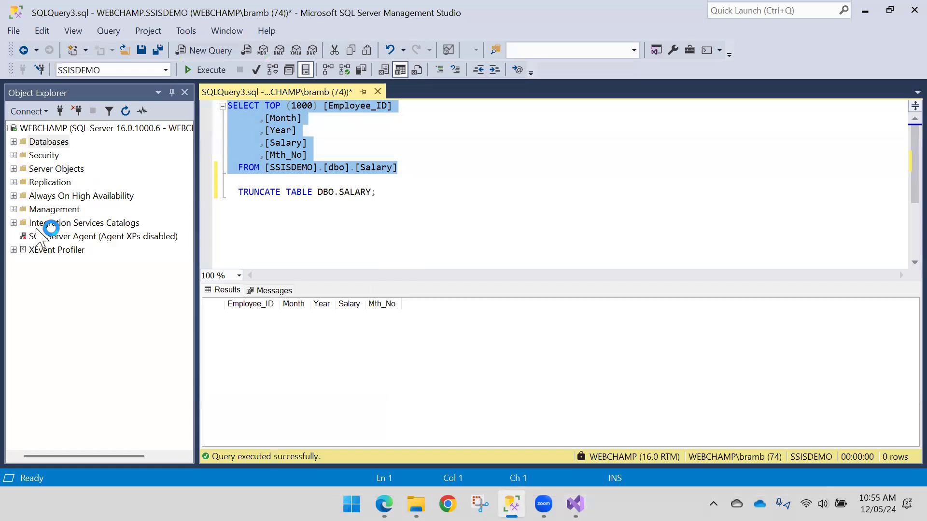
left_click(14, 222)
left_click(22, 237)
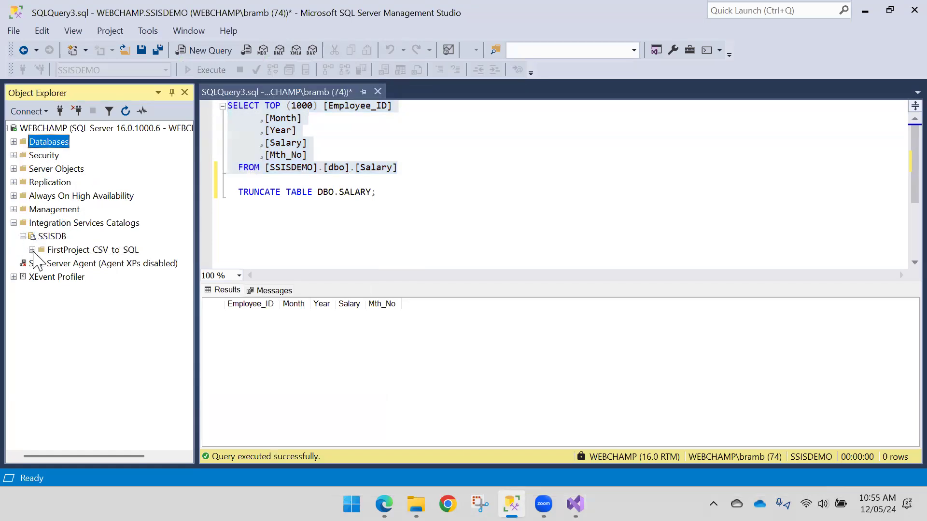
left_click(32, 250)
left_click(41, 263)
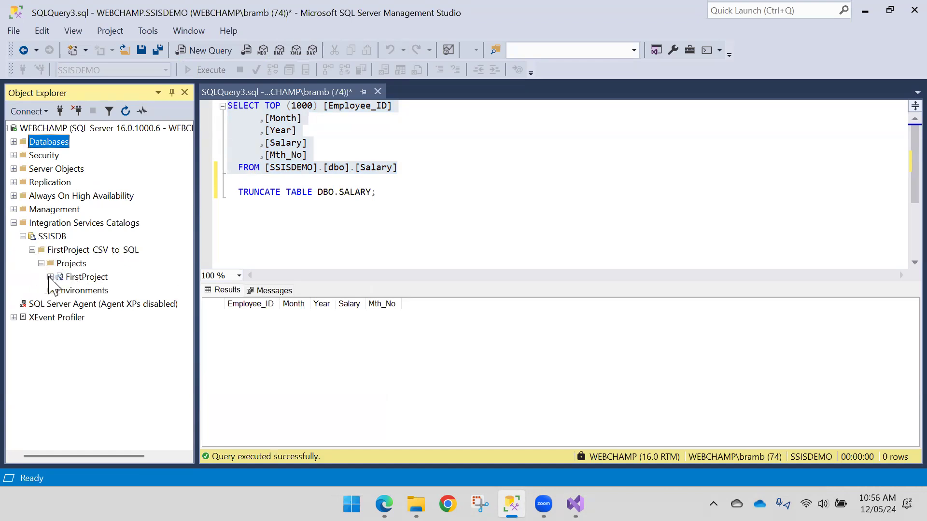
left_click(23, 236)
left_click(15, 223)
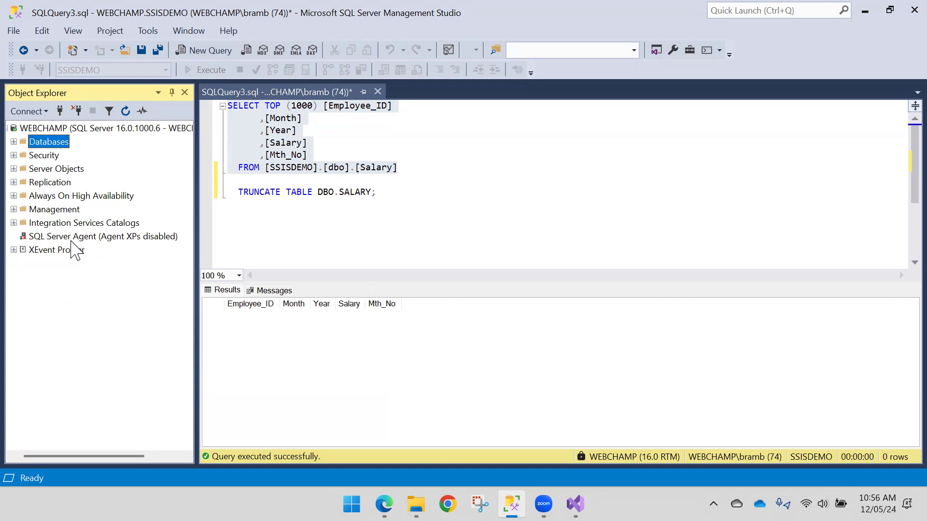
Step: Start the SQL Server Agent service on WEBCHAMP and confirm the request
left_click(73, 238)
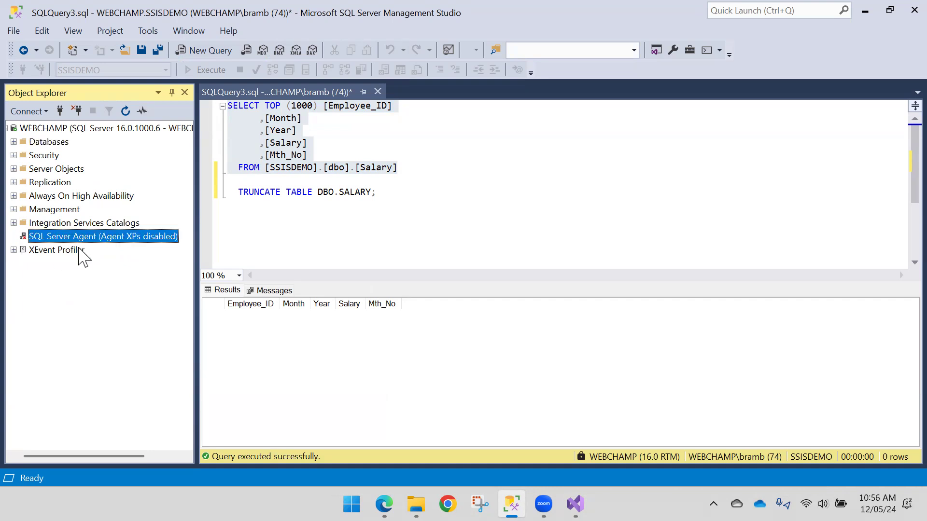
right_click(86, 234)
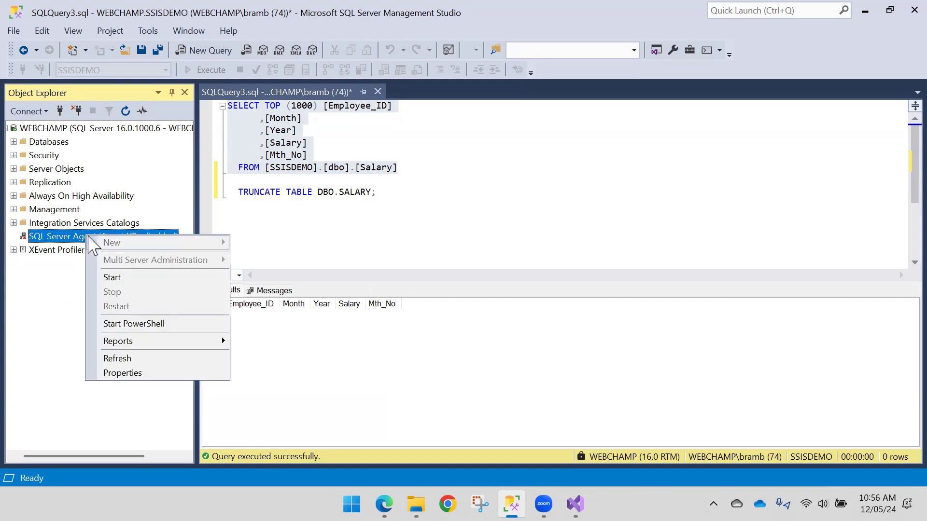
left_click(108, 276)
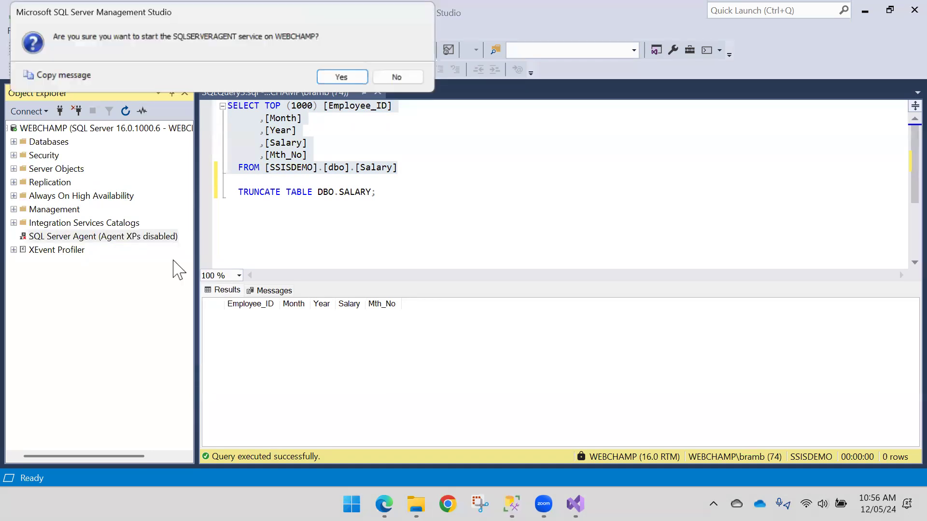
key("Return")
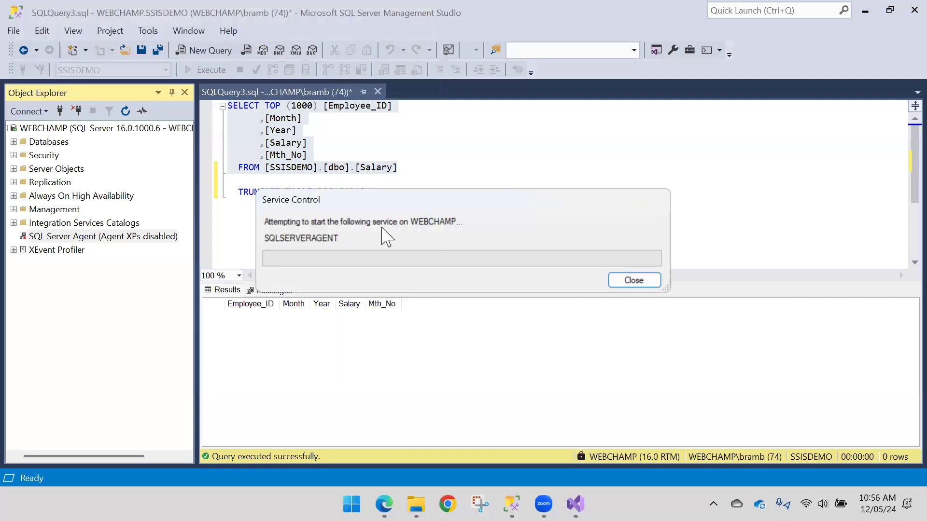
left_click_drag(408, 203, 369, 189)
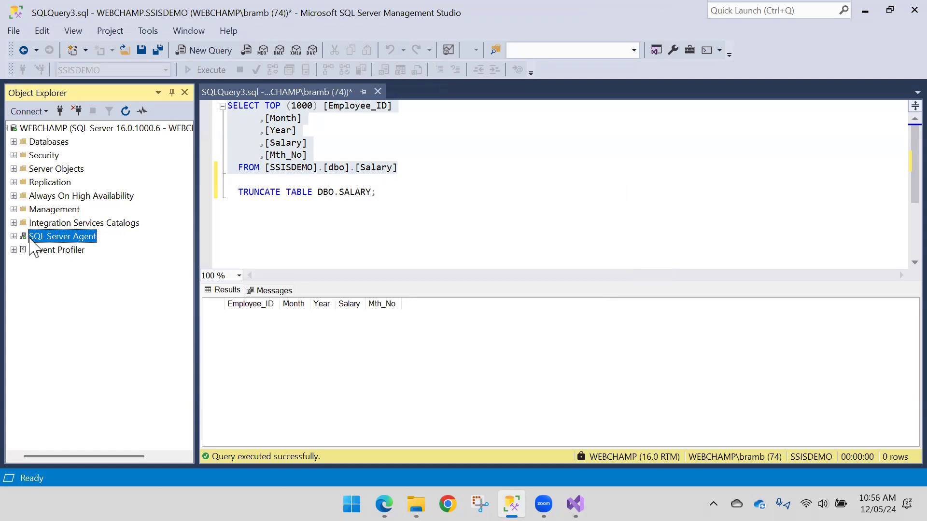
Step: Open the FirstProjectSchedule job under SQL Server Agent and review its schedule and the package settings of its job step
left_click(13, 236)
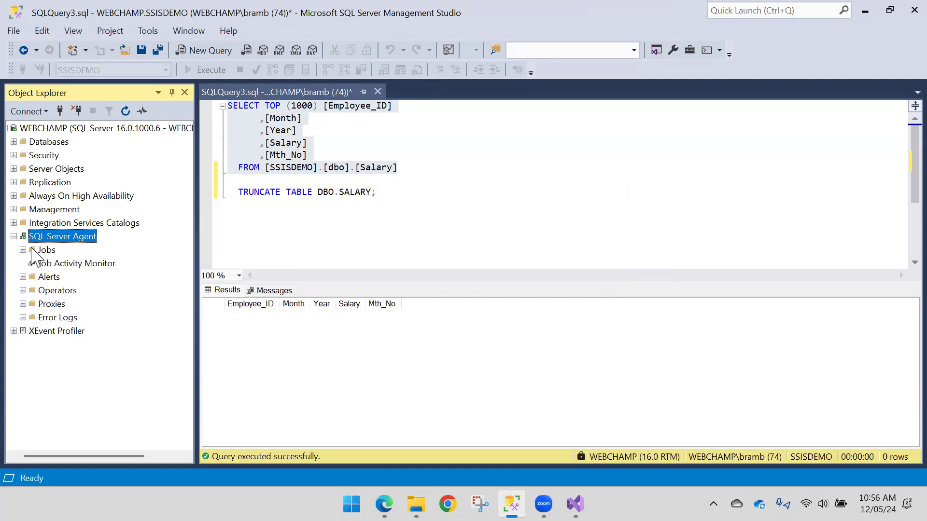
left_click(22, 250)
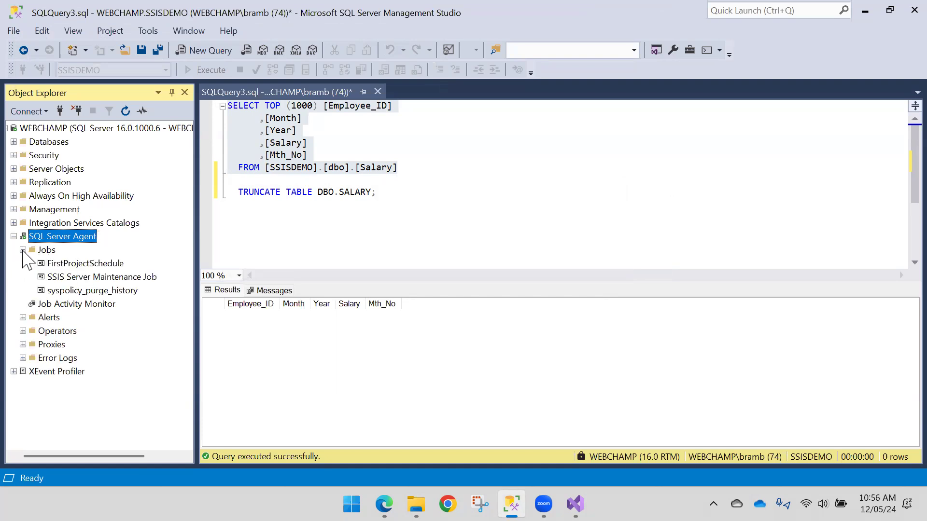
double_click(72, 264)
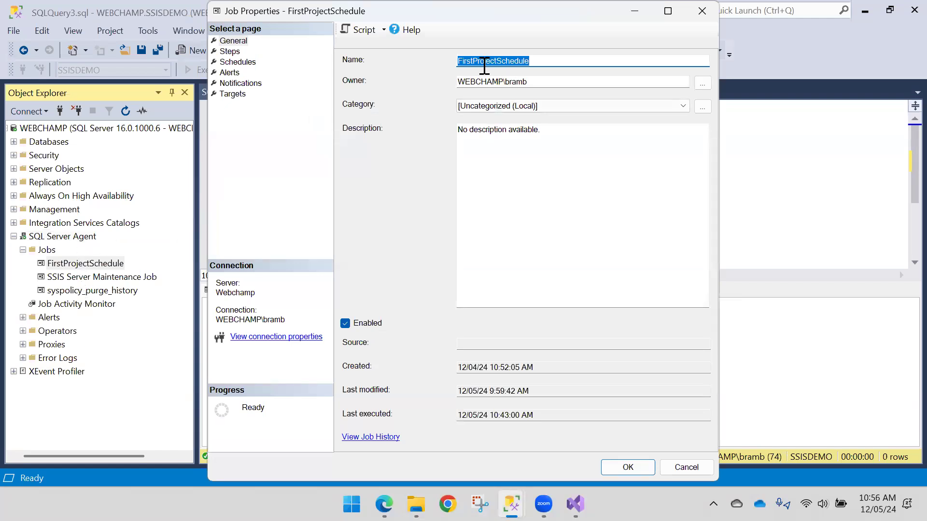
left_click(229, 51)
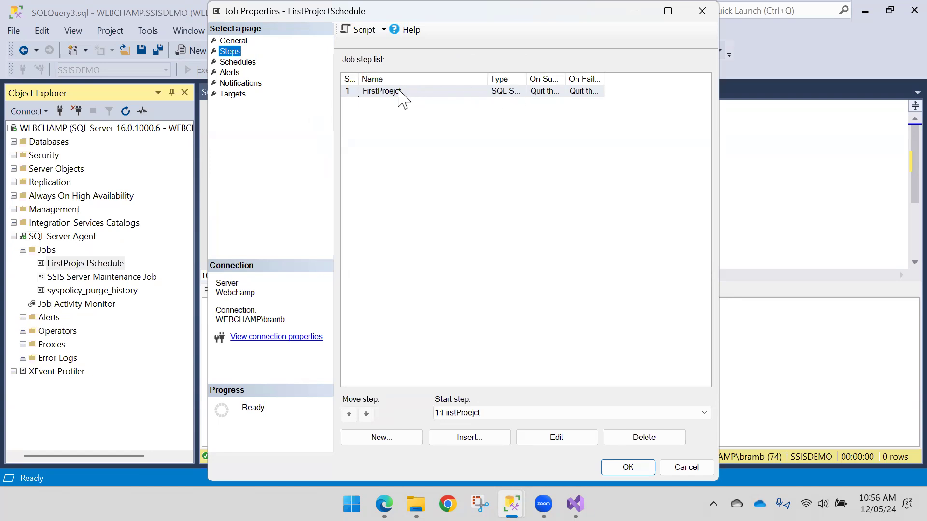
left_click(238, 62)
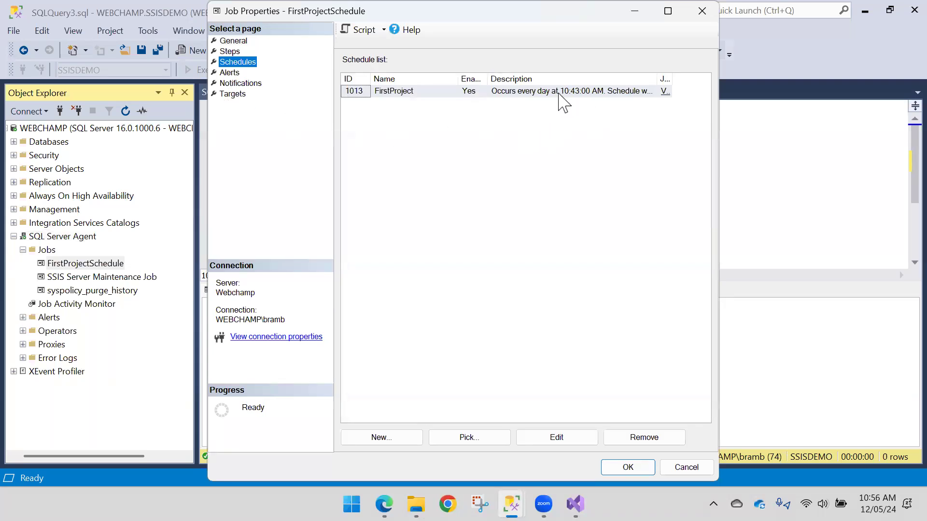
left_click(228, 52)
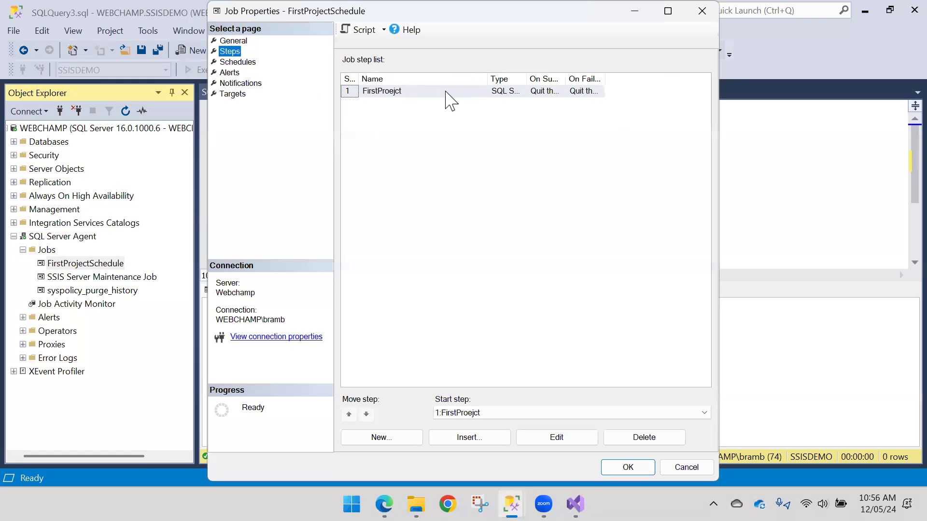
left_click(391, 91)
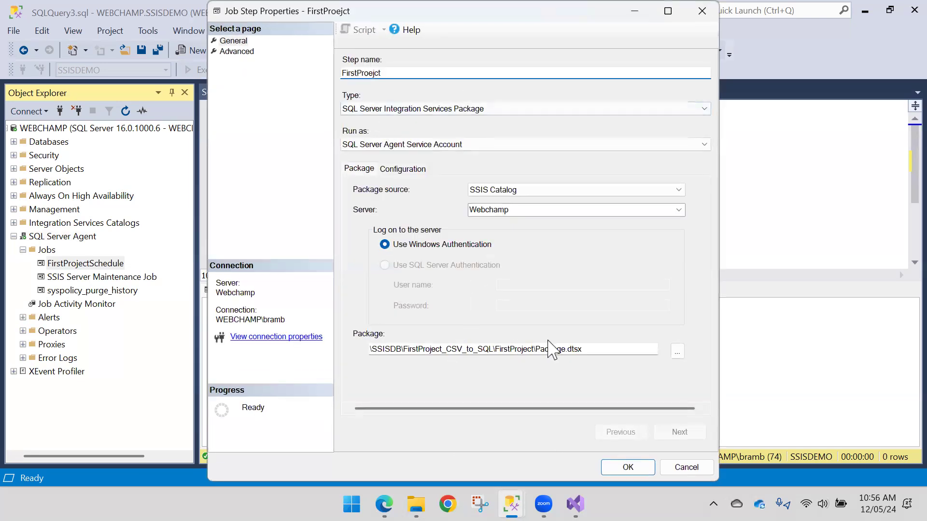
left_click(637, 473)
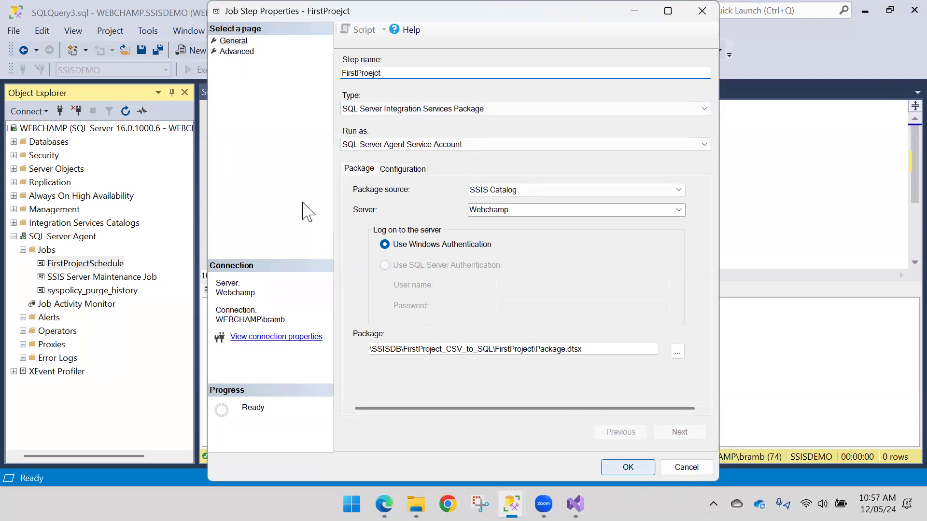
Step: Set the job's FirstProject schedule to occur daily at 10:59:00 AM and save the job properties
left_click(237, 63)
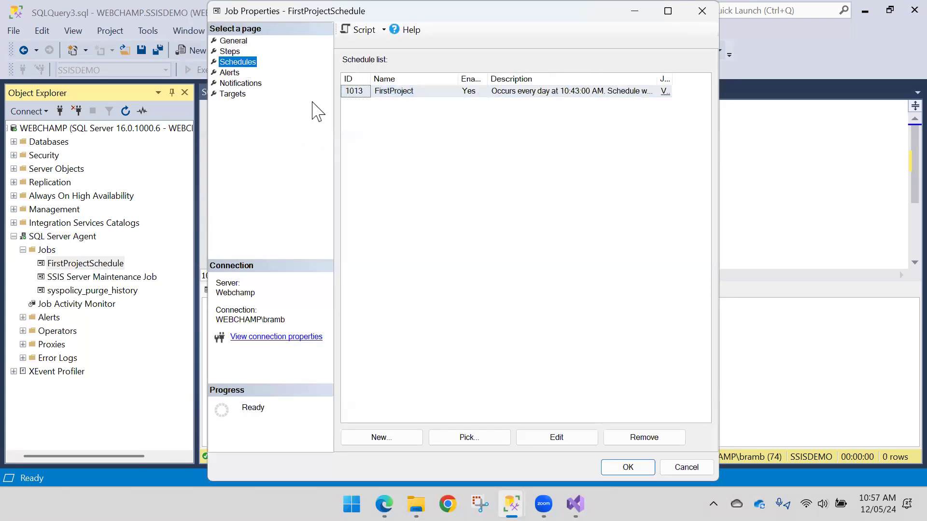
left_click(399, 92)
double_click(400, 92)
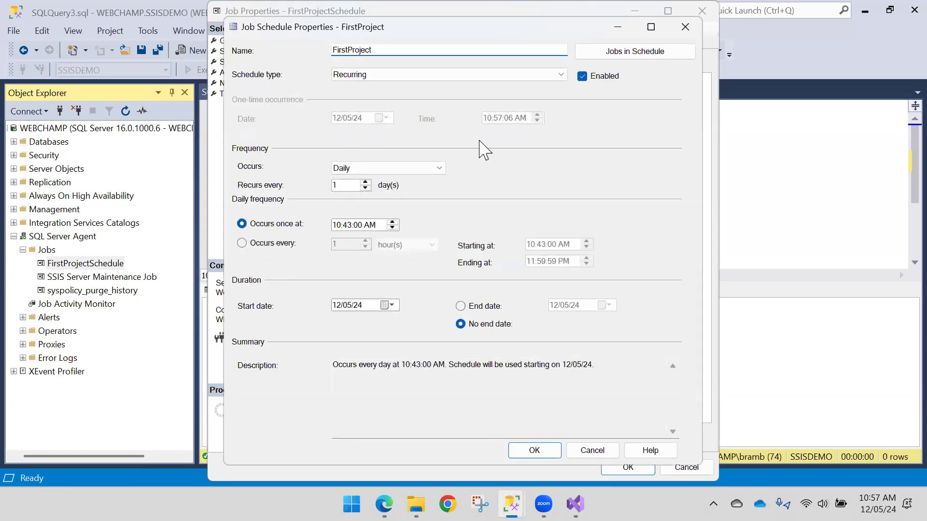
left_click(347, 225)
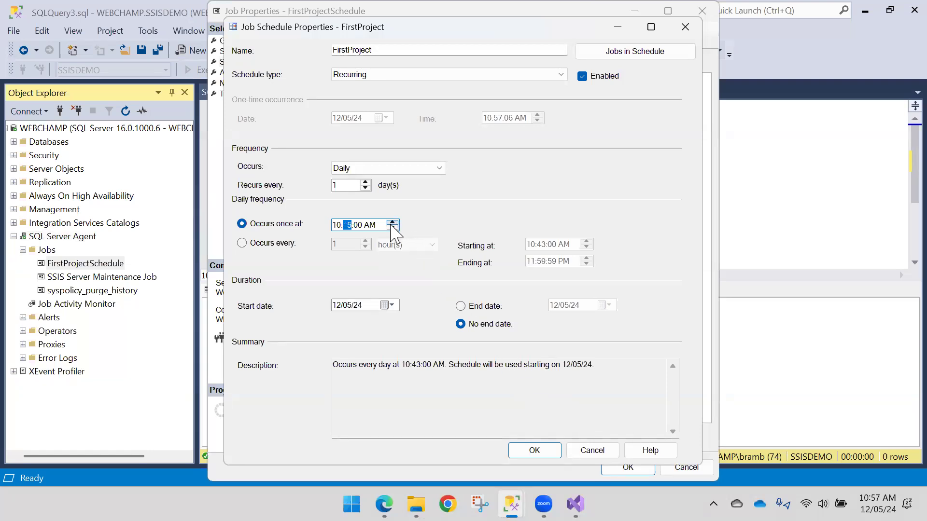
left_click(531, 452)
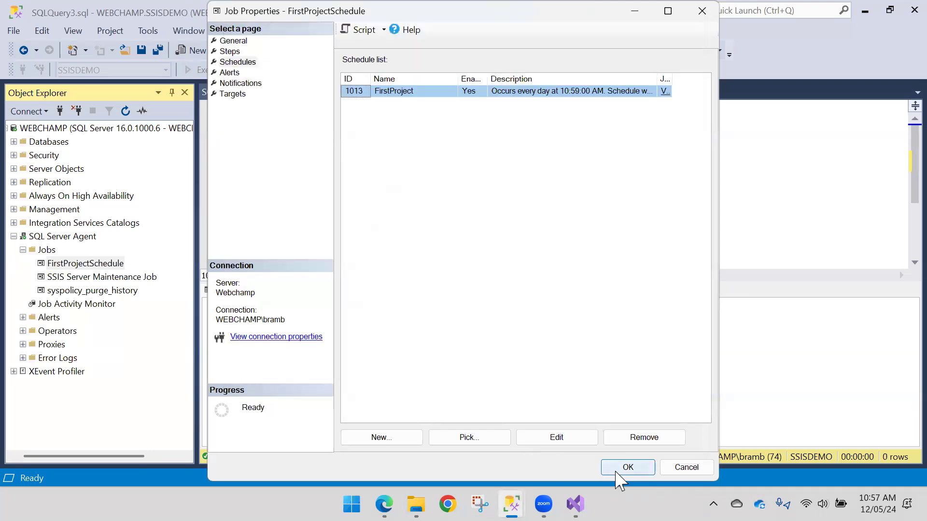
left_click(616, 471)
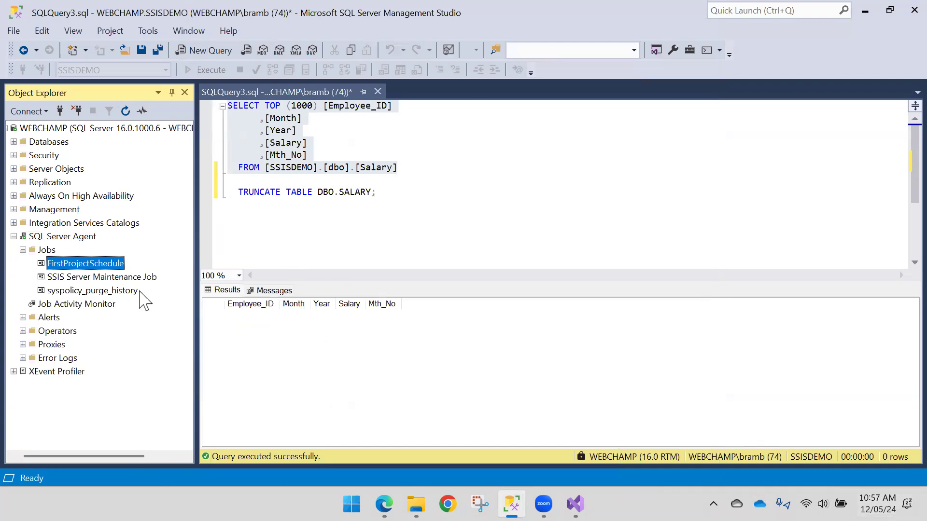
Step: Run only the SELECT TOP (1000) query on the SSISDEMO dbo.Salary table to check its contents
left_click(429, 169)
left_click_drag(429, 169, 222, 103)
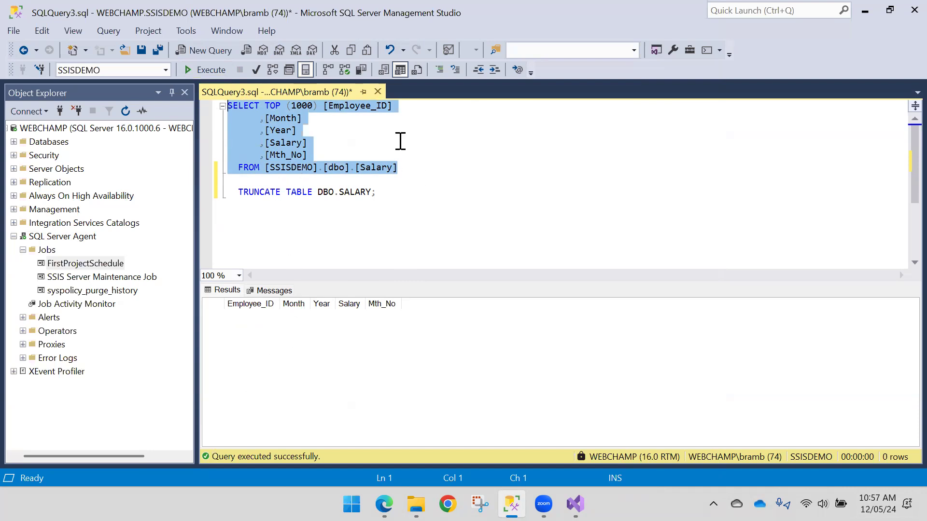
left_click(425, 168)
left_click_drag(438, 168, 216, 91)
left_click(197, 73)
Step: View the agent jobs' last and next run times in a maximized Job Activity Monitor, and minimize it
double_click(64, 306)
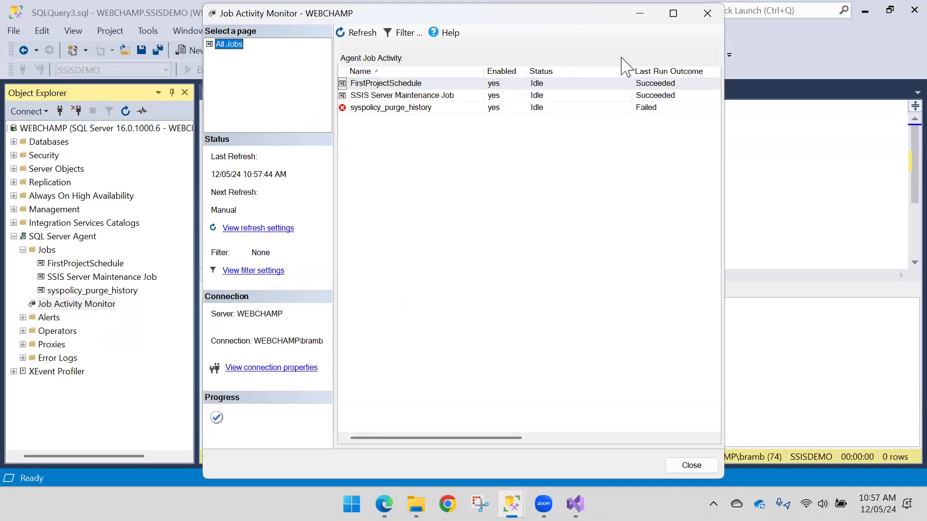
left_click(672, 15)
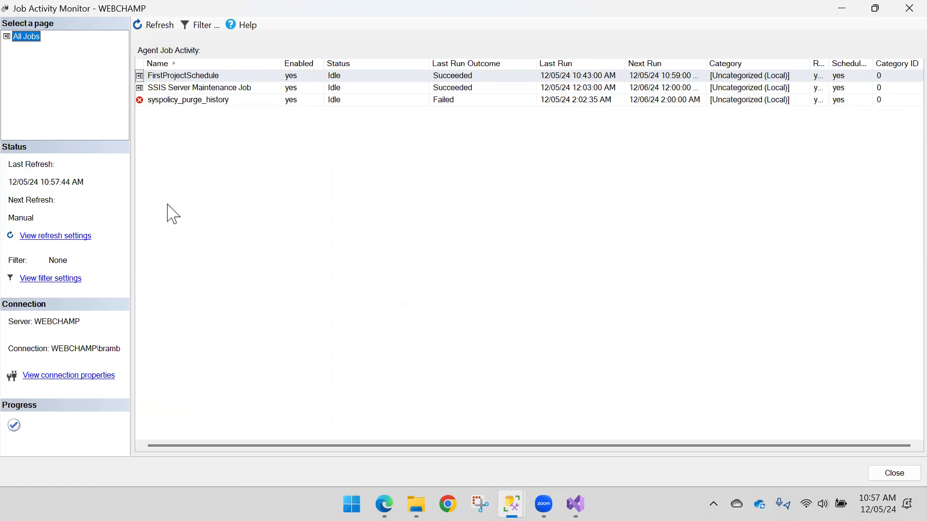
left_click(842, 8)
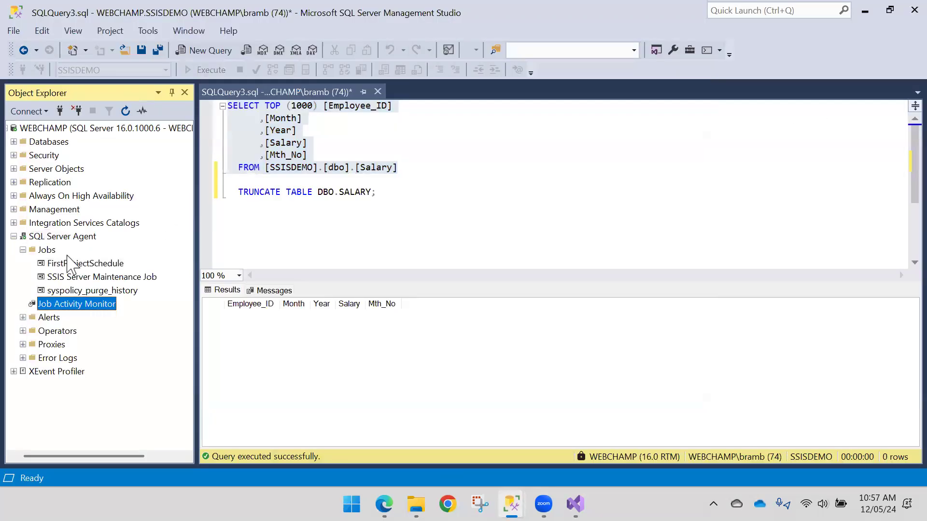
left_click(45, 237)
right_click(44, 240)
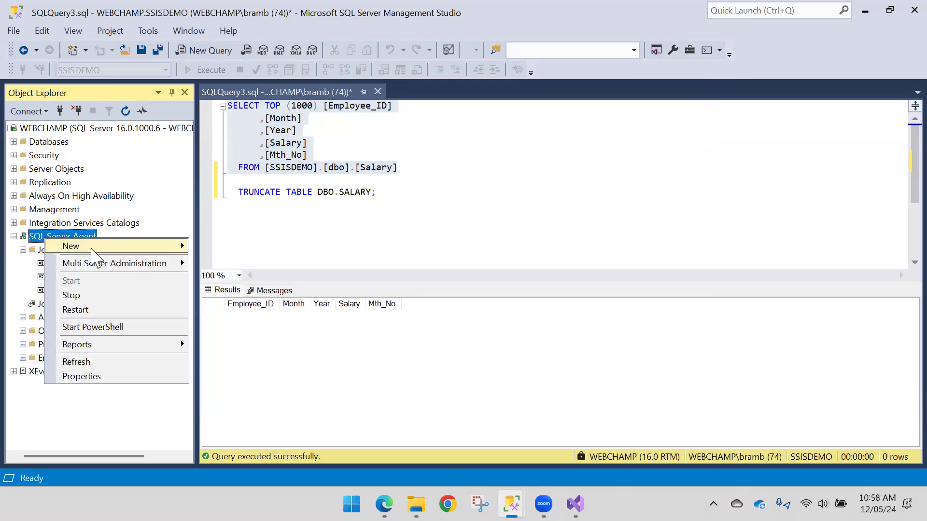
left_click(34, 236)
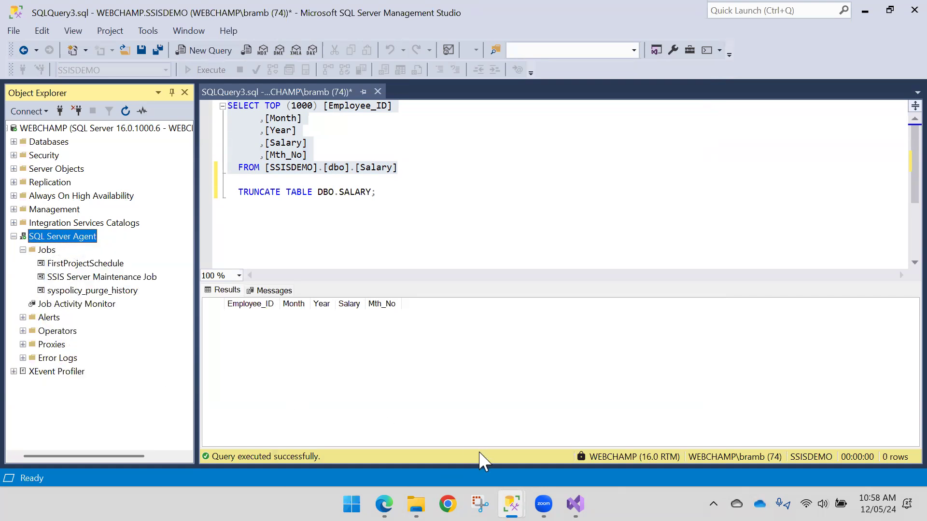
Step: Bring back the Job Activity Monitor and refresh it repeatedly until the scheduled 10:59:00 AM run of FirstProjectSchedule finishes
mouse_move(512, 504)
left_click(590, 430)
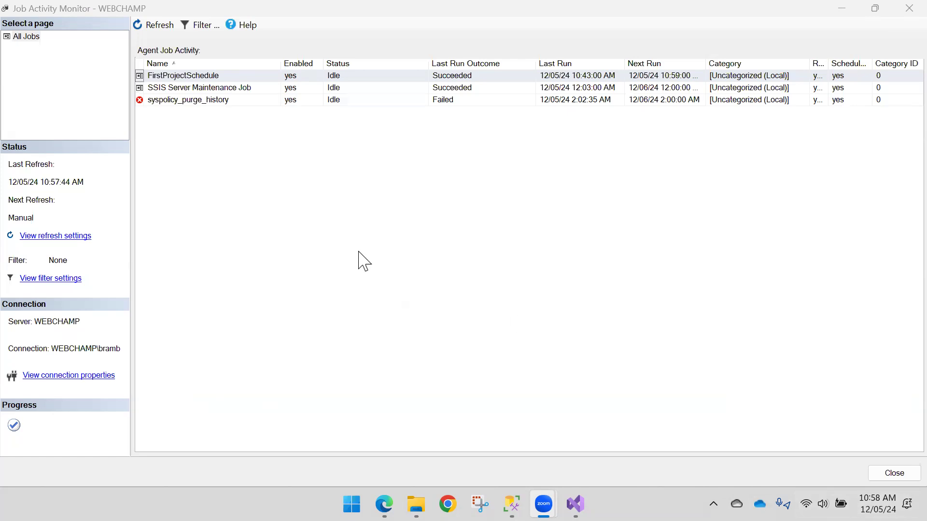
left_click(164, 27)
left_click(165, 28)
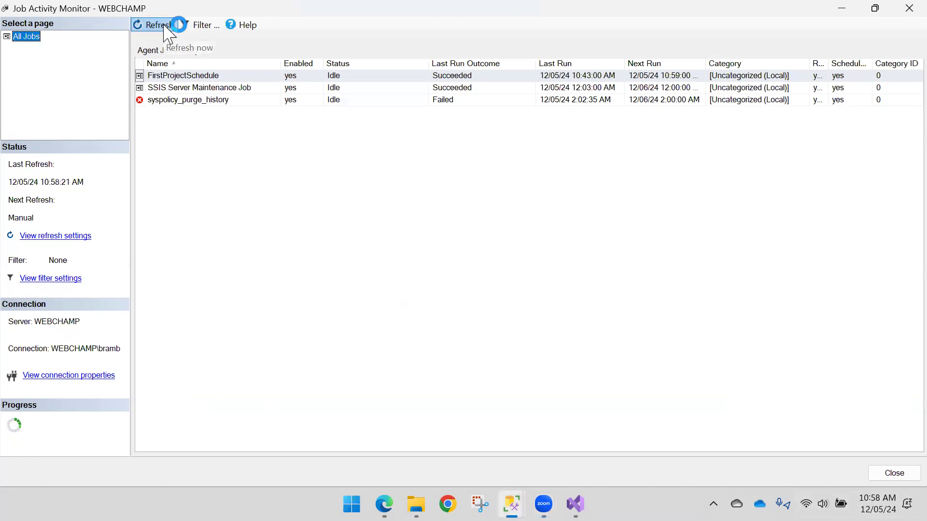
left_click(161, 27)
left_click(161, 27)
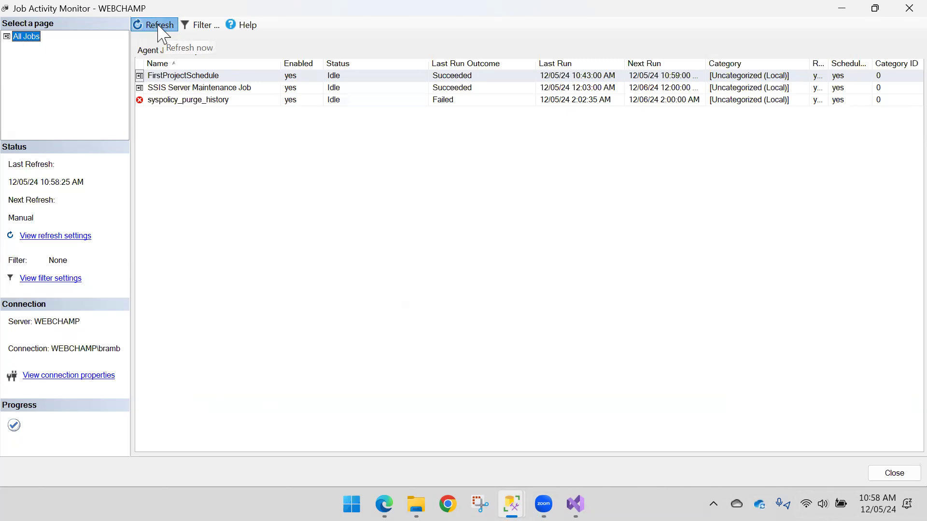
left_click(161, 27)
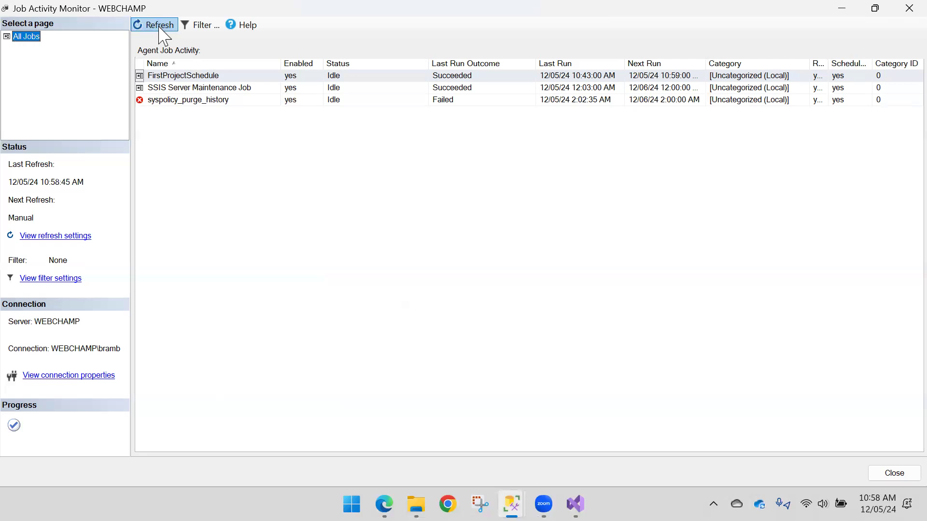
left_click(160, 27)
left_click(159, 28)
left_click(160, 27)
left_click(159, 27)
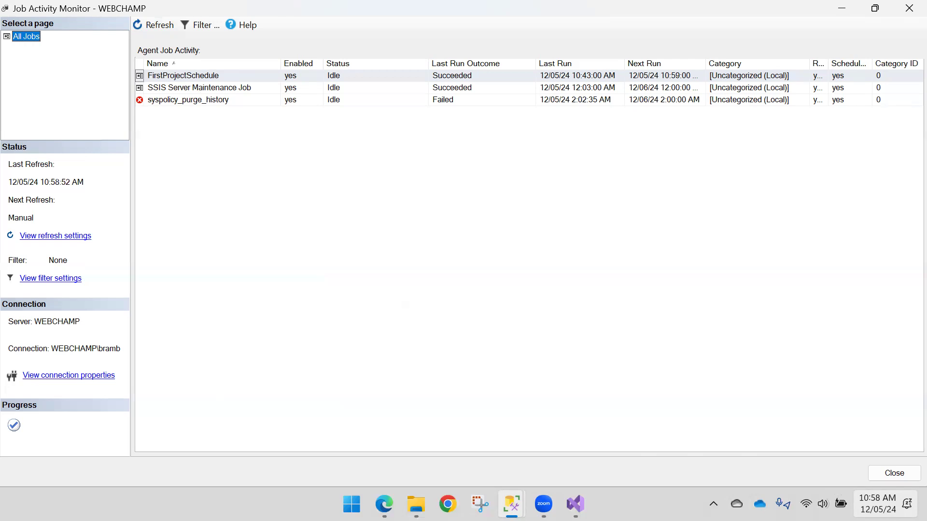
left_click(171, 25)
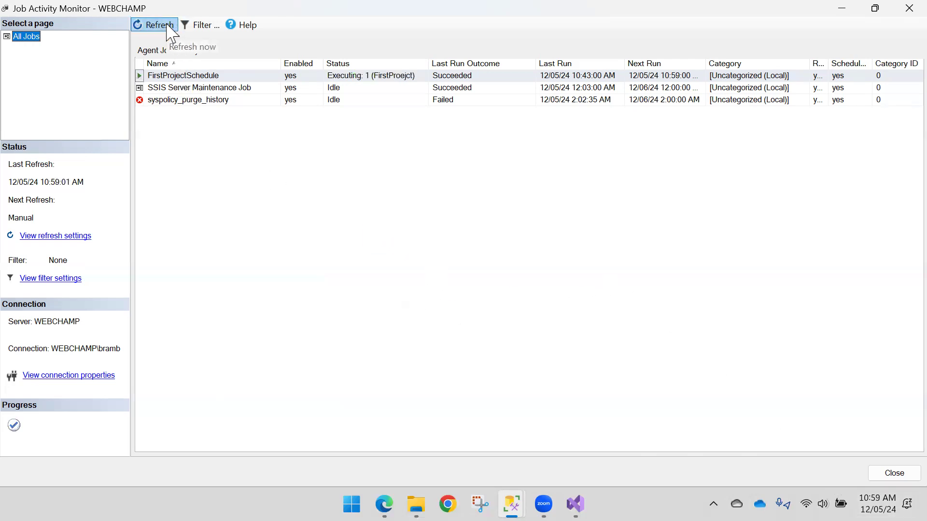
left_click(168, 26)
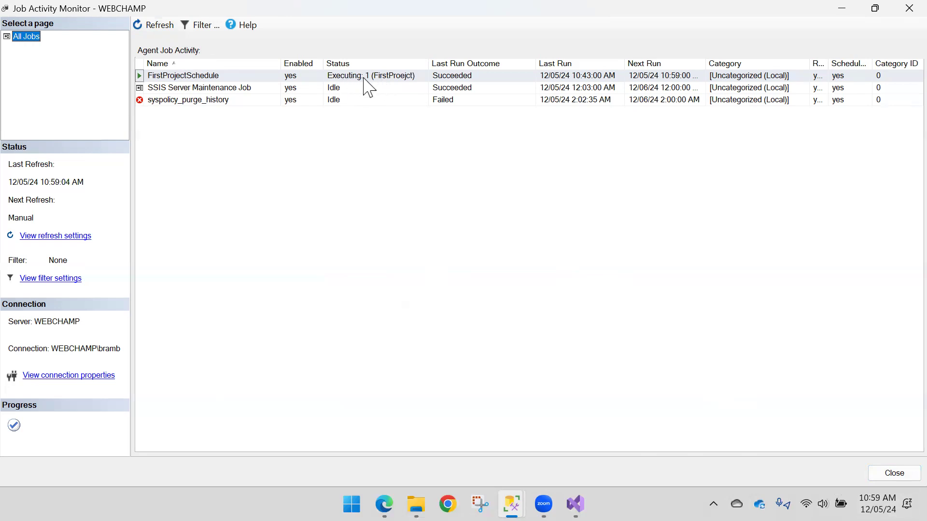
left_click(149, 28)
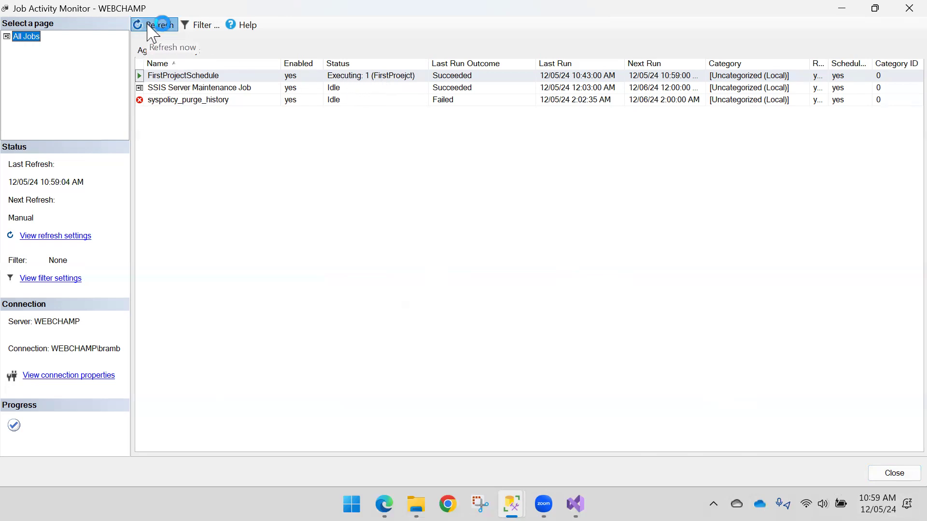
left_click(148, 27)
left_click(148, 27)
left_click(149, 27)
left_click(147, 26)
left_click(148, 26)
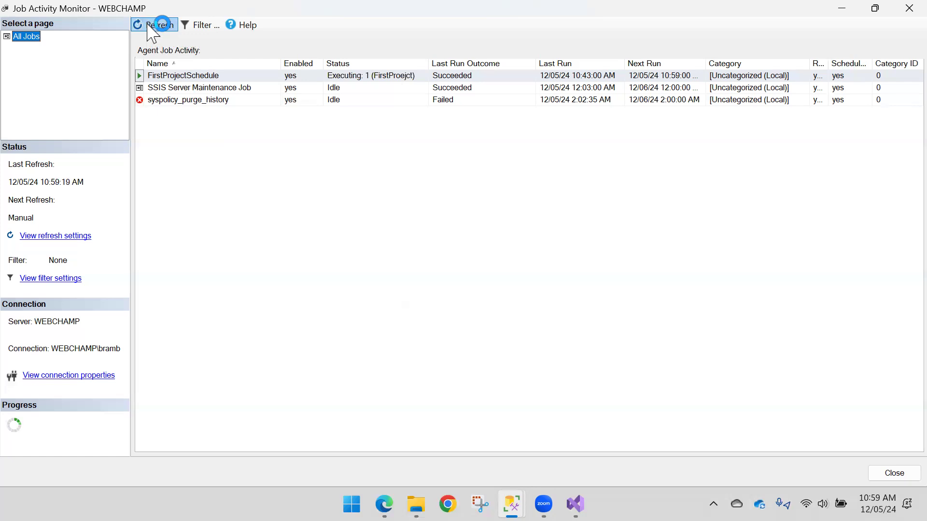
left_click(148, 26)
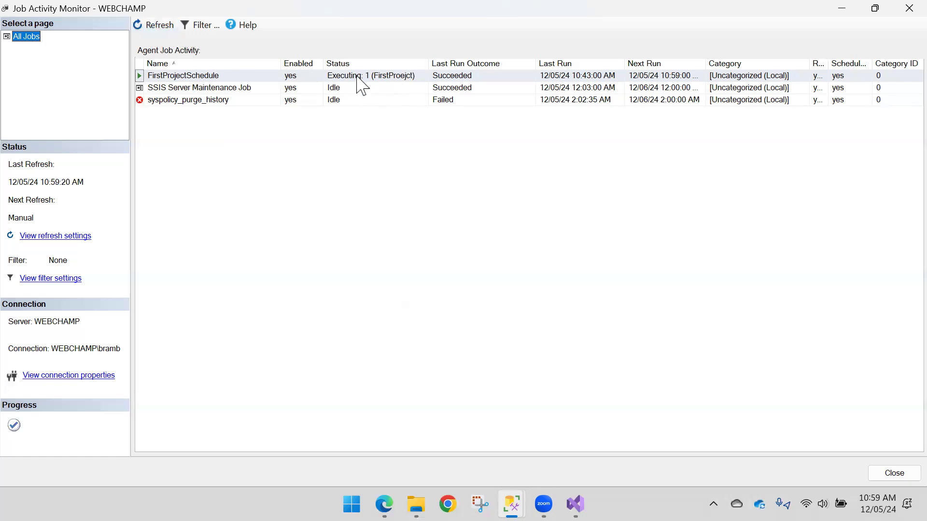
left_click(168, 25)
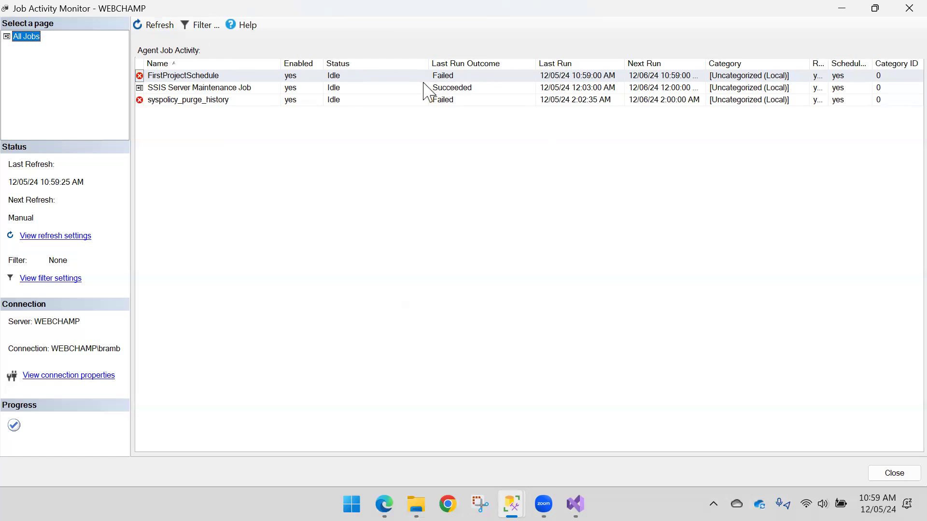
Step: View the general properties of the FirstProjectSchedule job, dismiss them without changes, and close the Job Activity Monitor
left_click(209, 76)
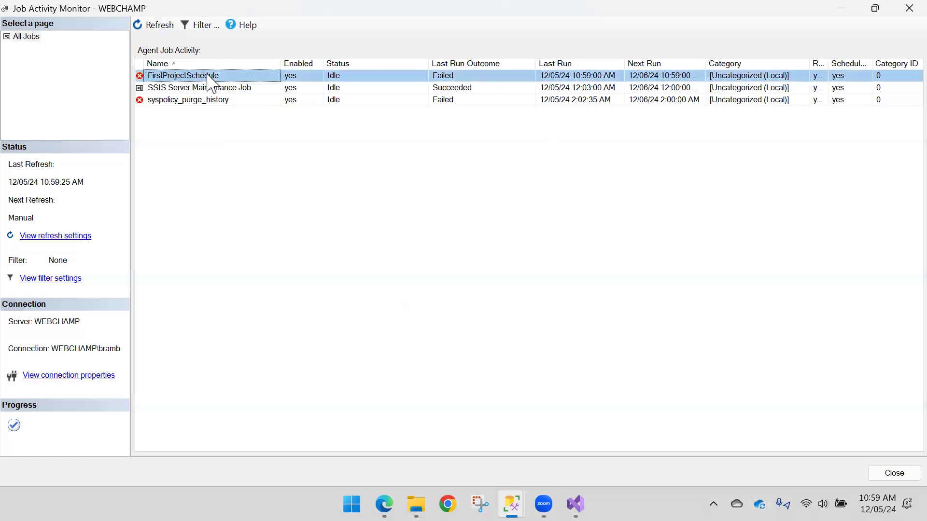
double_click(211, 82)
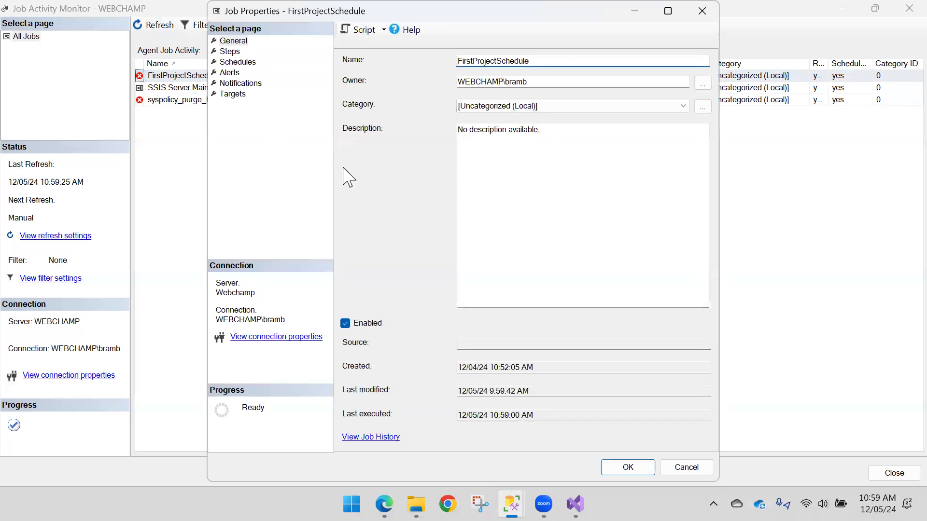
left_click(686, 469)
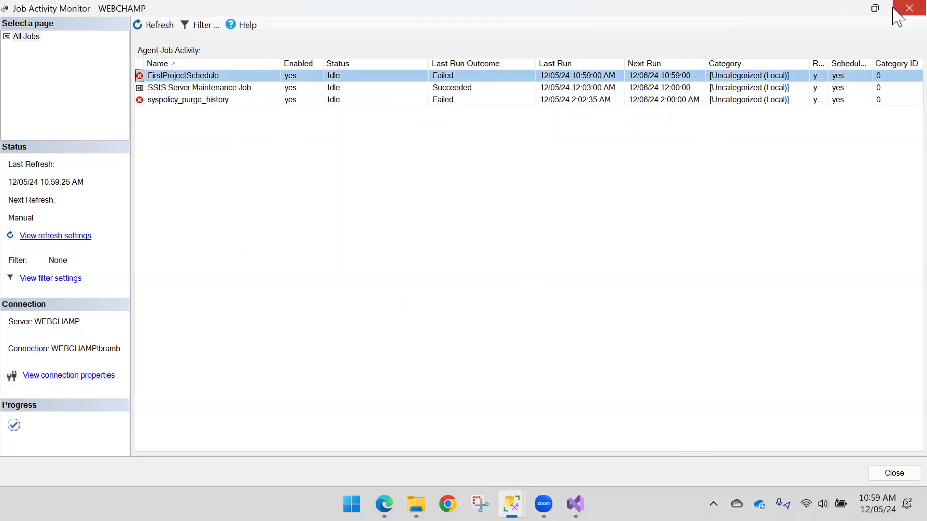
left_click(909, 9)
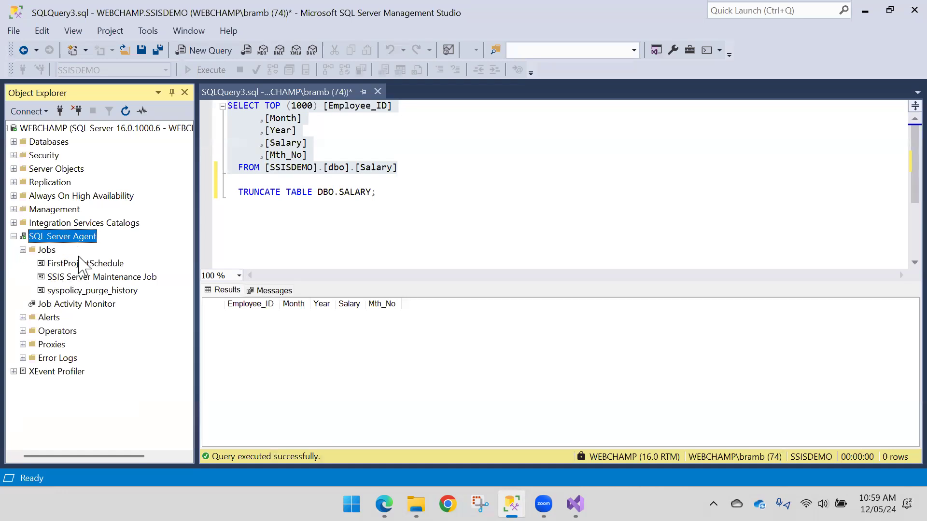
Step: Open the All Executions standard report for the SSISDB catalog under Integration Services Catalogs
left_click(14, 236)
left_click(13, 223)
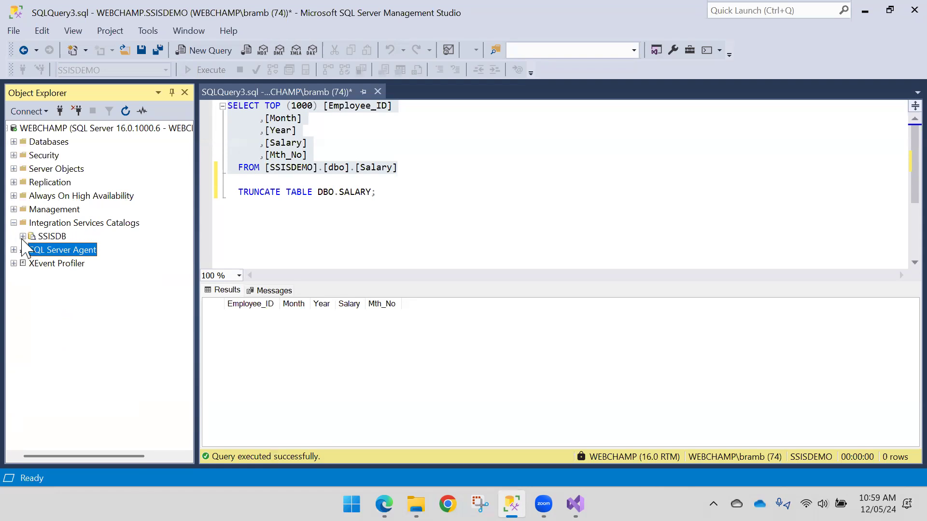
right_click(65, 223)
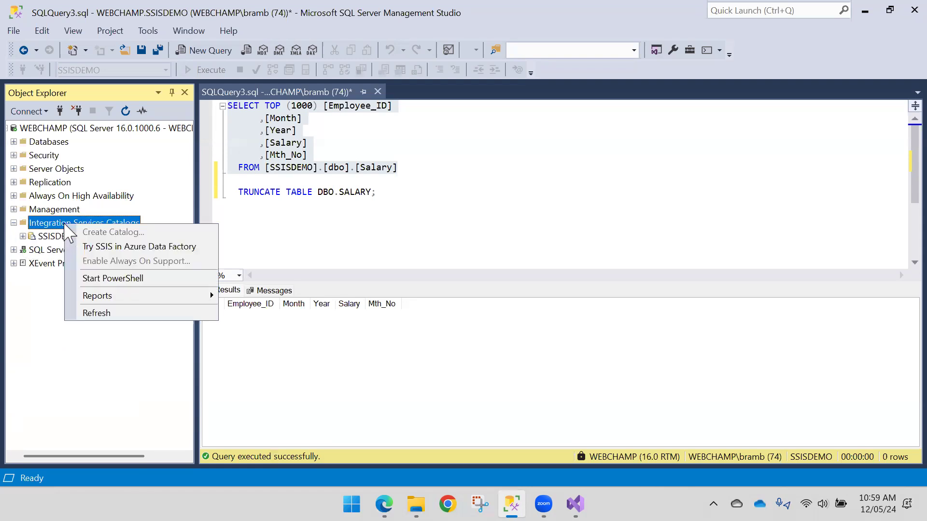
mouse_move(117, 296)
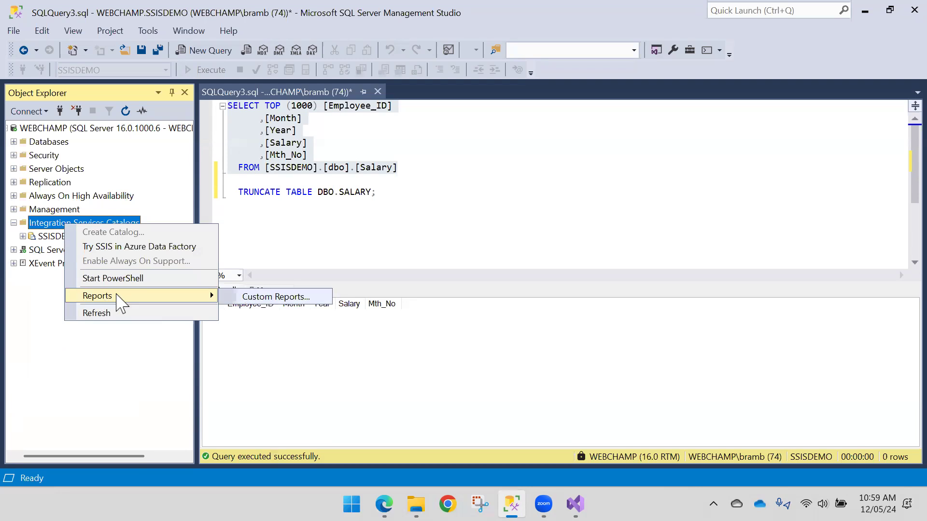
left_click(50, 237)
right_click(53, 244)
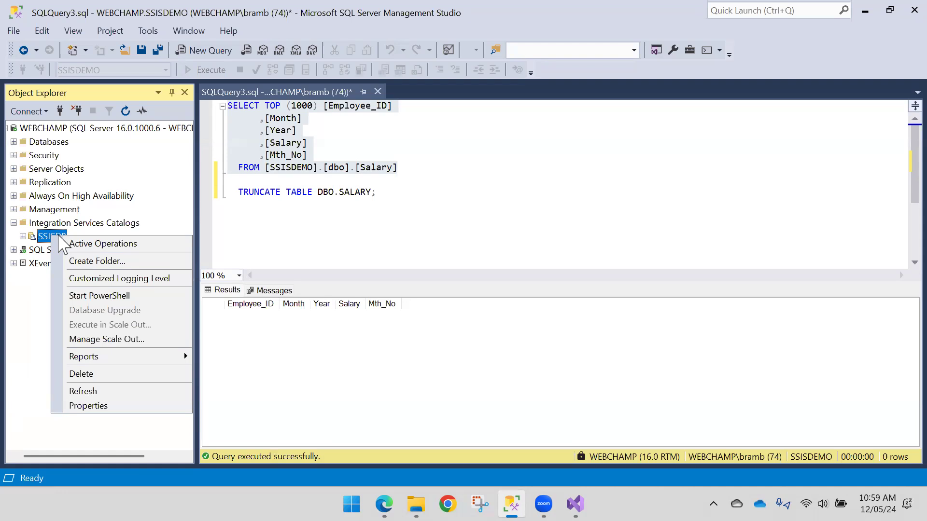
mouse_move(140, 365)
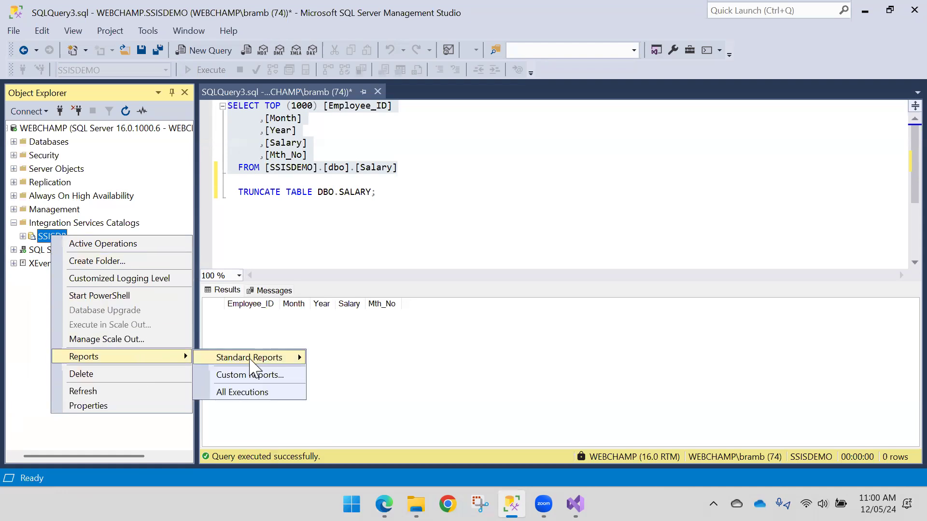
mouse_move(251, 359)
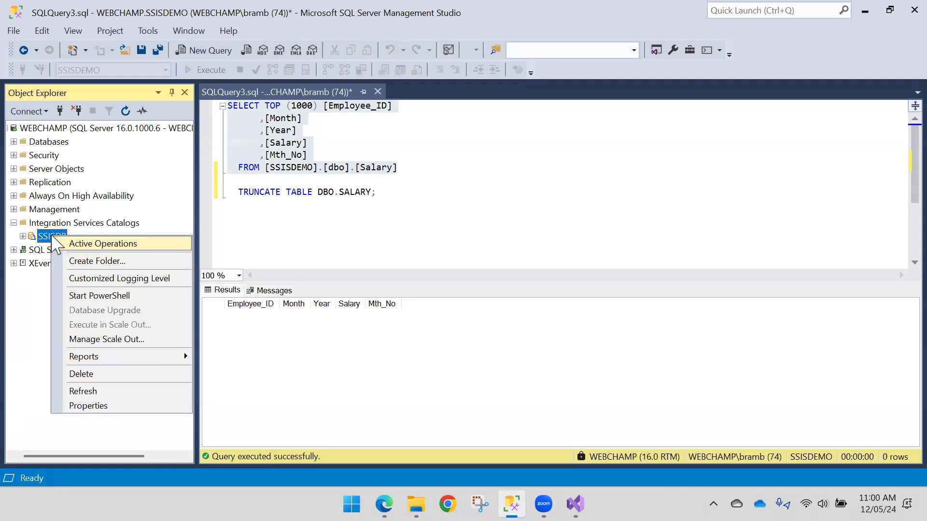
mouse_move(291, 360)
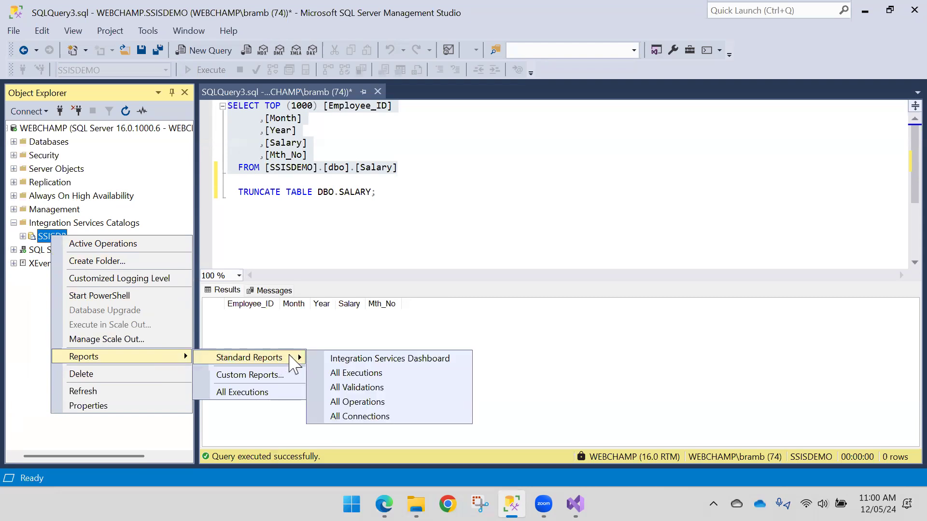
left_click(384, 374)
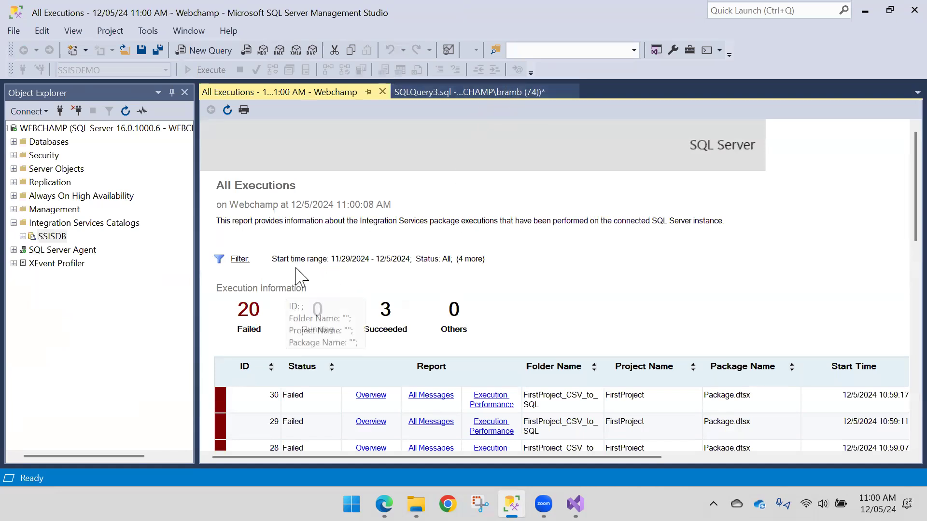
Step: Open all messages for execution 30 of Package.dtsx and read through its error messages
scroll(308, 318, "down", 2)
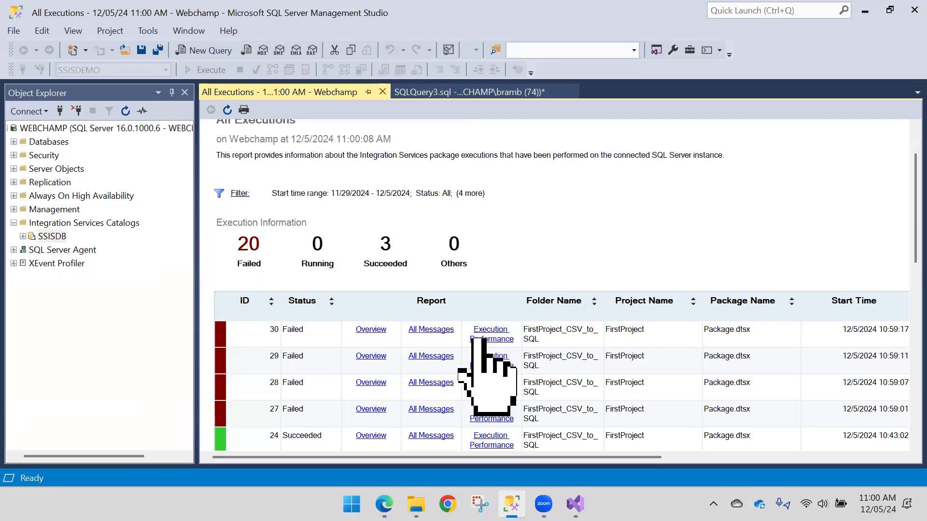
left_click(418, 331)
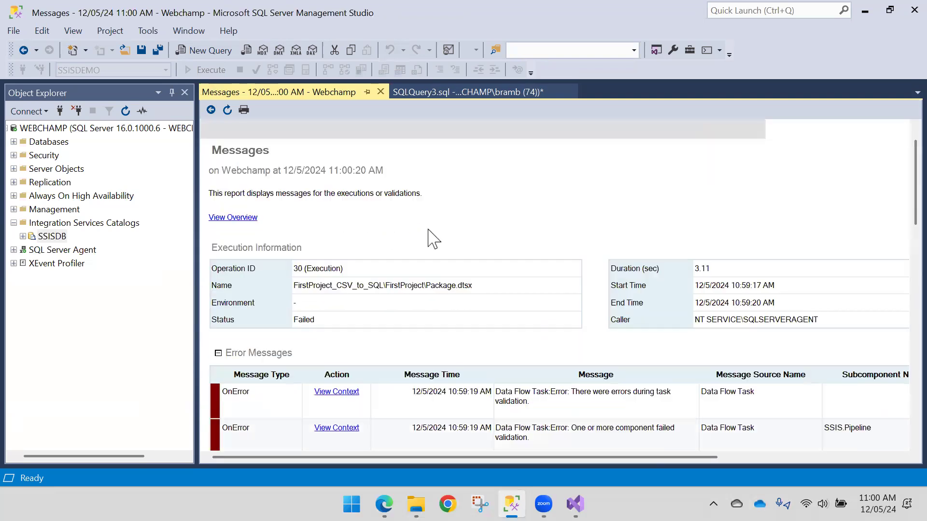
scroll(429, 241, "down", 2)
scroll(431, 244, "down", 1)
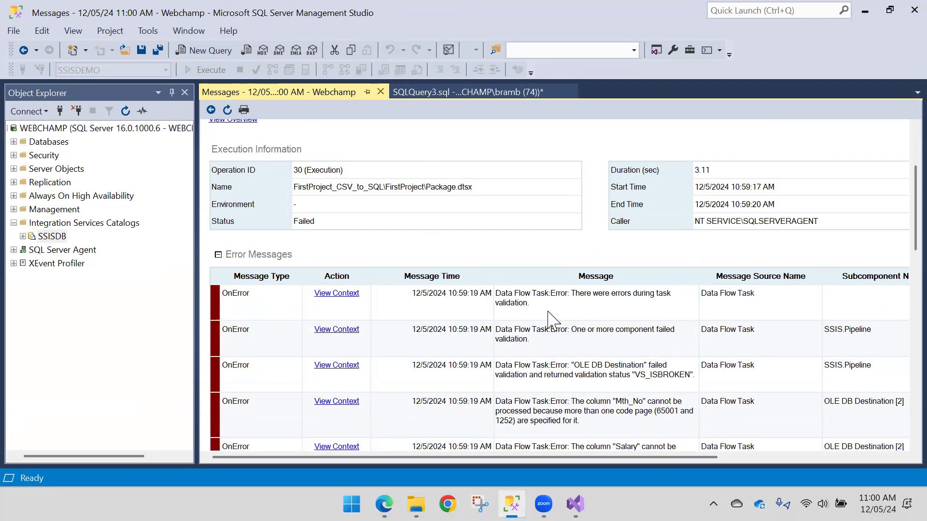
scroll(550, 320, "down", 3)
scroll(550, 320, "down", 4)
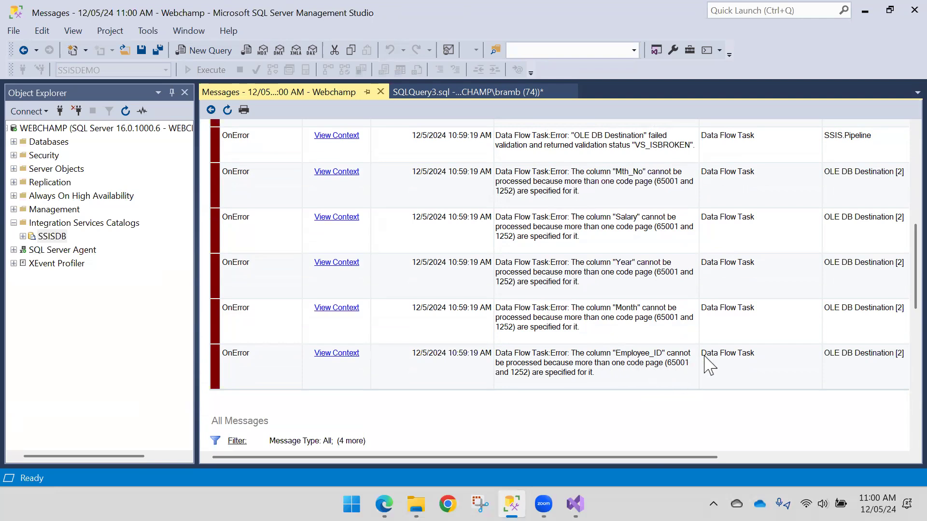
scroll(637, 353, "up", 3)
scroll(633, 339, "up", 1)
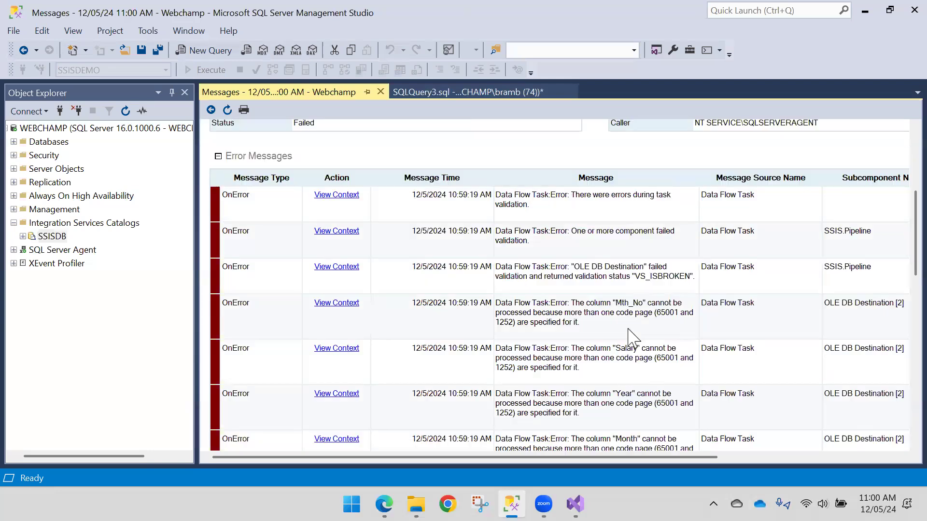
Step: Switch to the FirstProject solution in Visual Studio and set the Salary flat file connection's code page to 1252 (ANSI - Latin I)
mouse_move(575, 504)
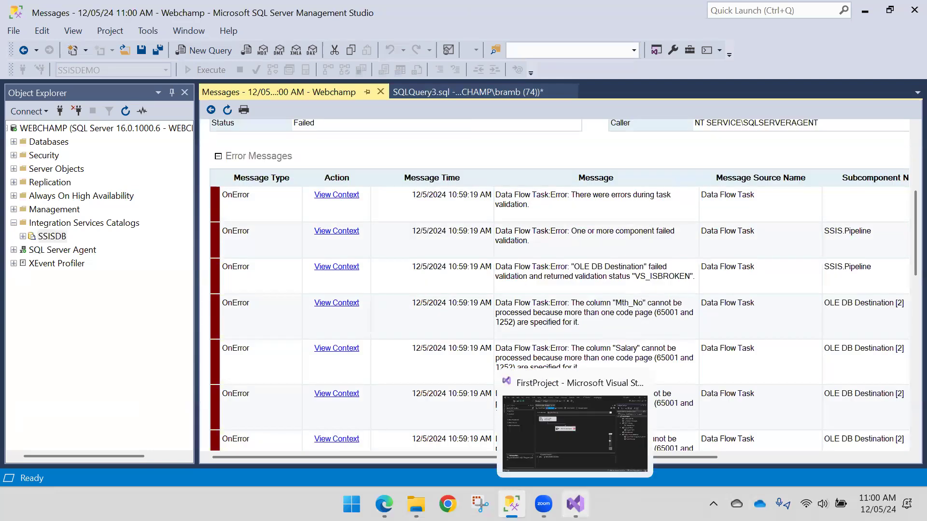
left_click(575, 425)
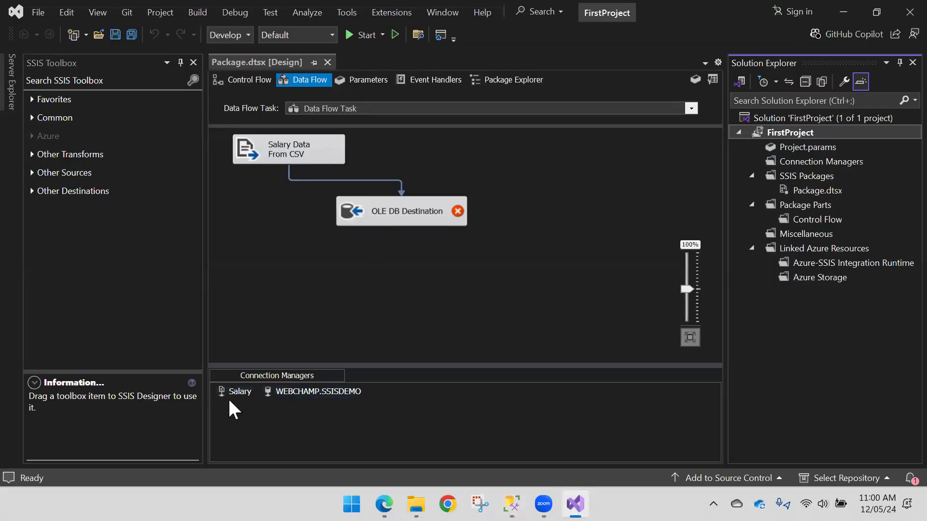
left_click(240, 393)
right_click(246, 399)
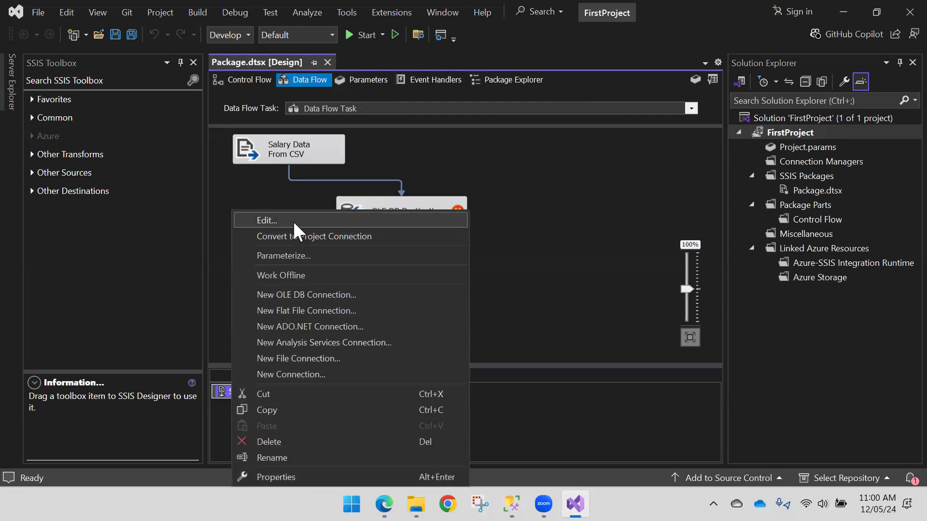
left_click(267, 221)
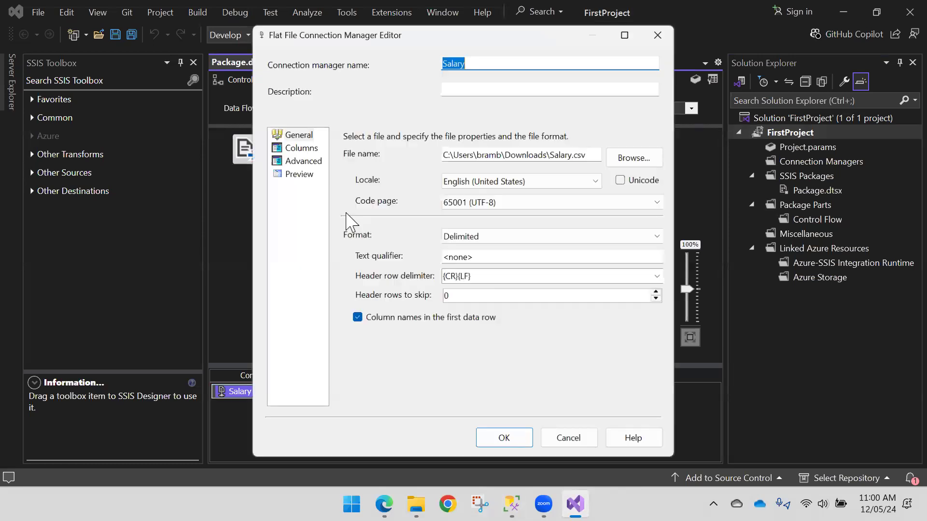
left_click(490, 200)
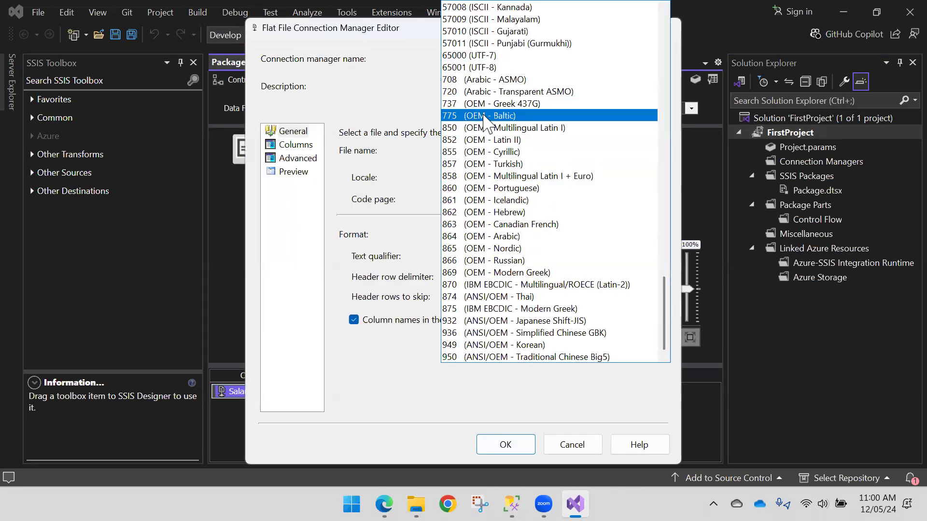
scroll(517, 104, "up", 5)
scroll(517, 103, "up", 15)
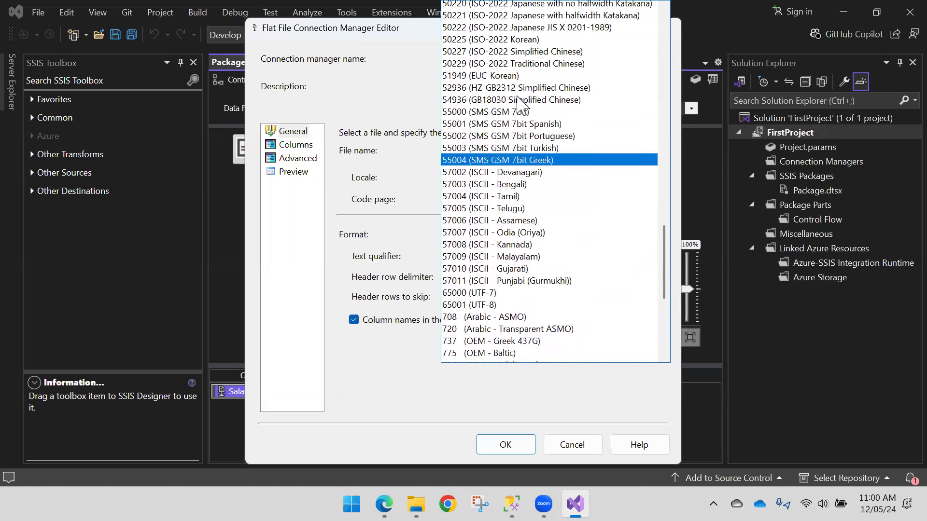
scroll(521, 82, "up", 7)
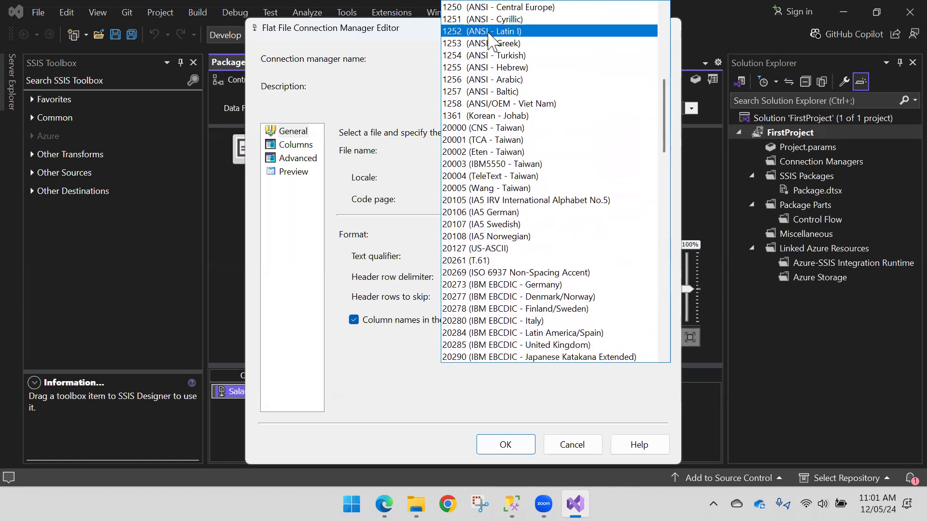
left_click(489, 32)
left_click(502, 449)
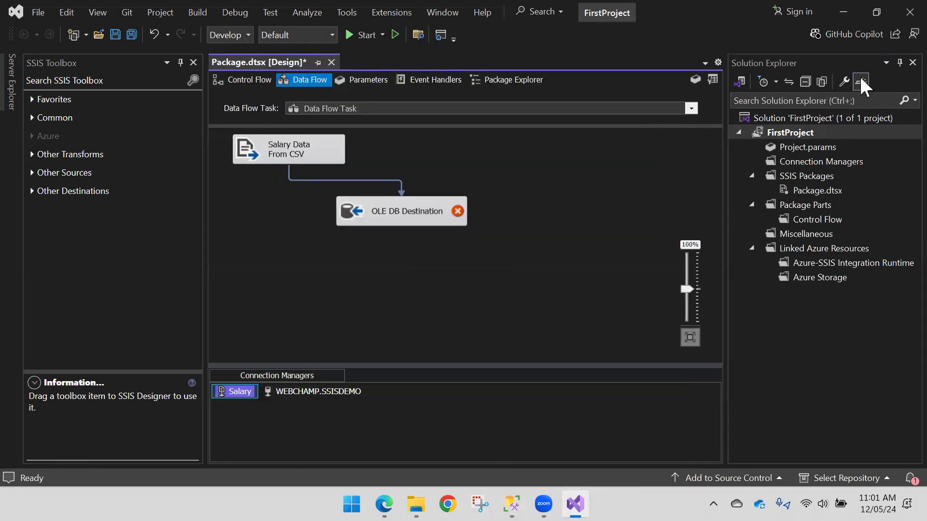
Step: Redeploy FirstProject to server Webchamp with Windows Authentication, replacing the existing project at /SSISDB/FirstProject_CSV_to_SQL/FirstProject, and close the deployment wizard
left_click(787, 134)
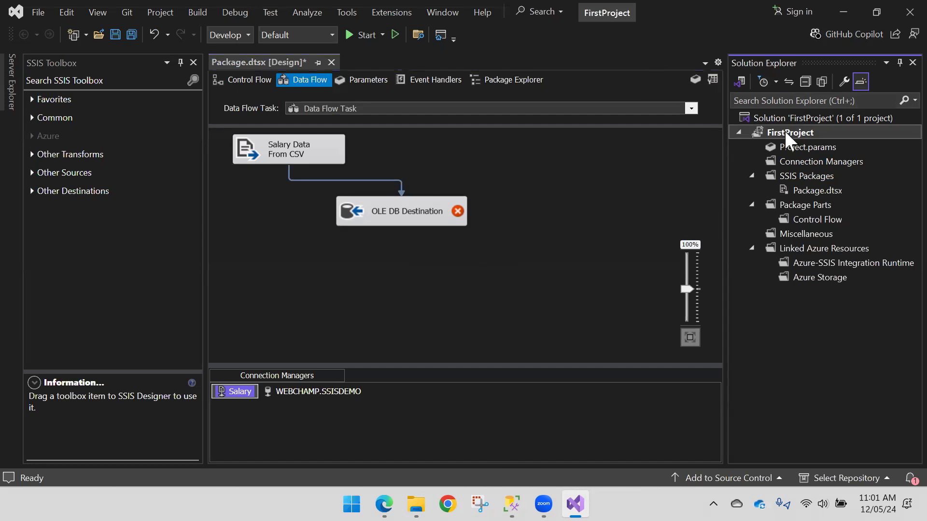
right_click(787, 135)
left_click(728, 107)
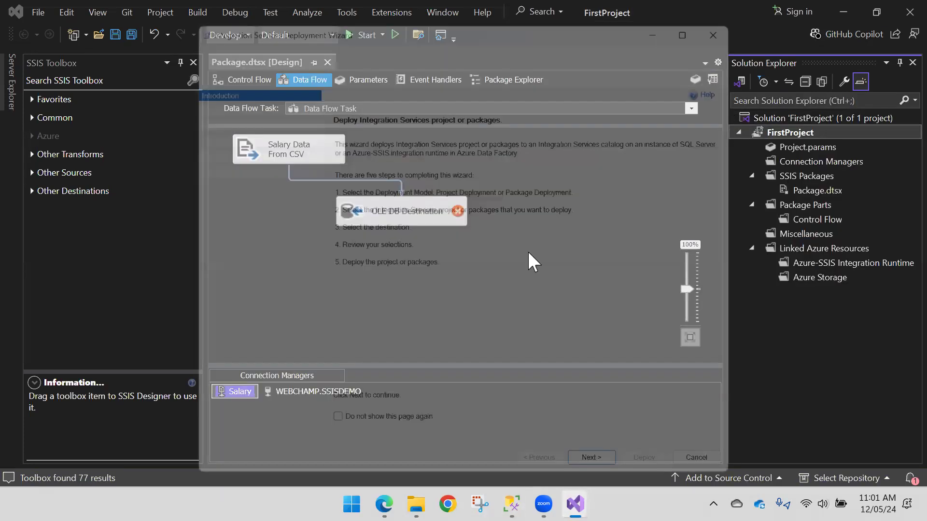
left_click(608, 481)
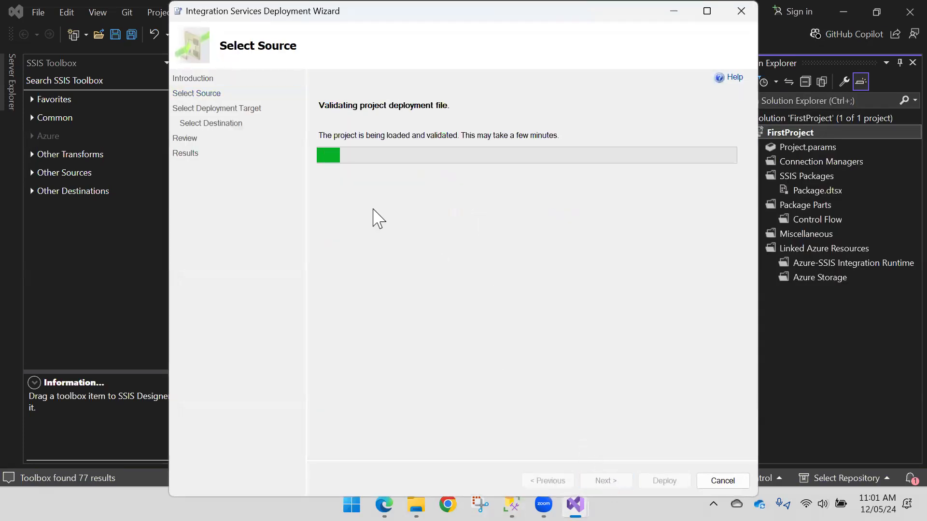
left_click(606, 481)
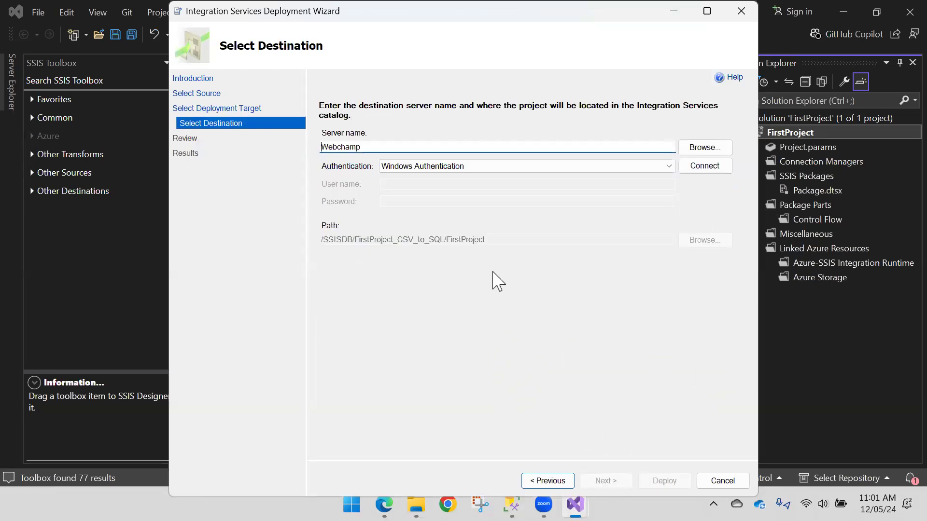
left_click(704, 168)
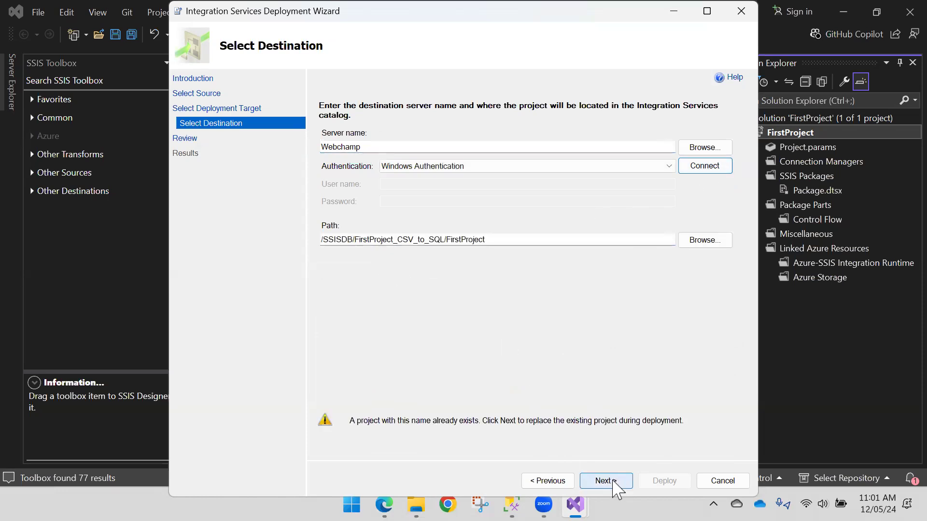
left_click(605, 481)
left_click(664, 481)
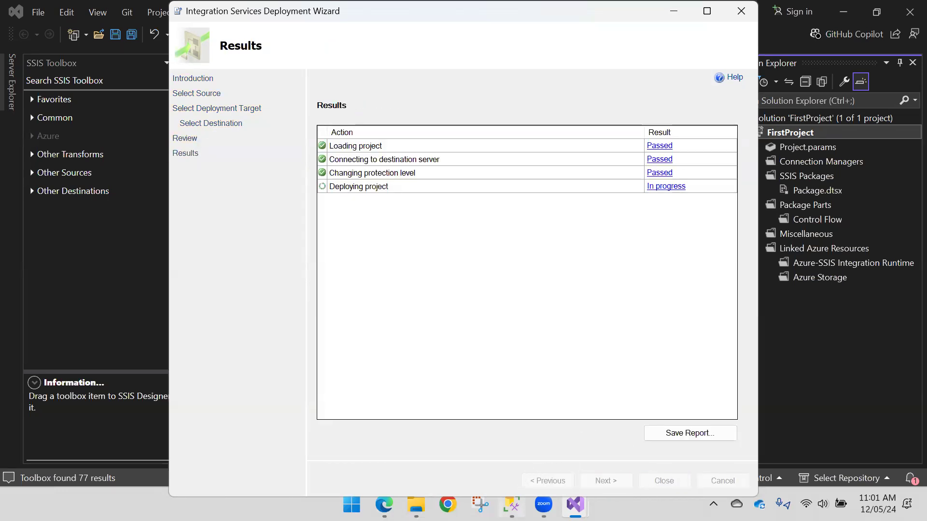
mouse_move(517, 511)
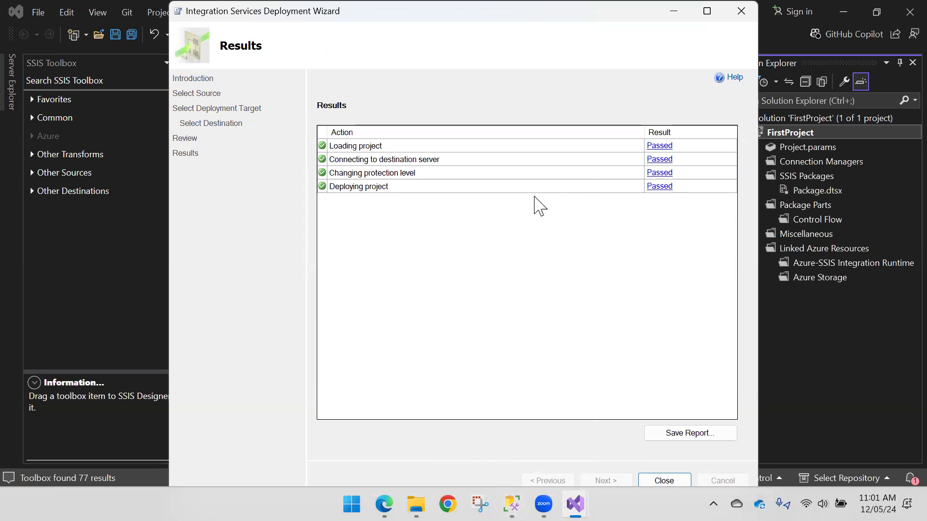
left_click(669, 481)
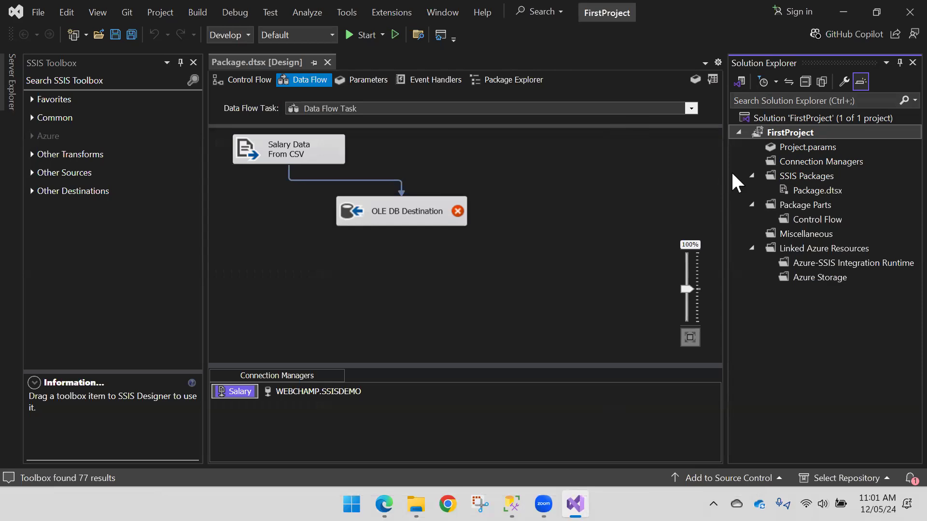
Step: Switch back to SQL Server Management Studio, refresh the Object Explorer, and close SQLQuery3.sql without saving it
key("alt+Tab")
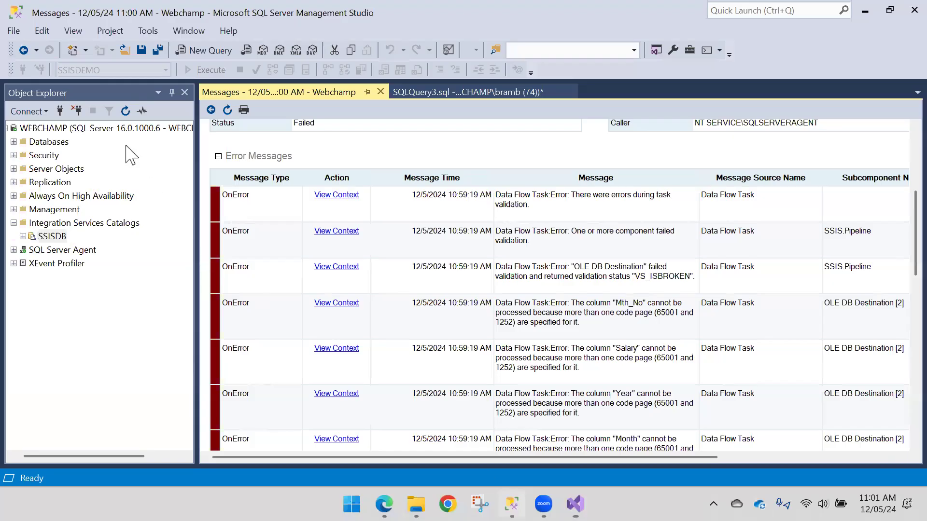
left_click(124, 111)
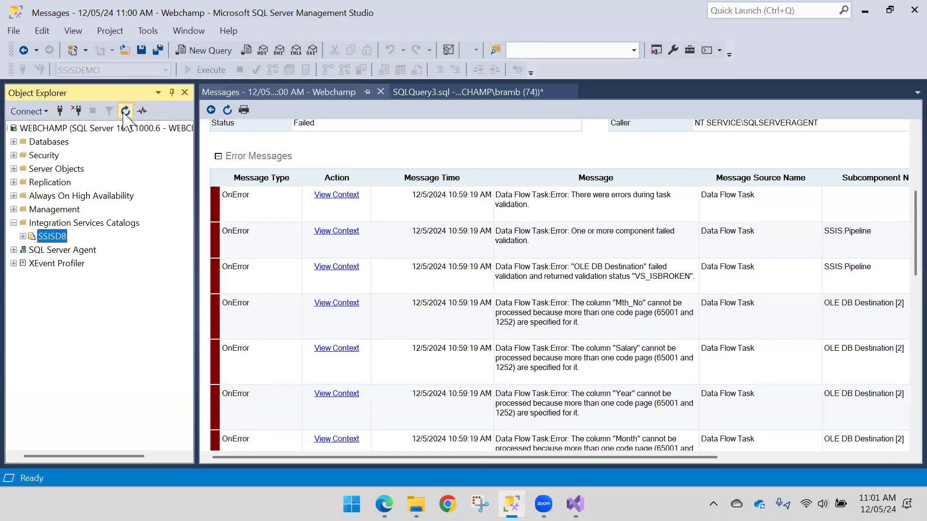
left_click(569, 92)
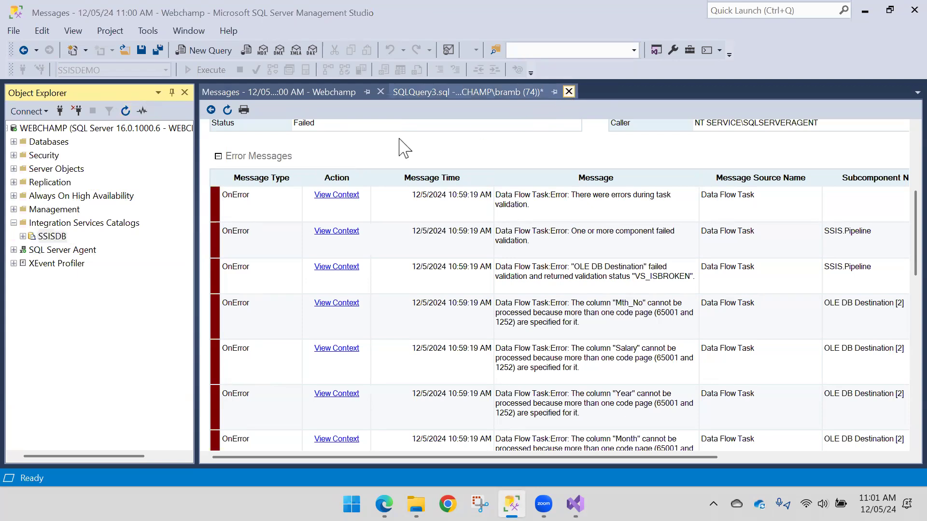
left_click(510, 348)
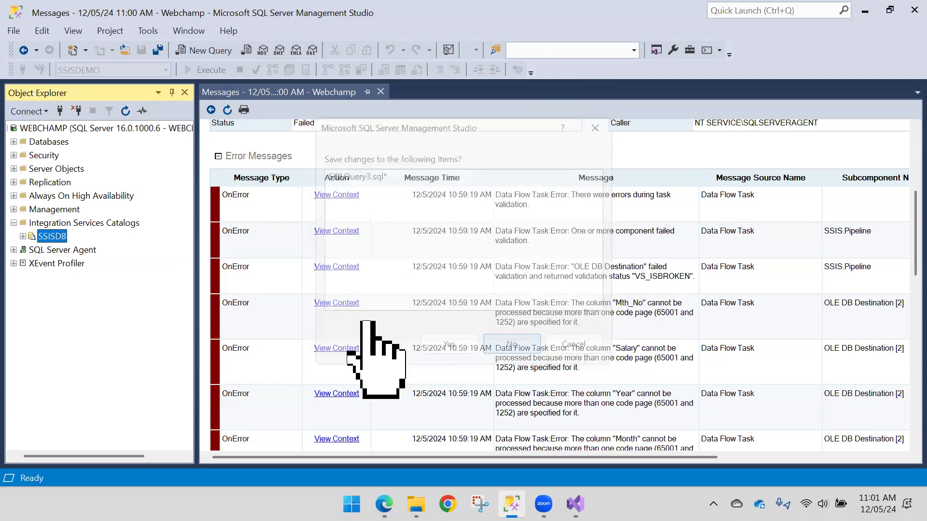
Step: Open the FirstProject schedule of the FirstProjectSchedule job under SQL Server Agent for editing
left_click(40, 251)
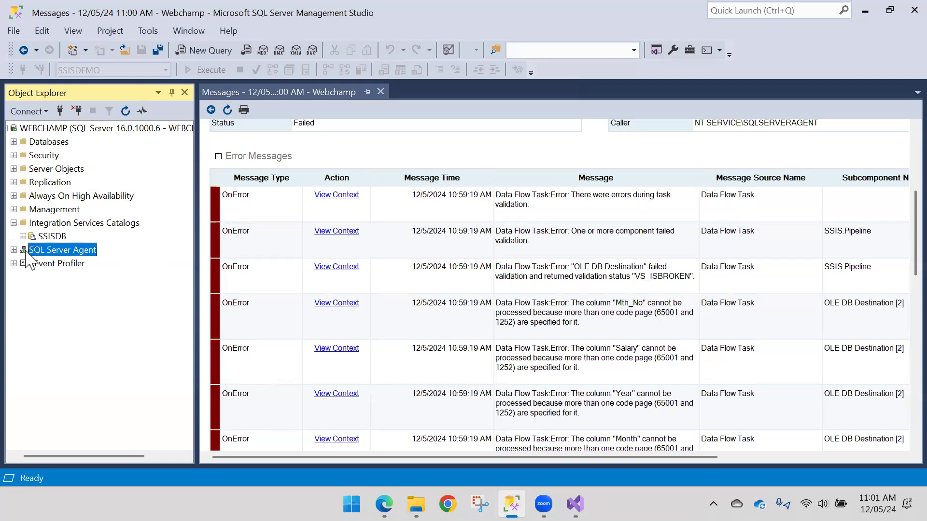
left_click(13, 250)
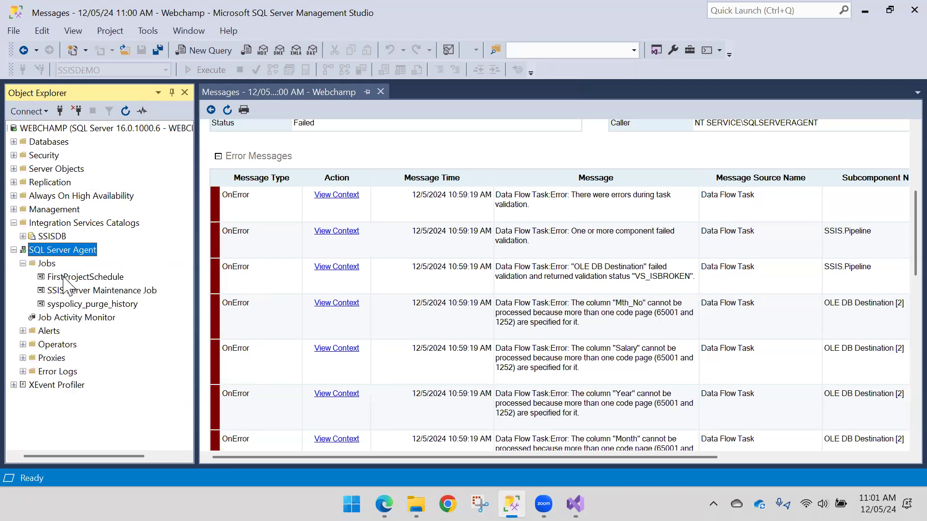
double_click(66, 277)
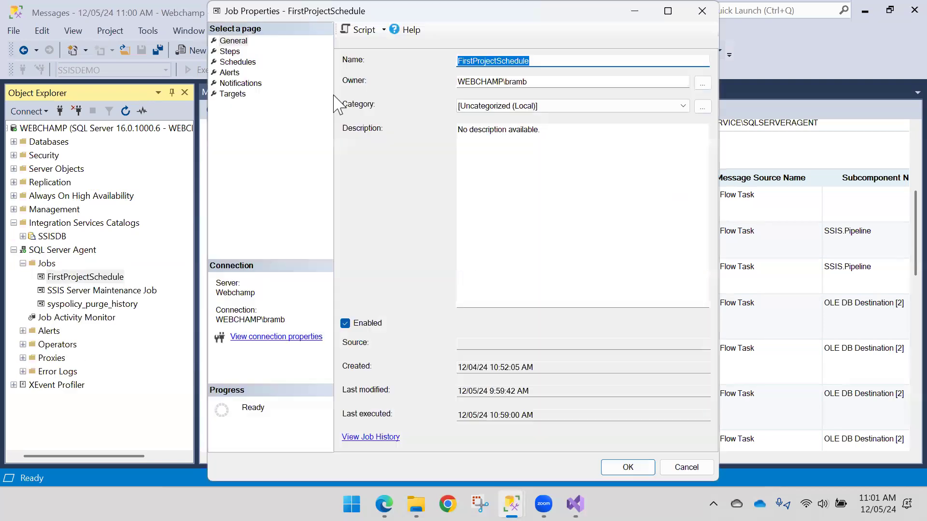
left_click(237, 63)
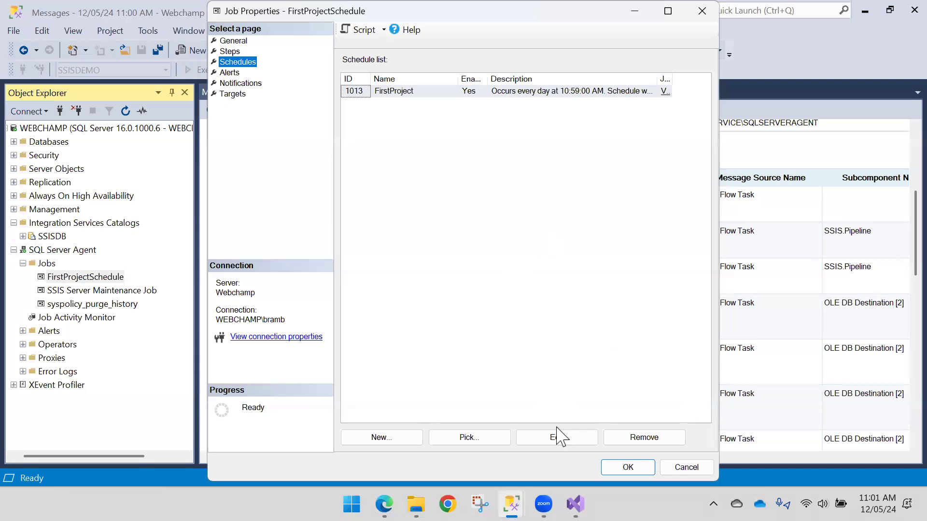
double_click(408, 94)
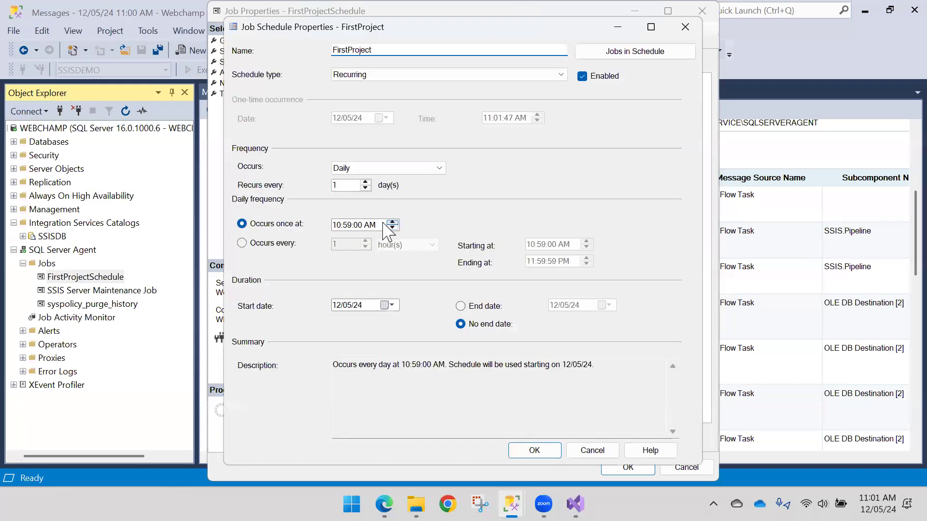
Step: Set the schedule's daily run time to 11:02:00 AM and save both the schedule and the job
left_click(392, 222)
left_click(392, 222)
left_click(392, 227)
left_click(392, 227)
left_click(393, 222)
left_click(348, 225)
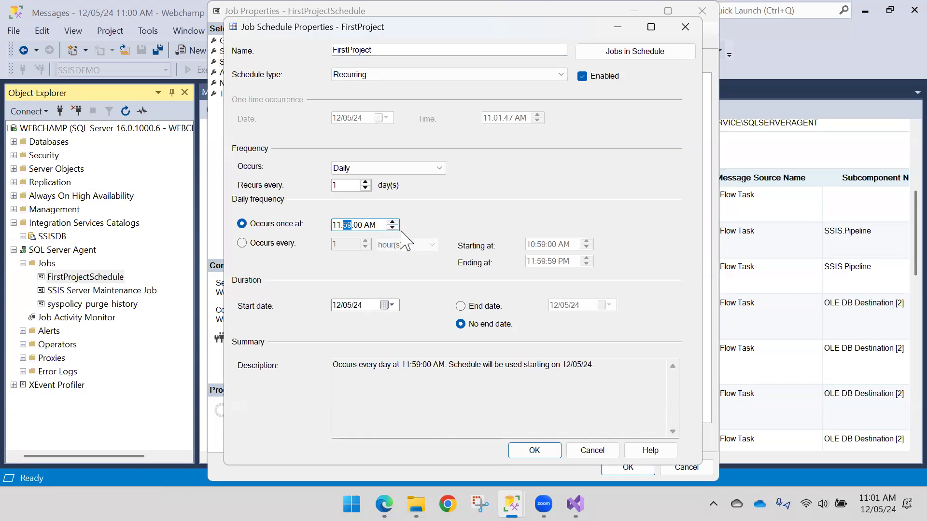
type("02")
left_click(535, 450)
left_click(627, 467)
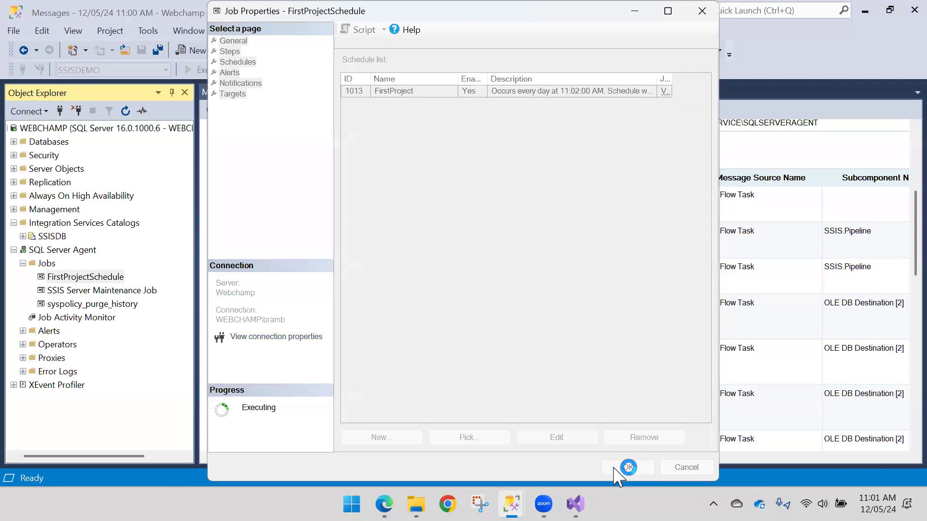
Step: Check the next run of FirstProjectSchedule in the Job Activity Monitor and close the monitor
double_click(102, 319)
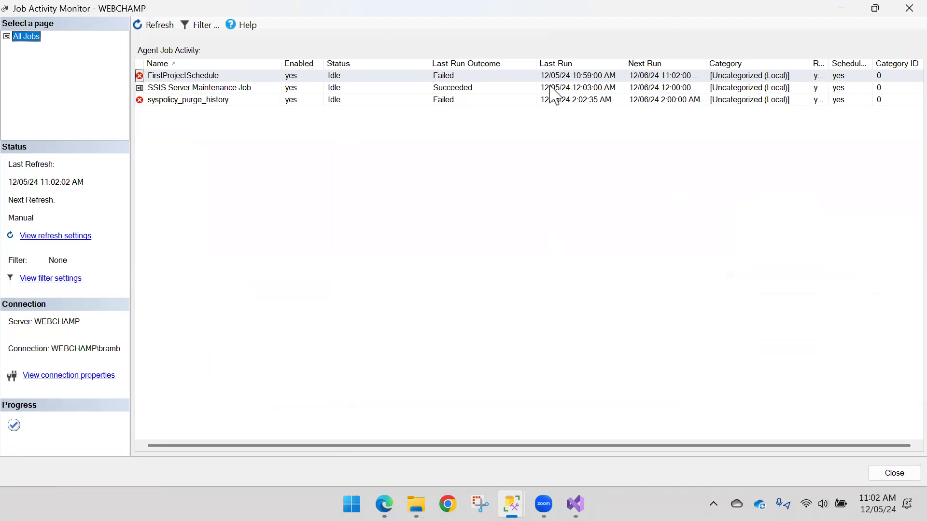
left_click(894, 12)
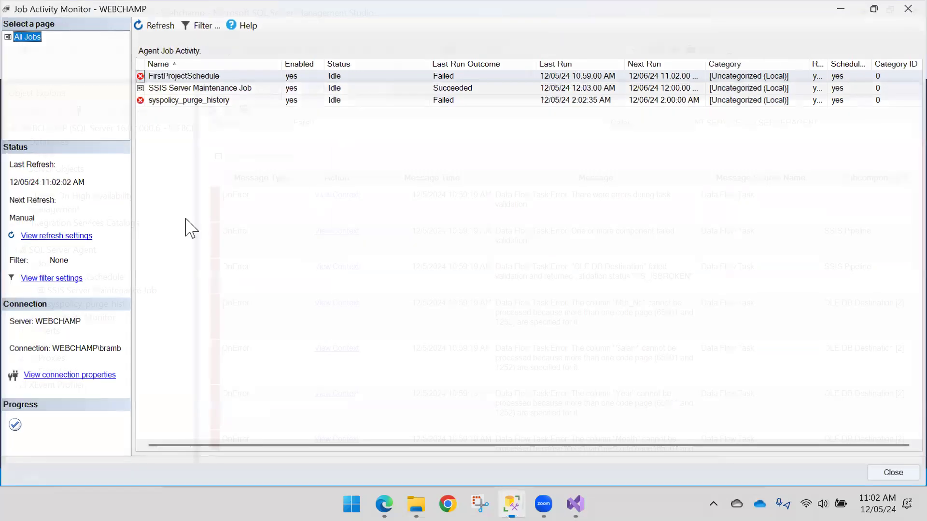
Step: Reopen the FirstProject schedule of the FirstProjectSchedule job, adjust the minutes of its daily run time, and save the job
double_click(81, 278)
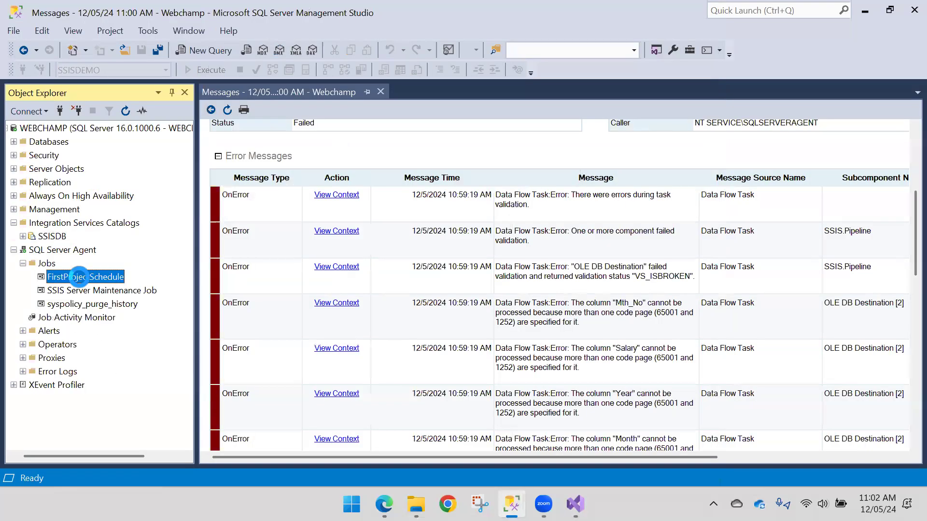
left_click(239, 62)
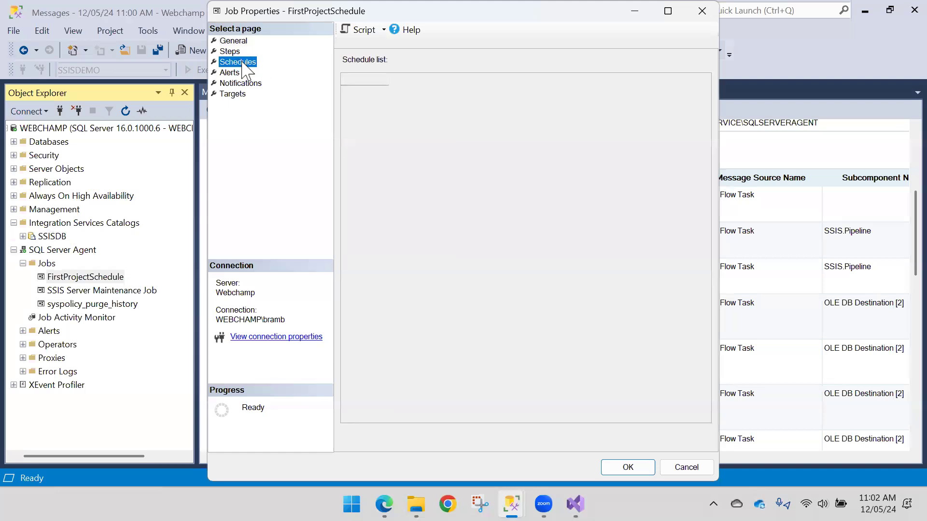
double_click(419, 91)
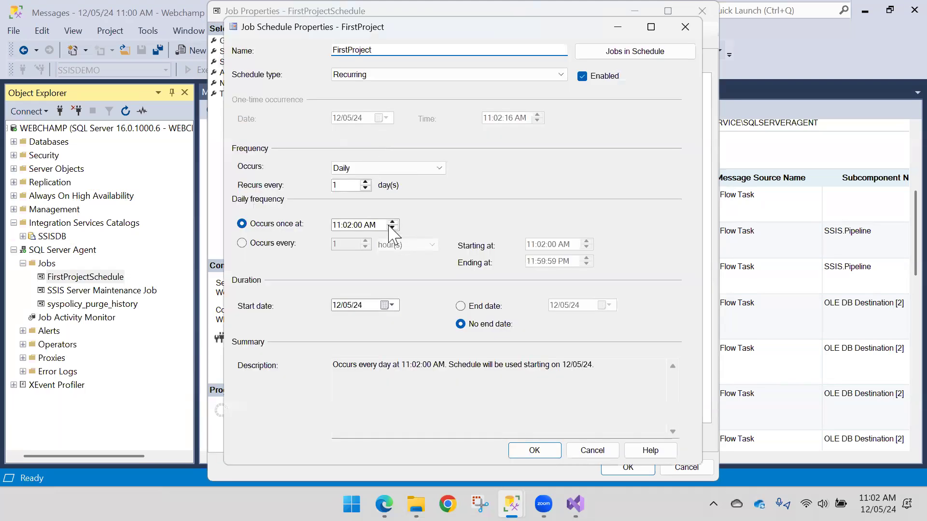
left_click(352, 226)
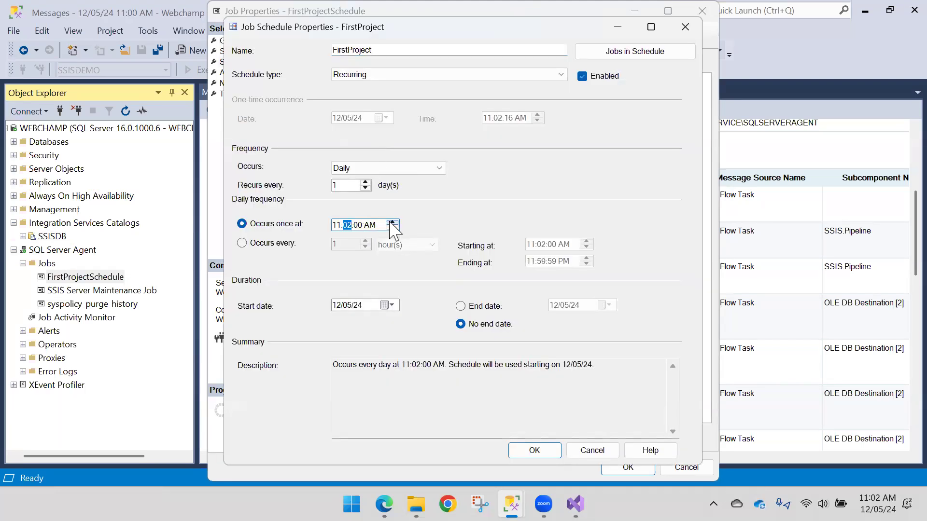
left_click(534, 451)
left_click(628, 466)
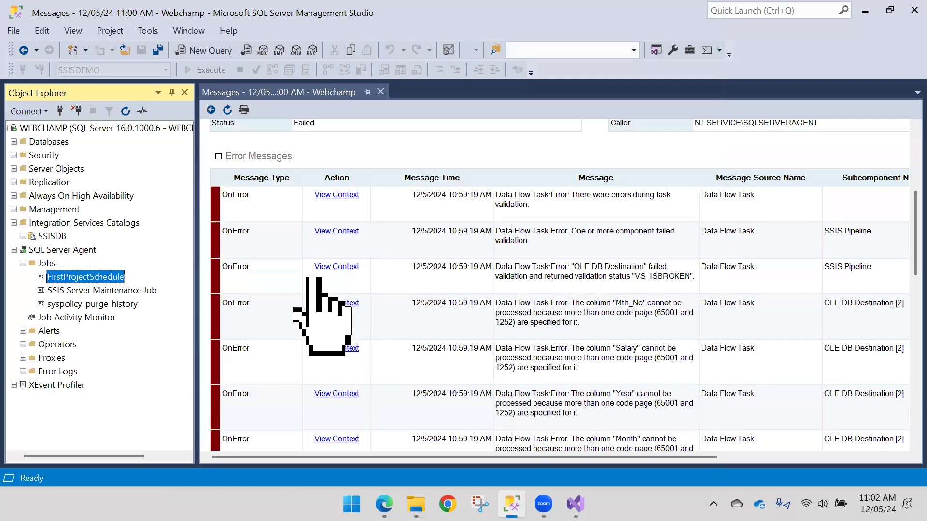
Step: Monitor the scheduled run of FirstProjectSchedule in the Job Activity Monitor, refreshing until it finishes, and close the monitor
double_click(74, 317)
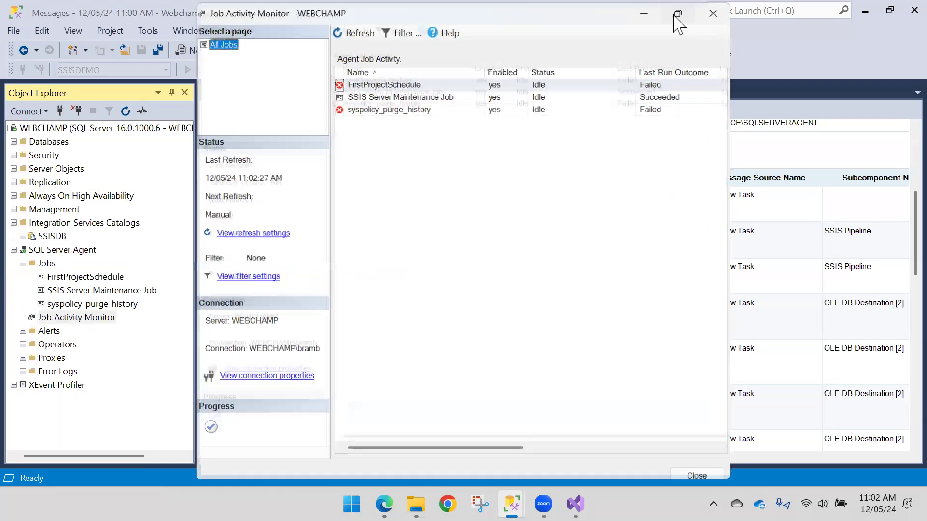
left_click(674, 14)
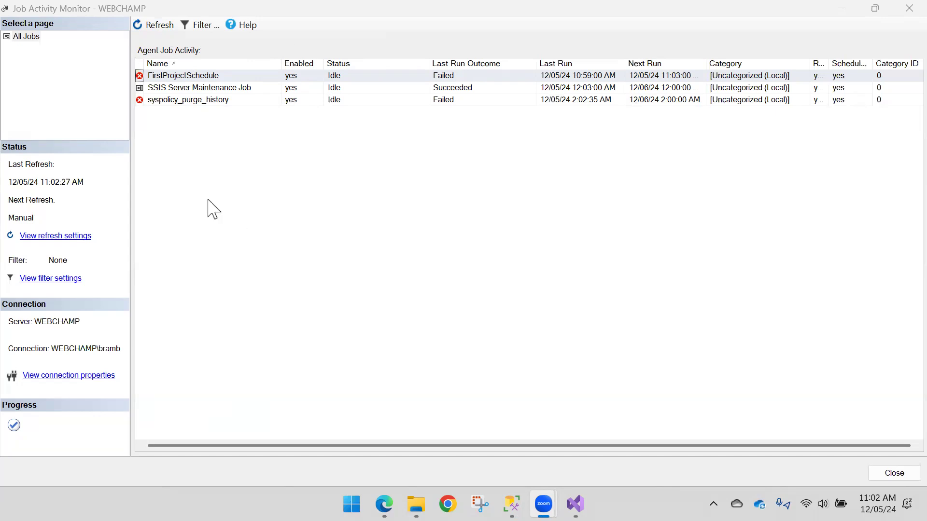
left_click(158, 27)
left_click(159, 26)
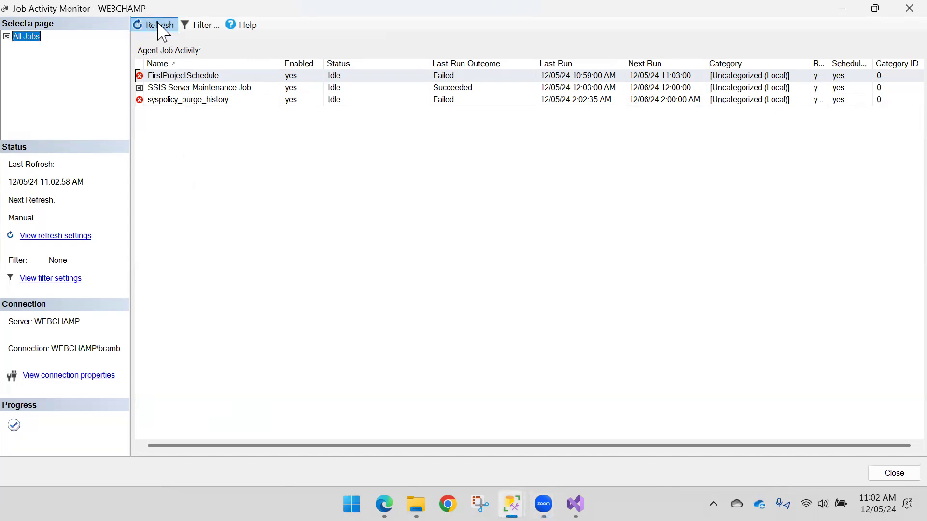
left_click(158, 26)
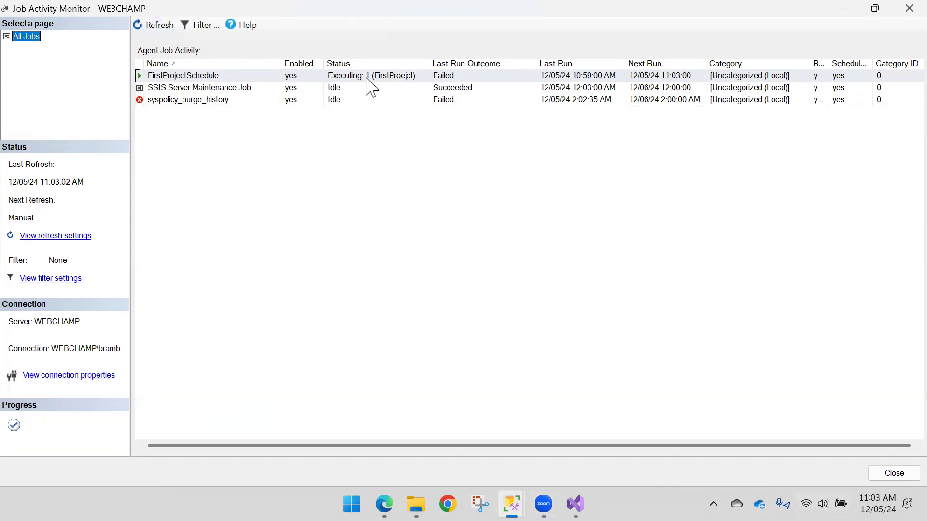
left_click(138, 29)
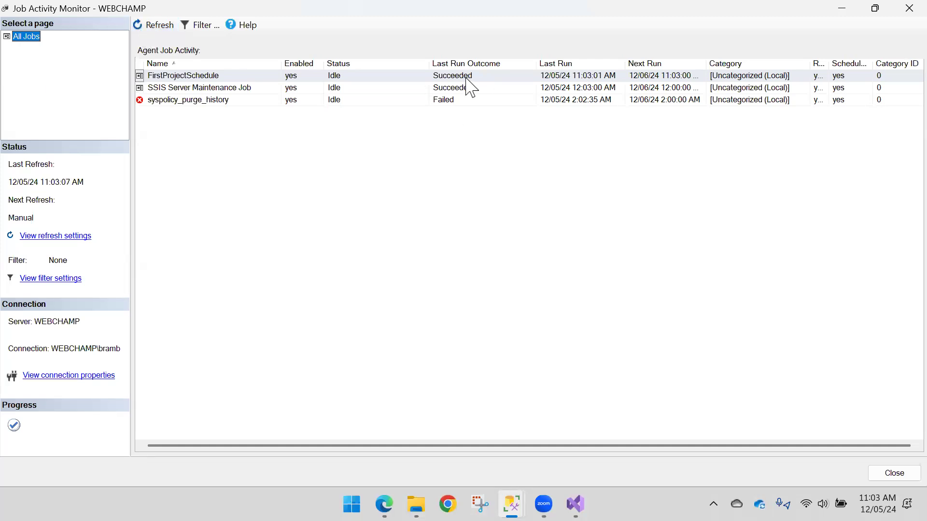
left_click(883, 474)
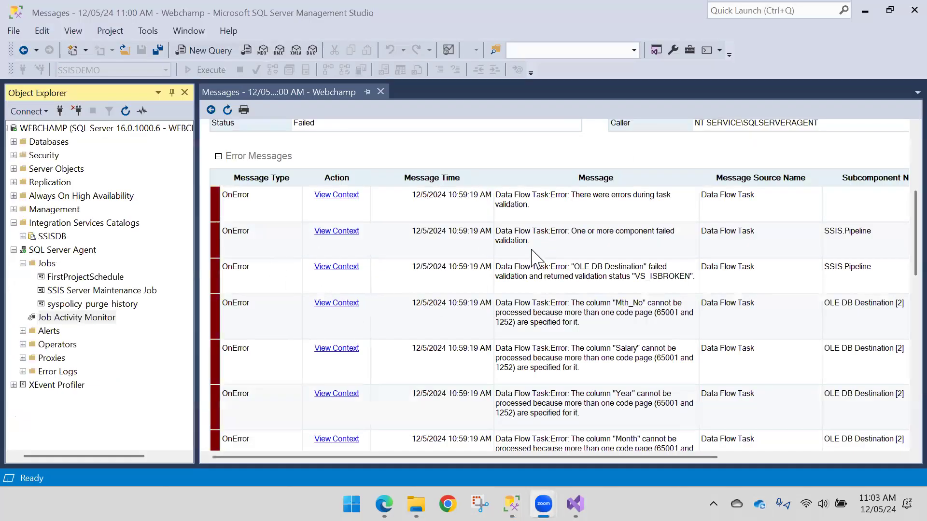
Step: Open the All Executions standard report for the FirstProject_CSV_to_SQL folder under SSISDB
scroll(470, 251, "down", 5)
scroll(256, 271, "up", 4)
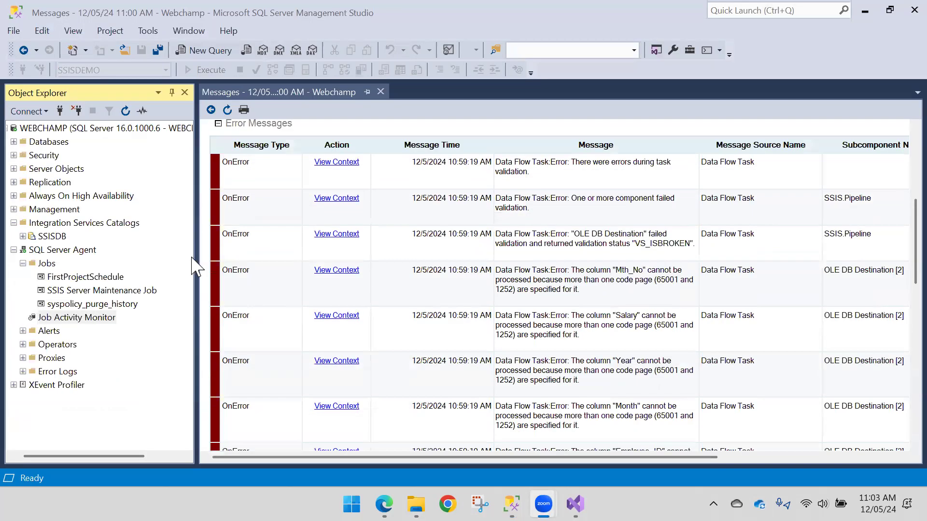
left_click(23, 263)
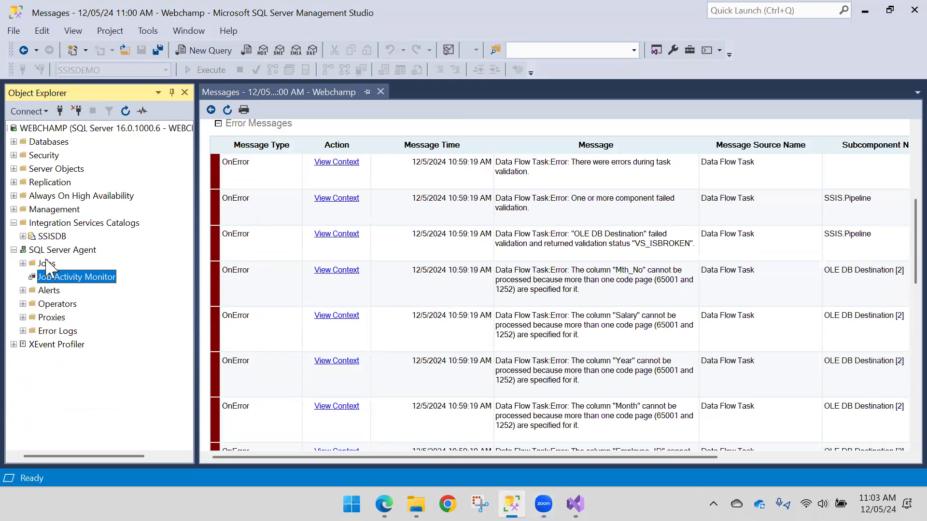
left_click(22, 237)
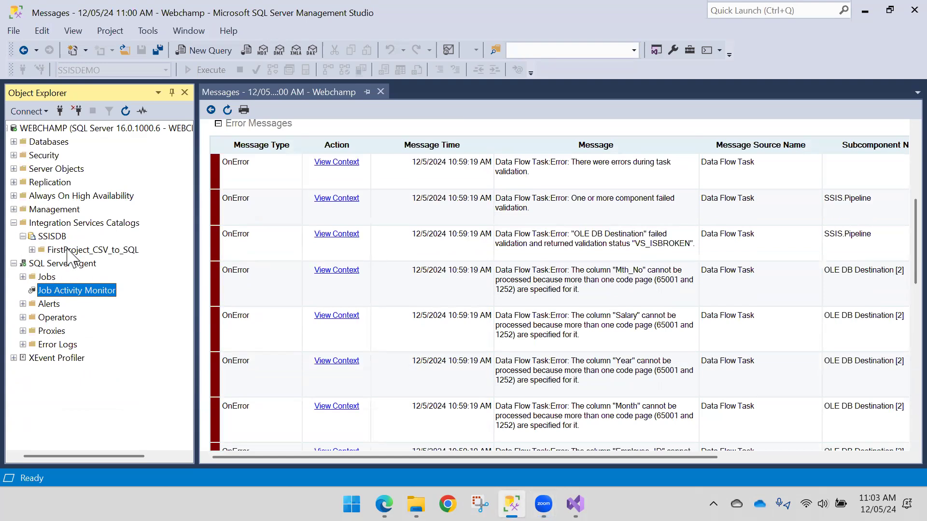
left_click(32, 249)
left_click(91, 251)
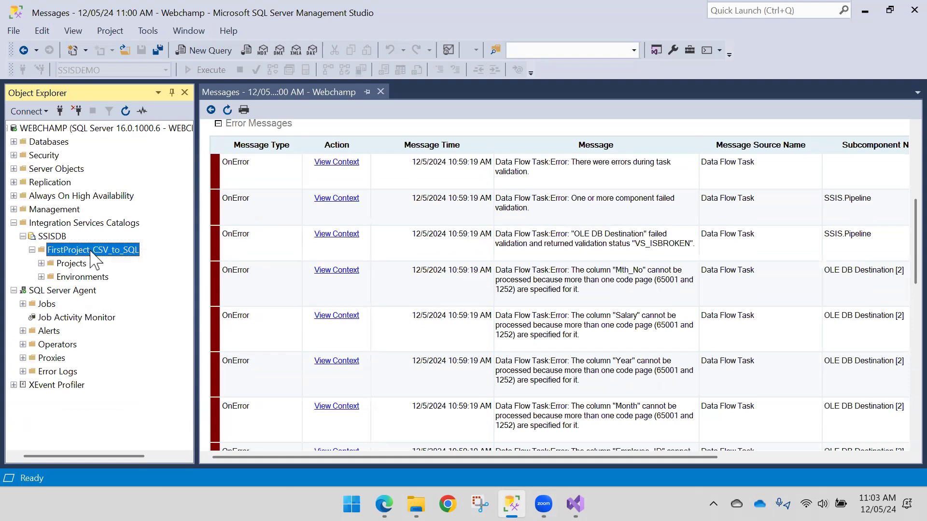
right_click(94, 250)
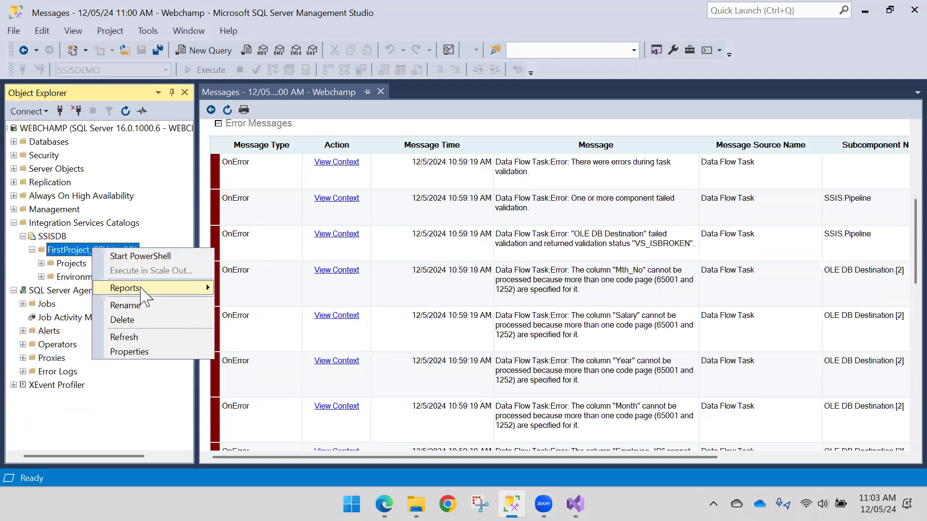
mouse_move(143, 292)
mouse_move(290, 289)
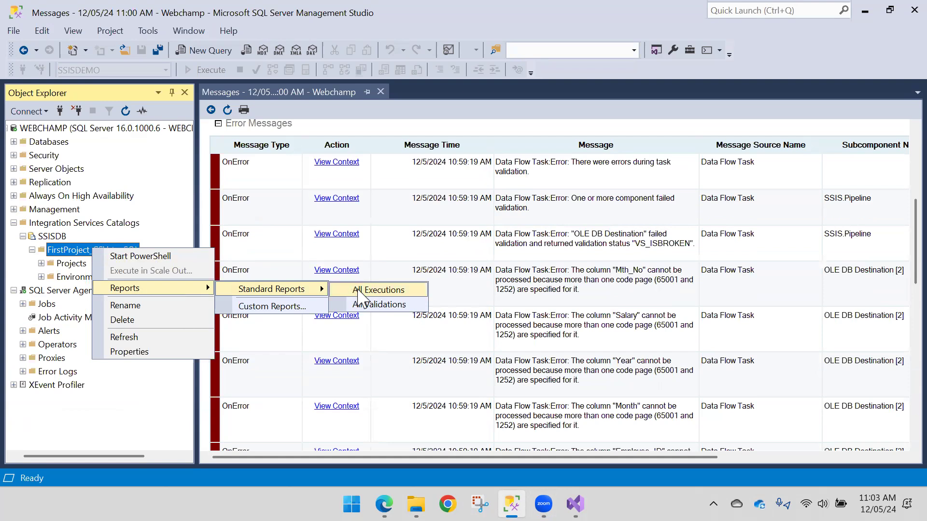
left_click(377, 290)
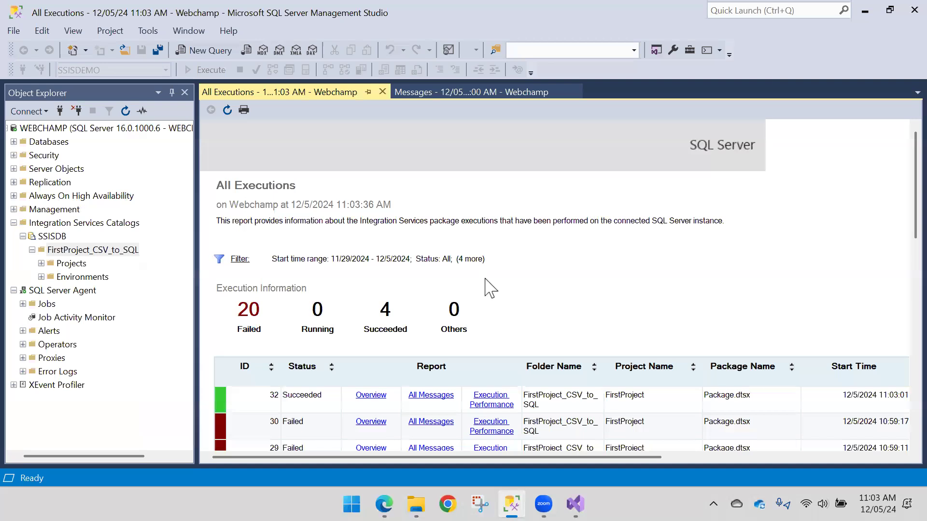
Step: Review the package execution history and examine all messages of failed execution 21
scroll(425, 304, "down", 3)
scroll(421, 273, "down", 10)
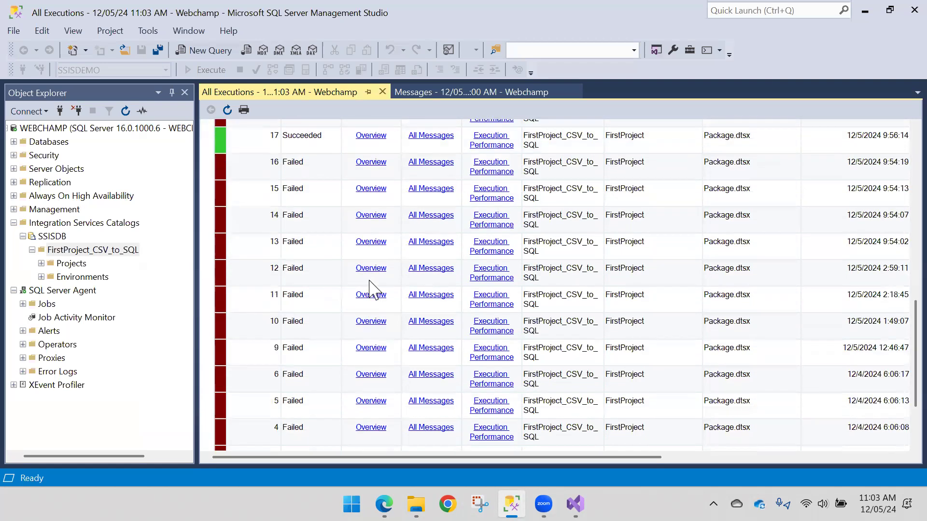
left_click_drag(630, 457, 561, 449)
scroll(569, 299, "up", 5)
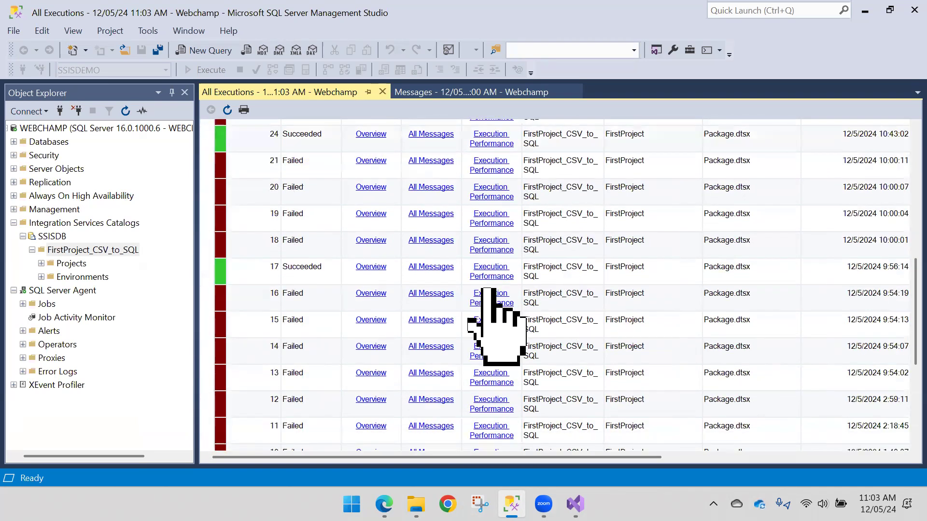
scroll(384, 297, "up", 3)
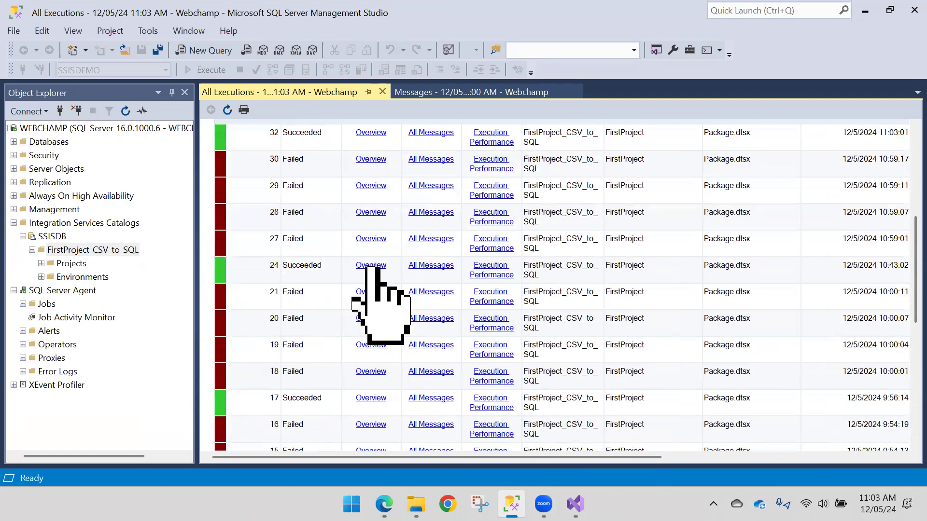
scroll(483, 269, "up", 3)
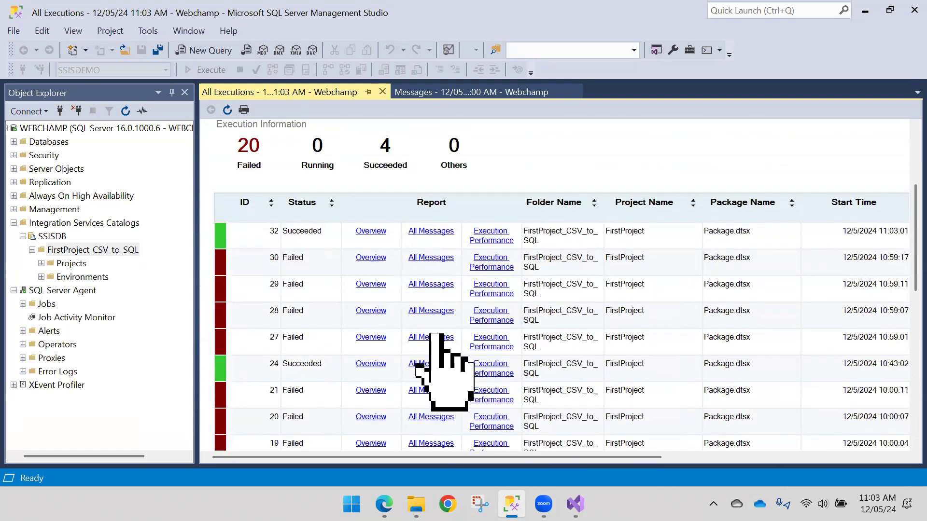
left_click_drag(502, 456, 525, 456)
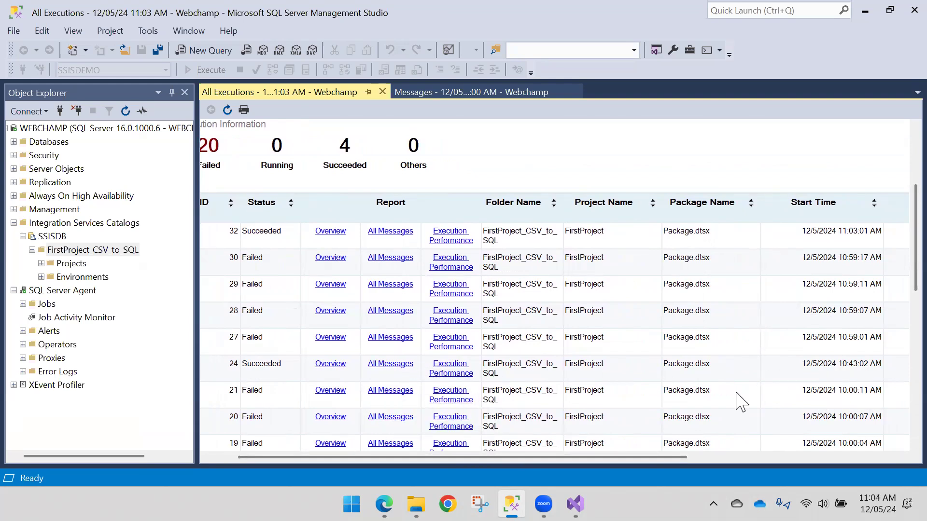
left_click(390, 391)
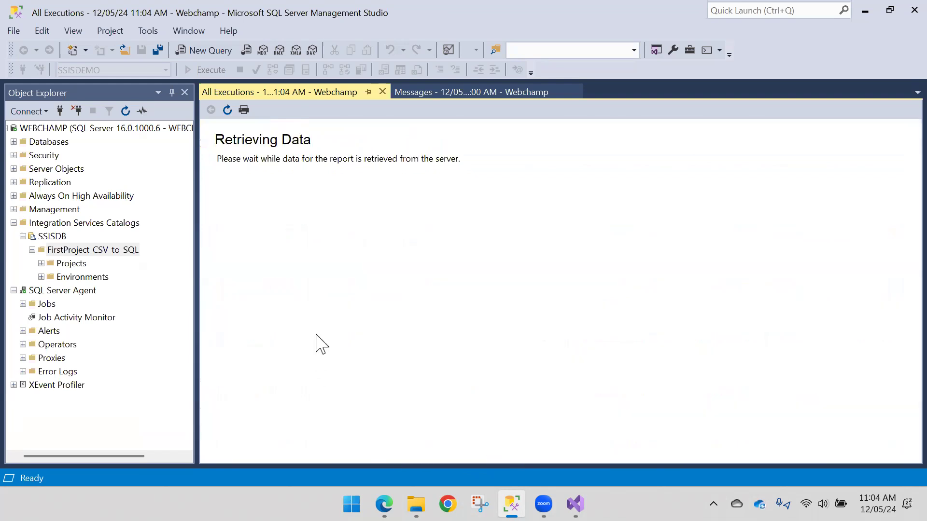
scroll(471, 219, "down", 3)
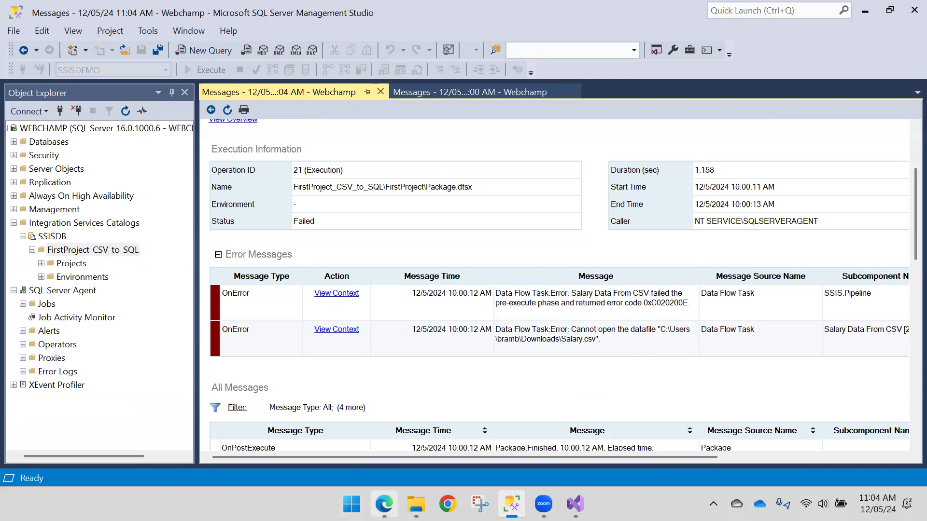
Step: Switch to File Explorer and open the network sharing settings in the Downloads folder's properties
mouse_move(416, 504)
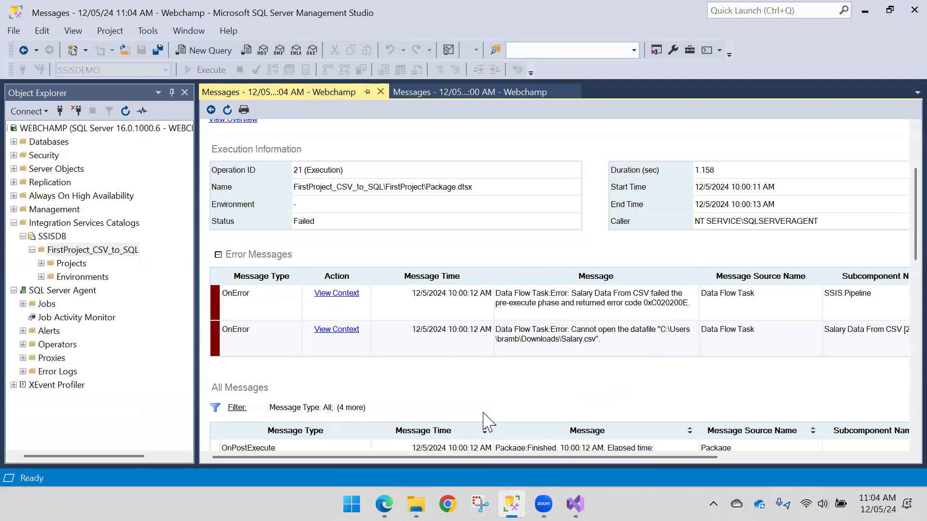
left_click(416, 504)
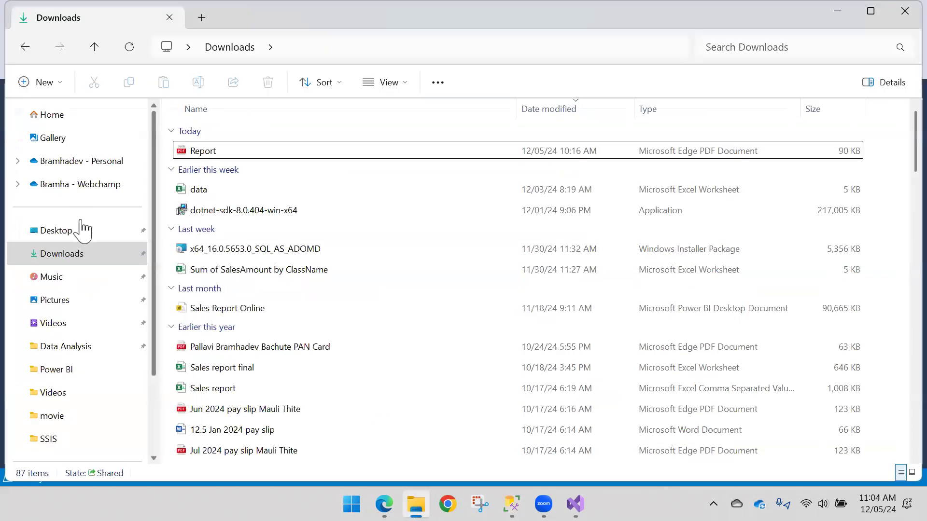
left_click(77, 255)
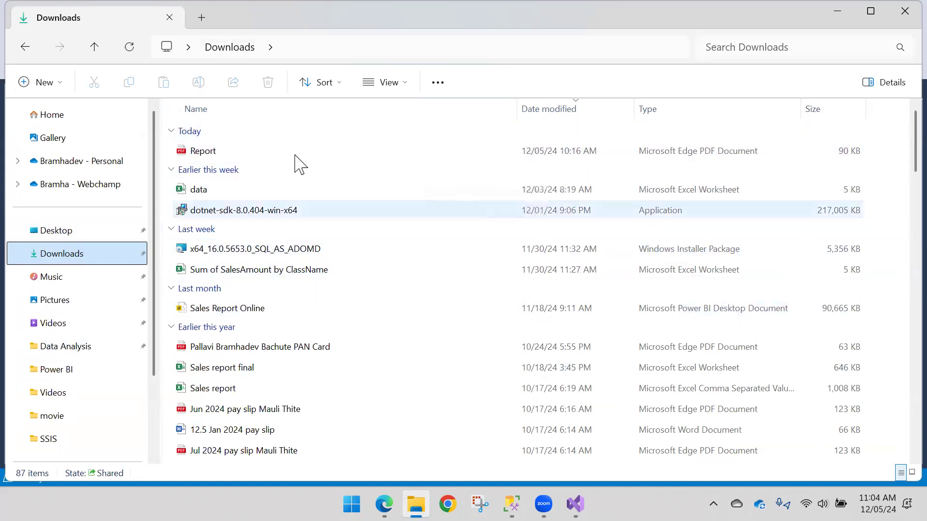
right_click(76, 264)
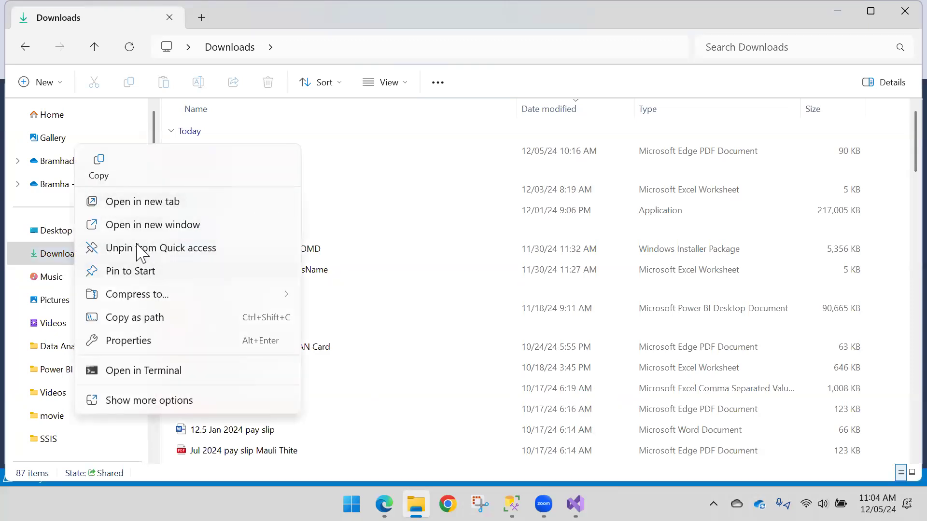
left_click(145, 343)
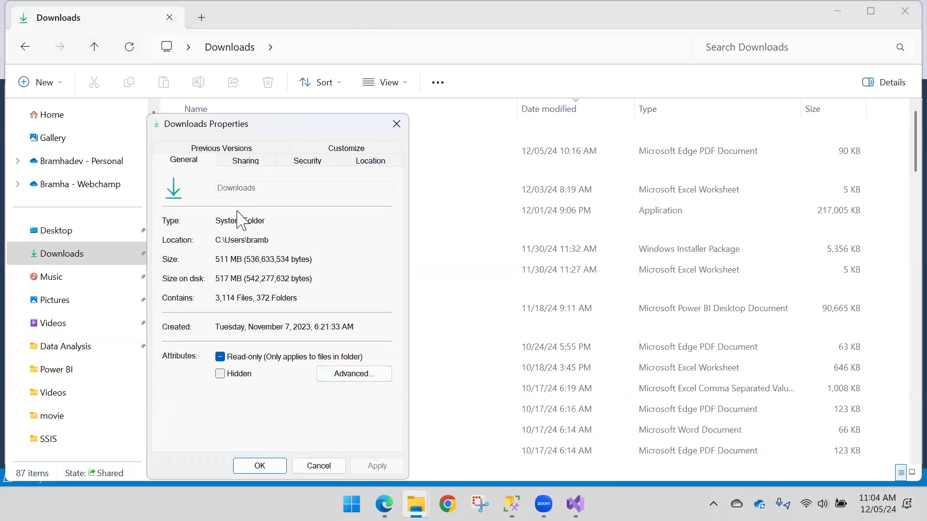
left_click(255, 162)
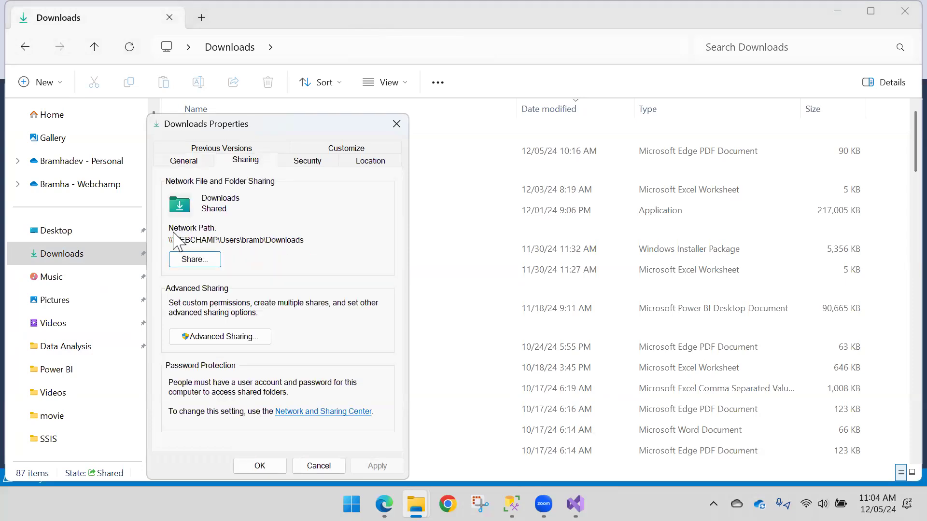
left_click(197, 260)
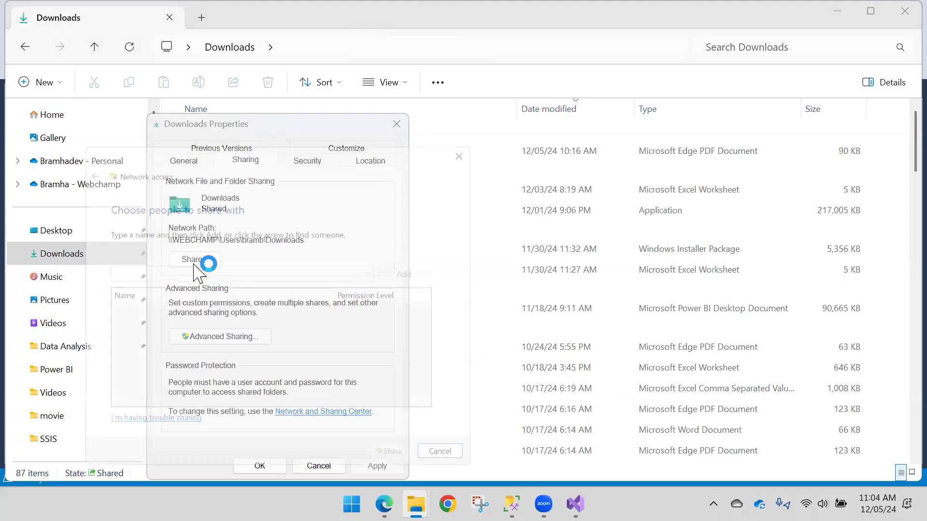
Step: Remove Everyone from the people the Downloads folder is shared with, apply the sharing, and close the folder's properties
left_click(378, 271)
left_click(174, 360)
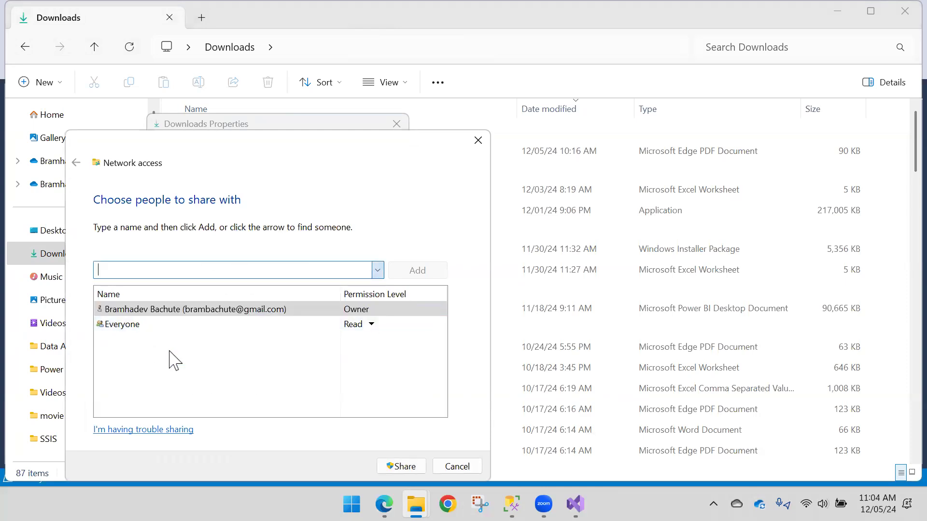
left_click(172, 324)
left_click(371, 324)
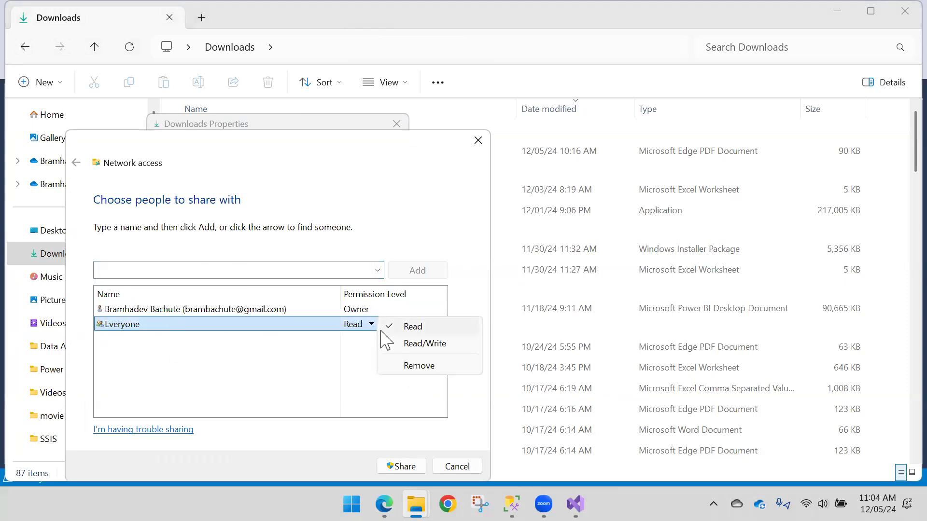
left_click(413, 368)
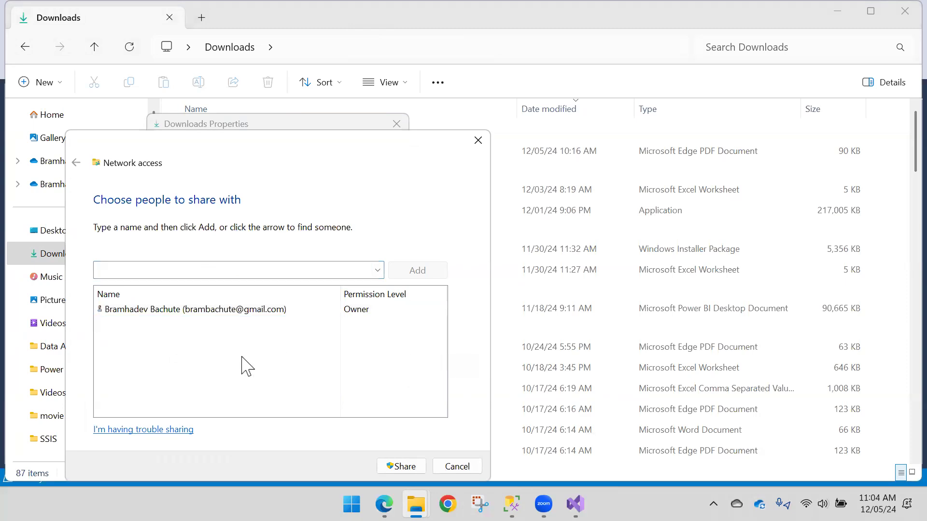
left_click(405, 466)
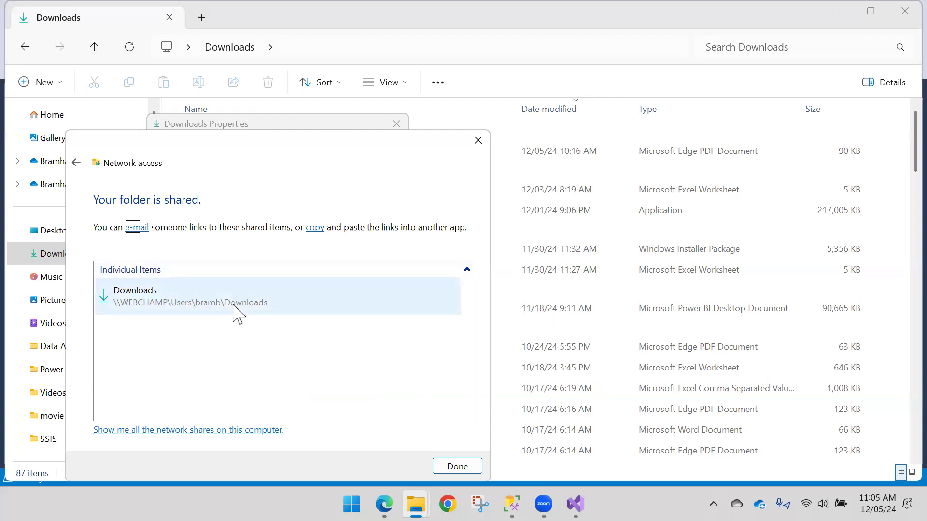
left_click(456, 465)
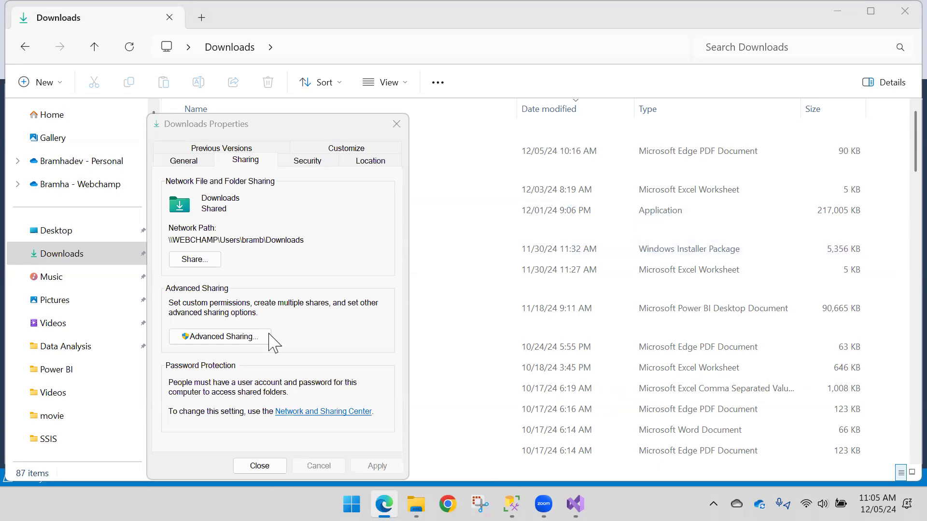
left_click(269, 466)
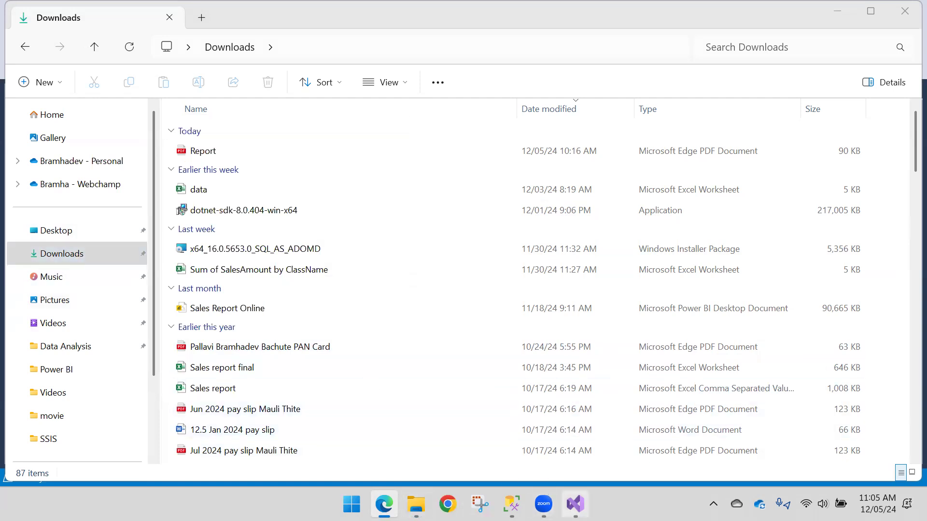
Step: Review the Downloads folder's advanced attributes and sharing settings in its properties, and close the properties
right_click(89, 265)
left_click(153, 342)
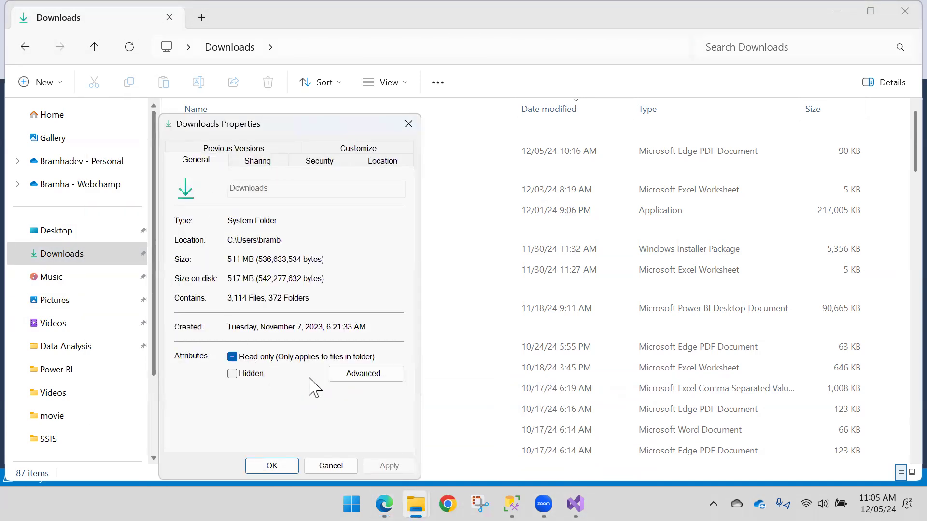
left_click(355, 377)
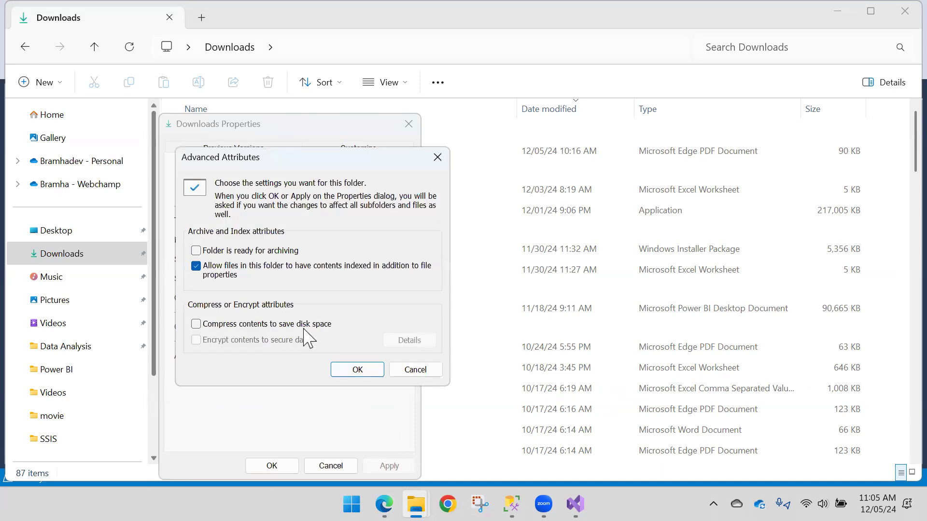
left_click(405, 372)
left_click(258, 160)
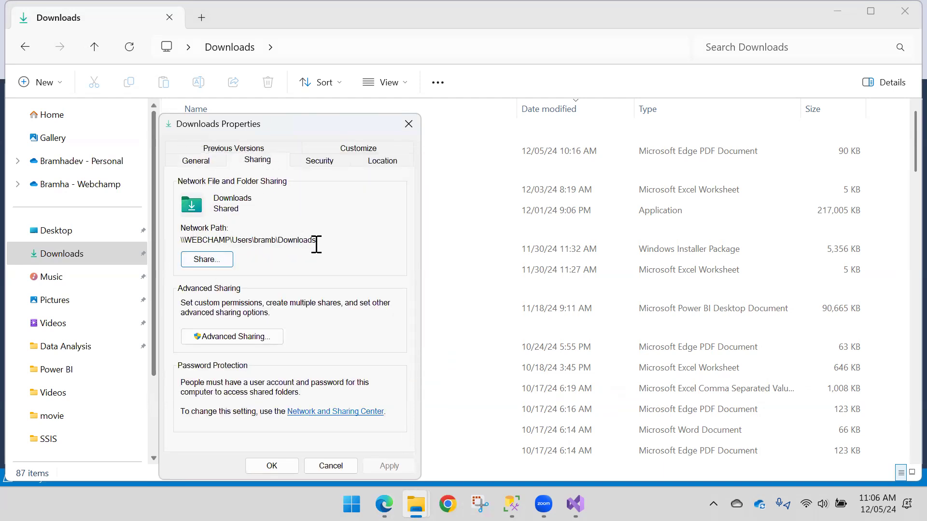
left_click(285, 466)
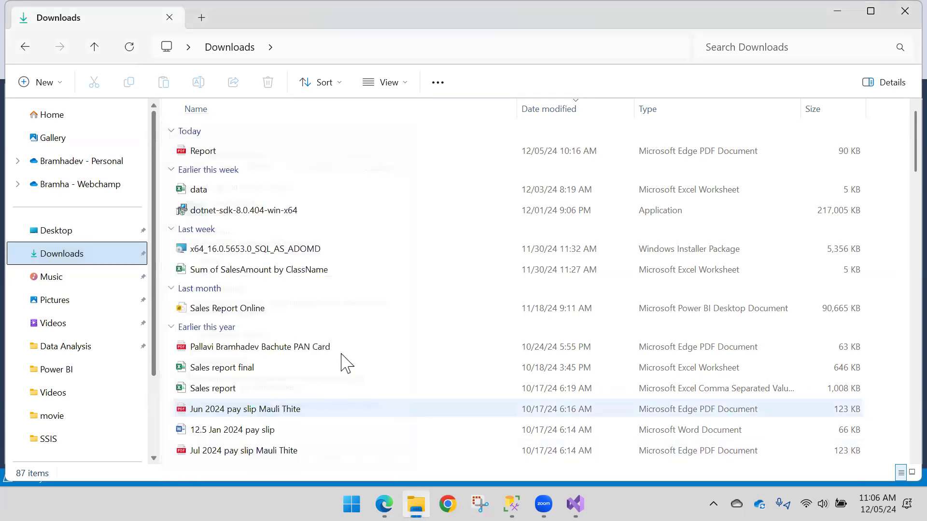
Step: Switch to SQL Server Management Studio and open the FirstProject schedule of the FirstProjectSchedule job under SQL Server Agent
left_click(575, 504)
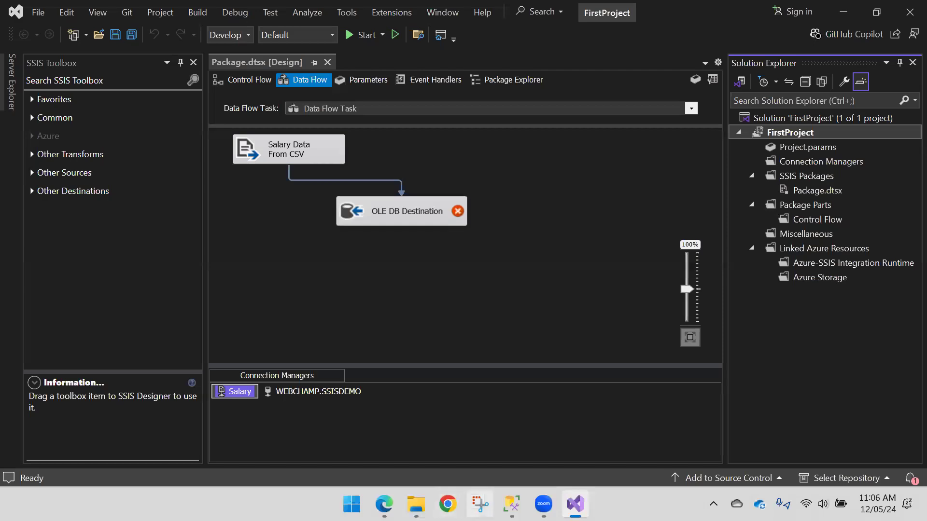
left_click(512, 504)
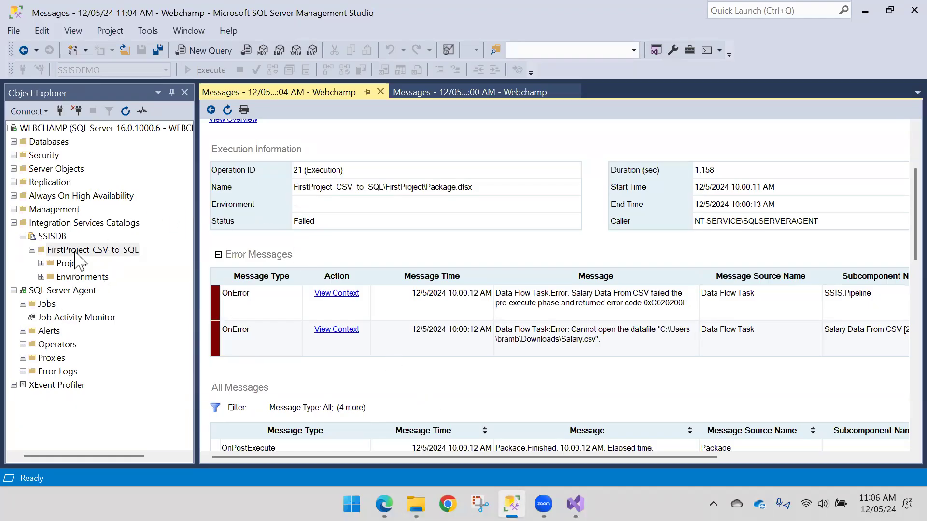
left_click(32, 250)
left_click(23, 237)
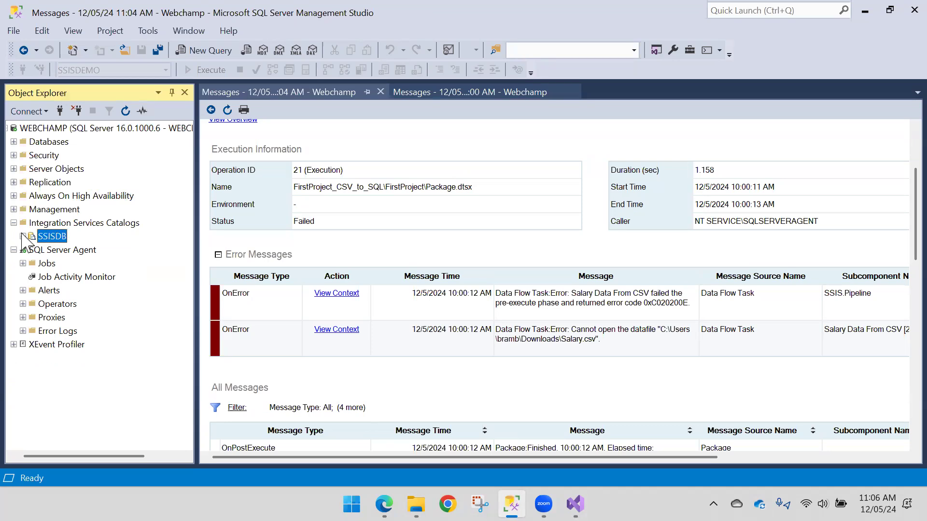
left_click(48, 277)
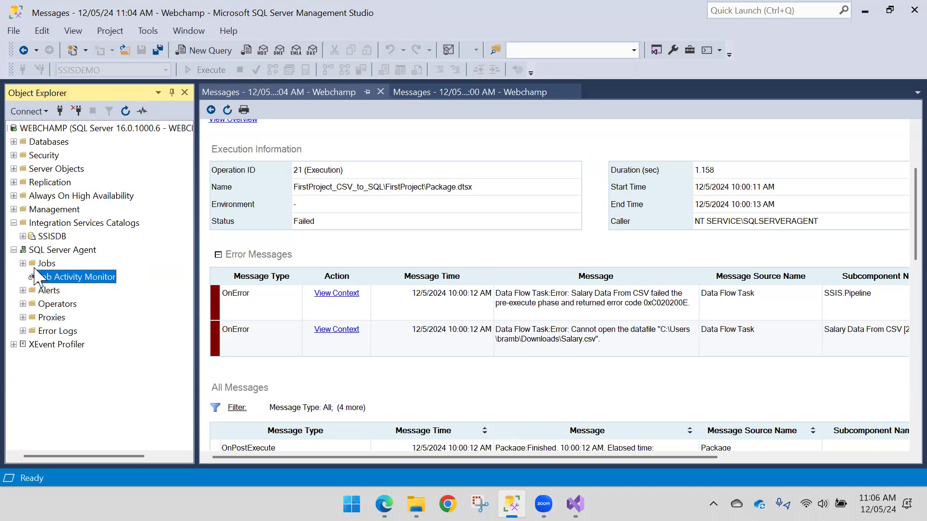
left_click(23, 264)
double_click(72, 277)
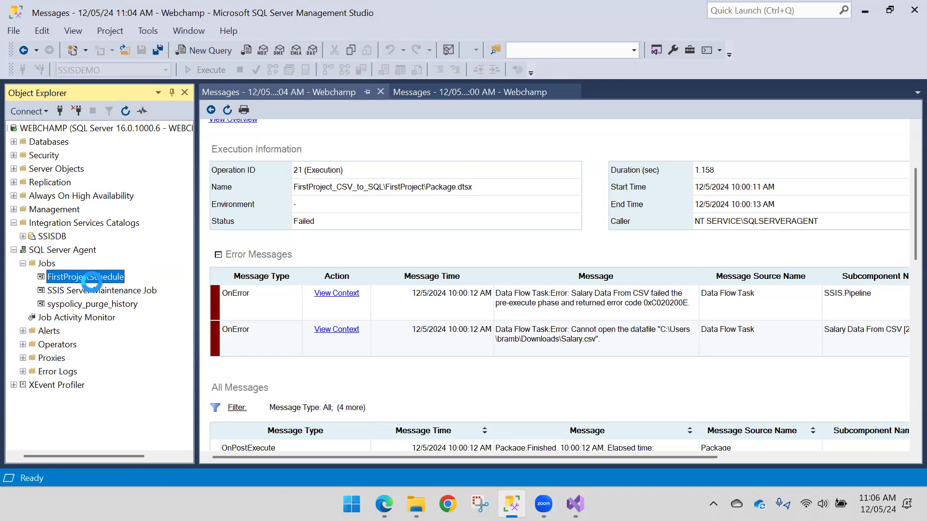
left_click(242, 63)
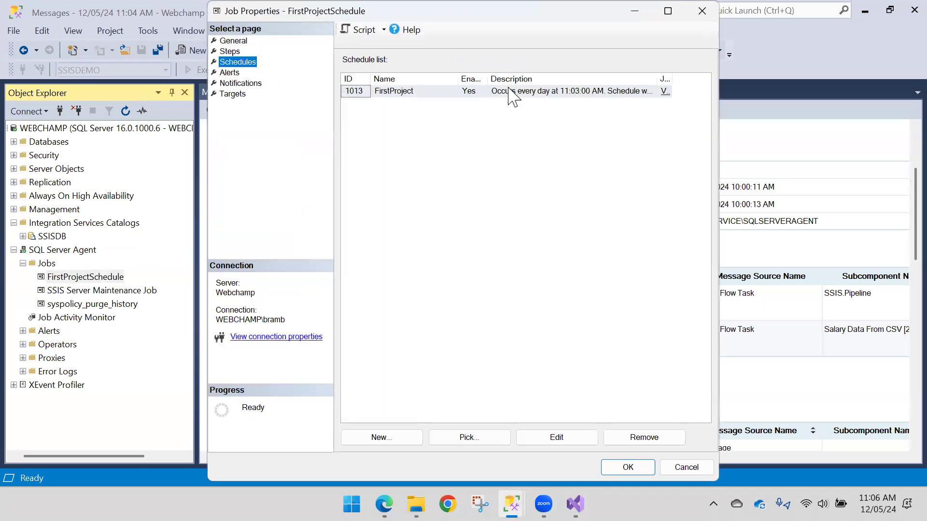
double_click(405, 93)
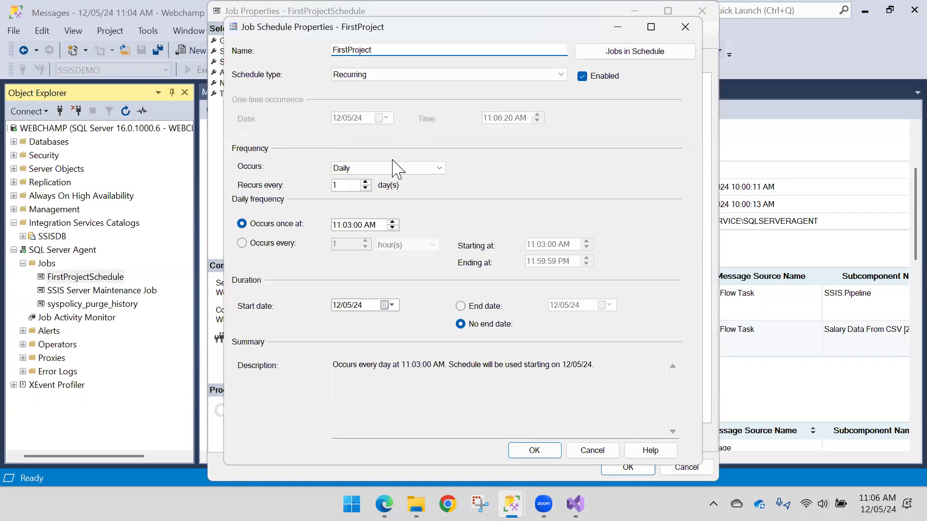
Step: Set the daily schedule to occur once at 11:07:00 AM and save the schedule and job properties
left_click(393, 223)
left_click(393, 223)
left_click(393, 222)
left_click(392, 228)
left_click(392, 228)
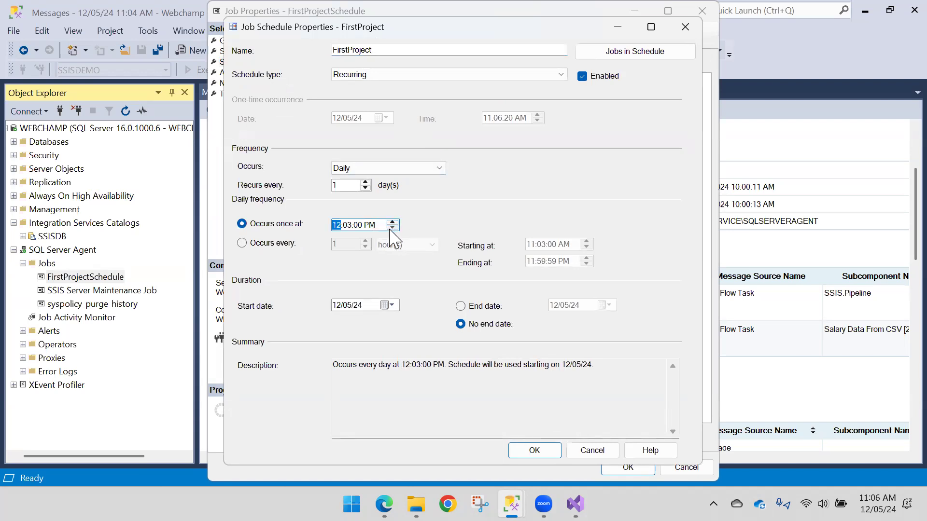
left_click(391, 229)
key("Right")
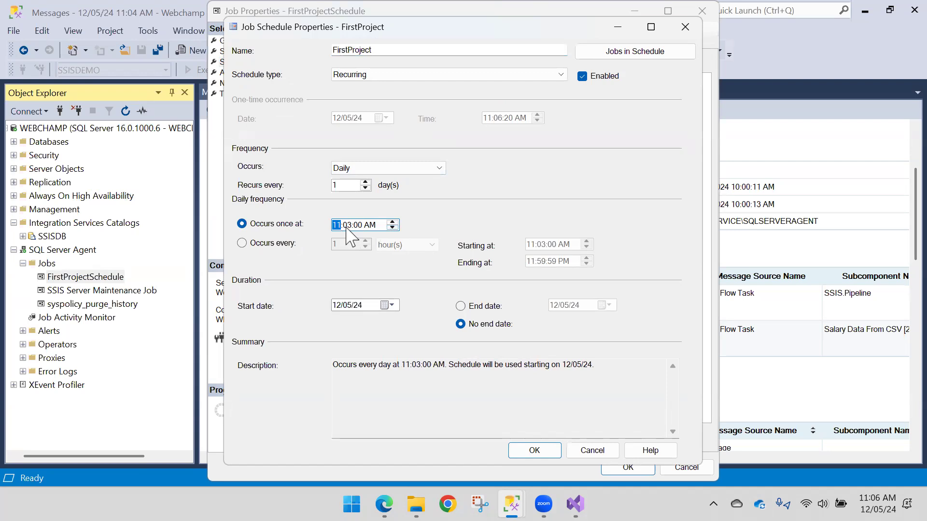
left_click(392, 222)
left_click(534, 450)
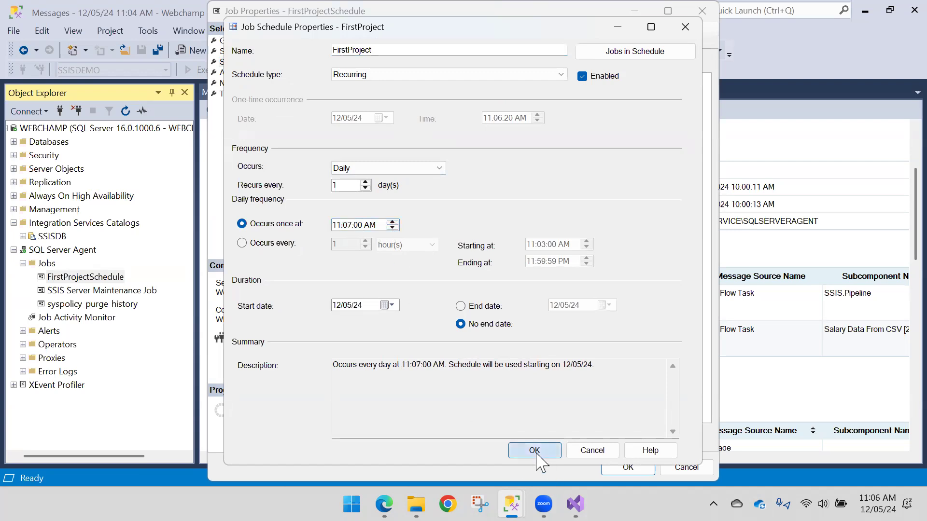
left_click(627, 467)
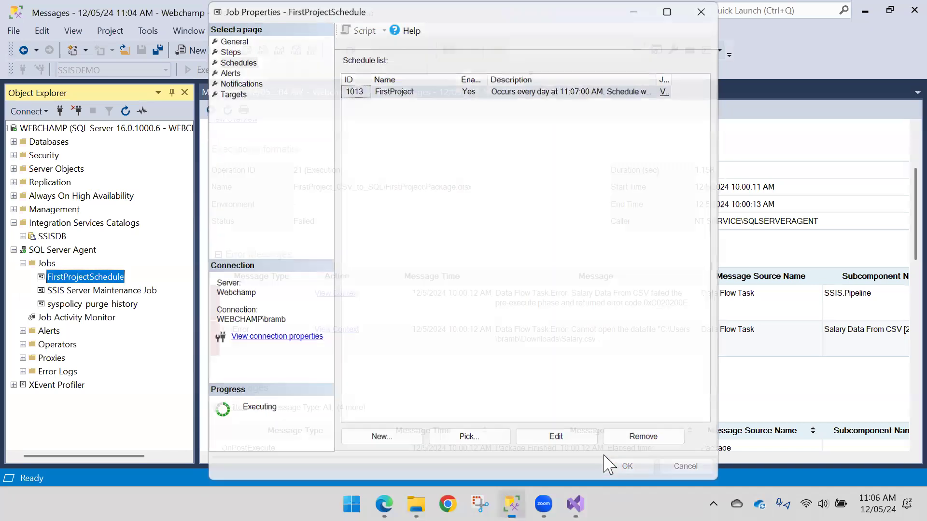
Step: Monitor the FirstProjectSchedule run in a maximized Job Activity Monitor, refreshing until the run ends, and close the monitor
double_click(90, 319)
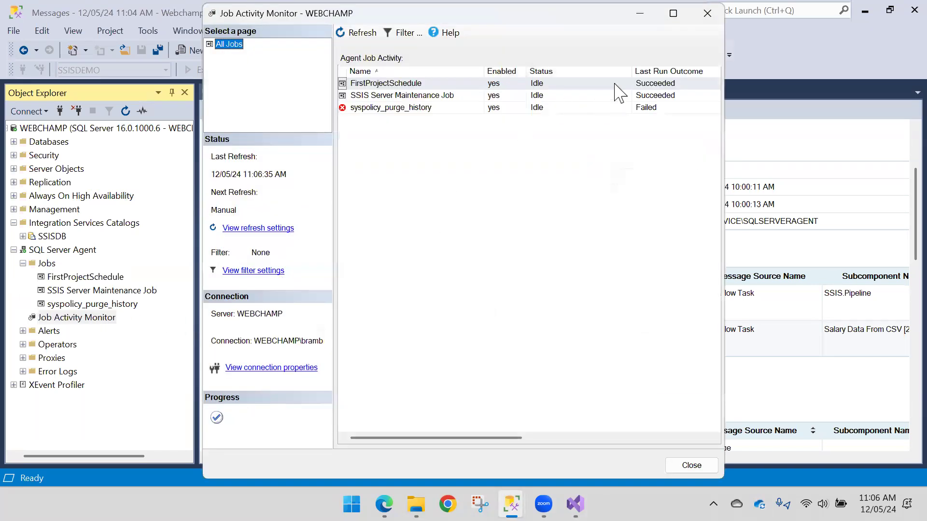
left_click(673, 13)
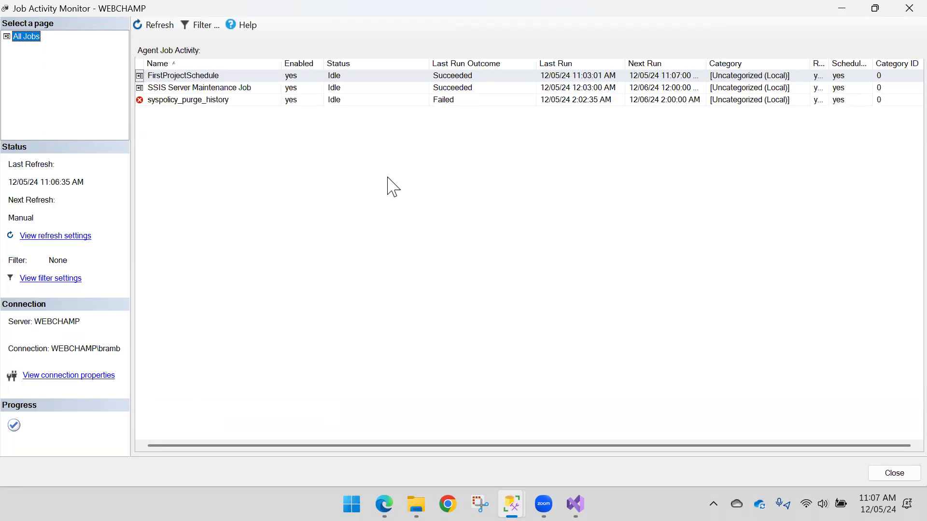
left_click(155, 25)
left_click(155, 25)
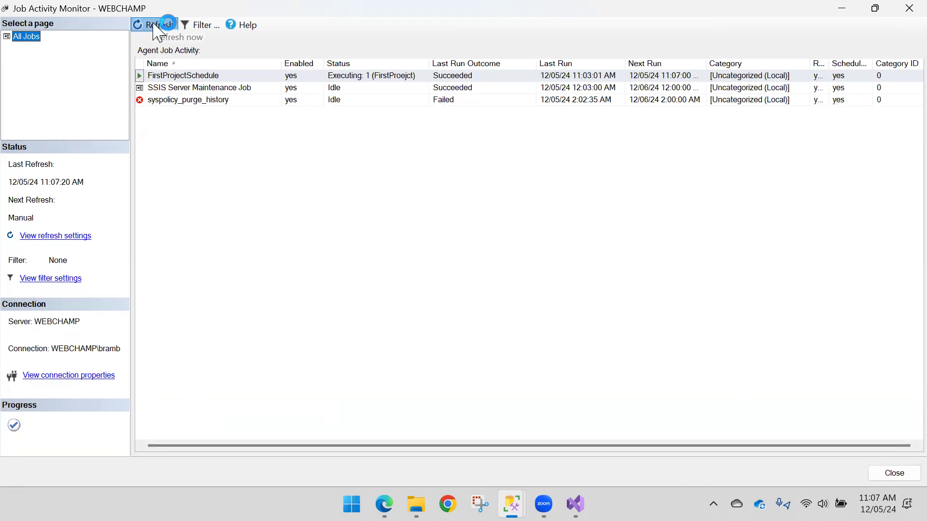
left_click(156, 25)
left_click(156, 25)
left_click(156, 25)
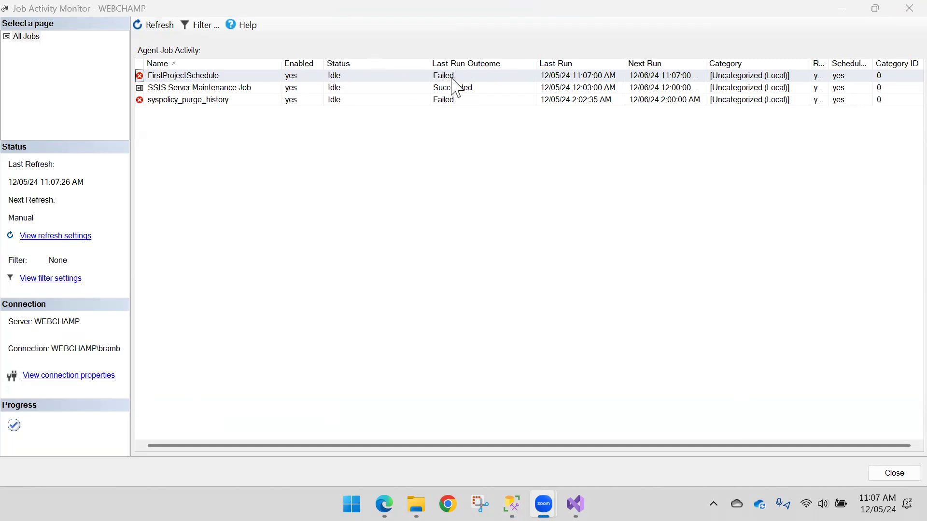
left_click(893, 473)
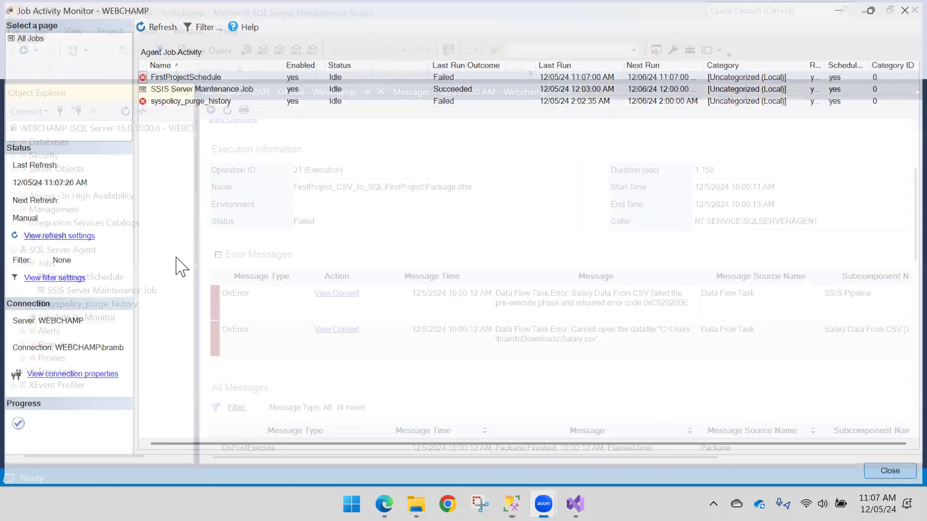
Step: Open the All Executions standard report for the SSISDB catalog
left_click(49, 239)
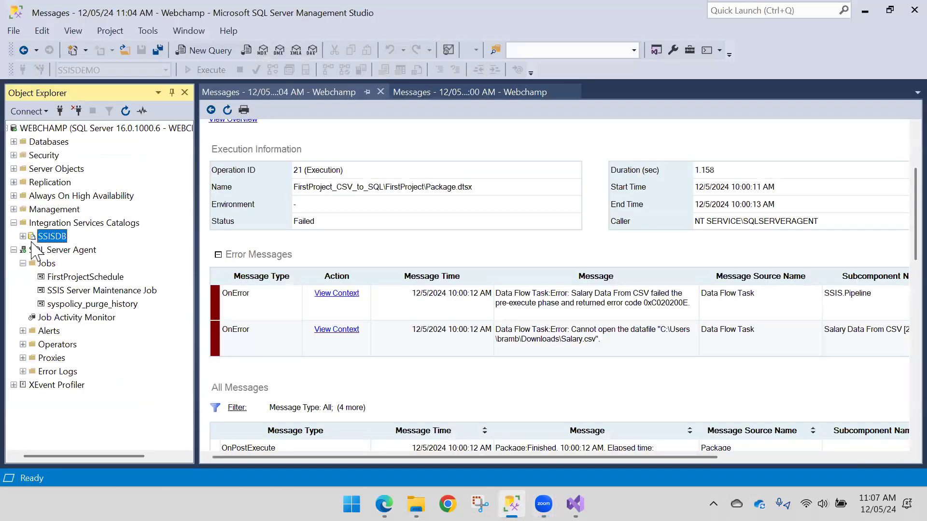
left_click(23, 237)
right_click(58, 239)
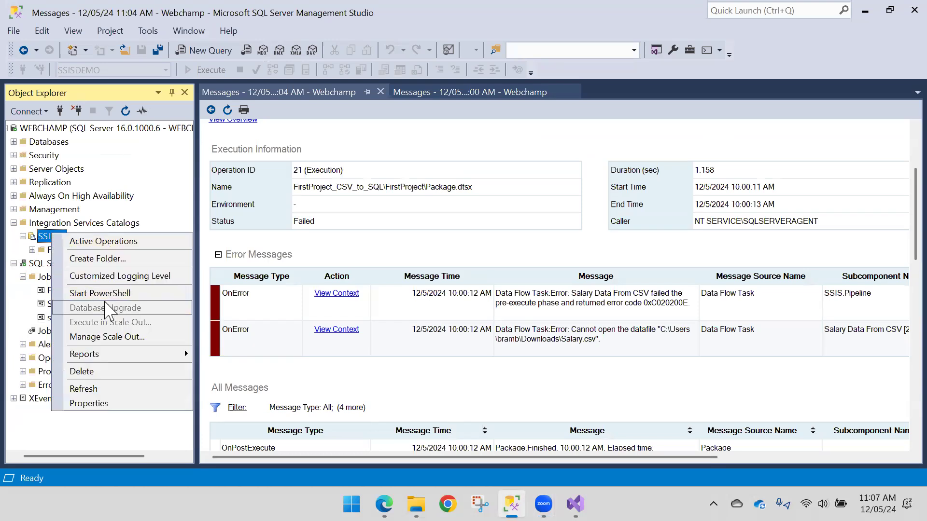
mouse_move(129, 356)
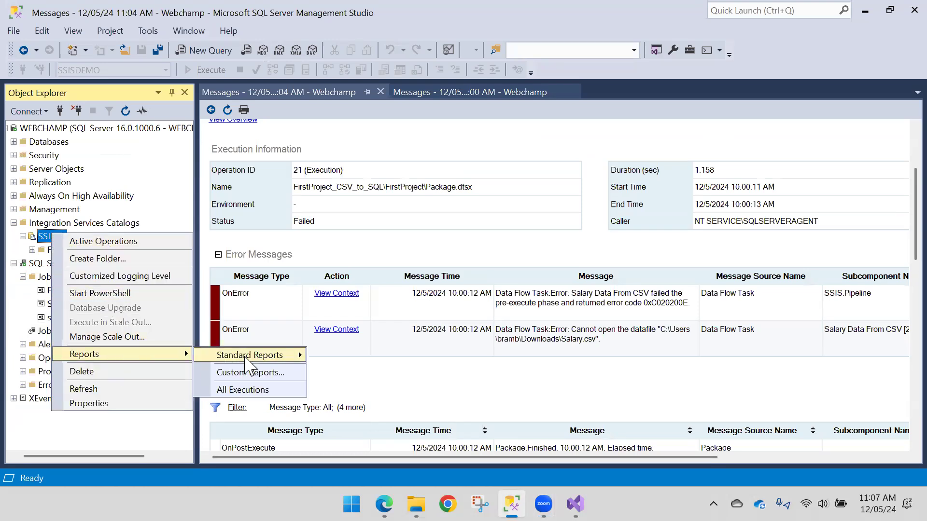
mouse_move(246, 356)
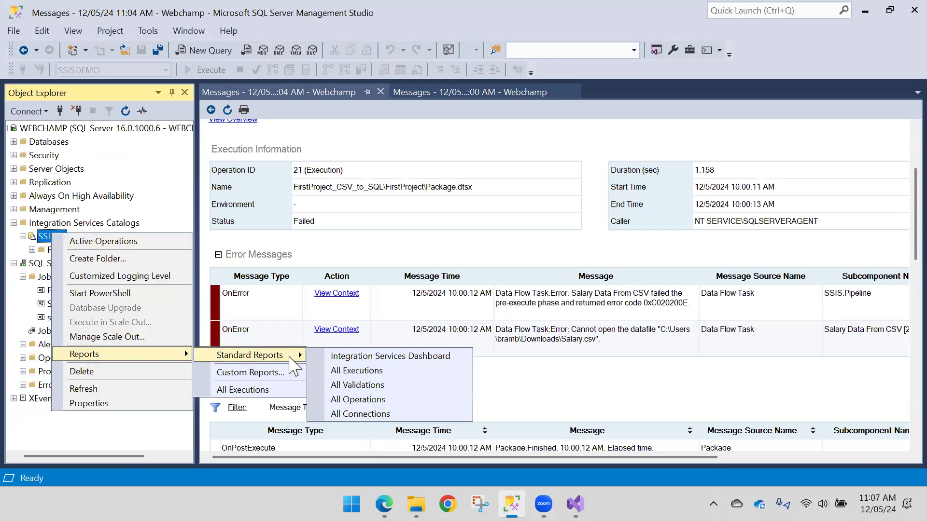
left_click(363, 372)
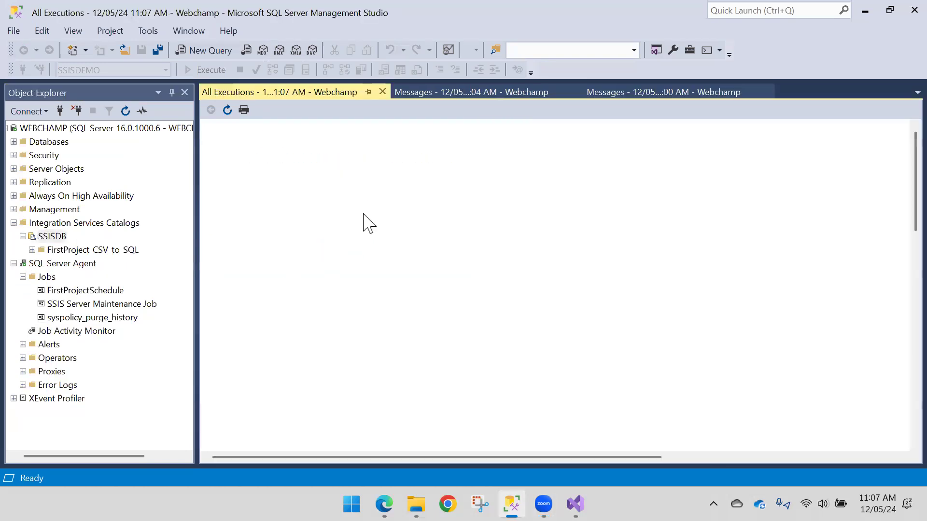
Step: Close the two older Messages reports, keeping the All Executions report open
left_click(569, 91)
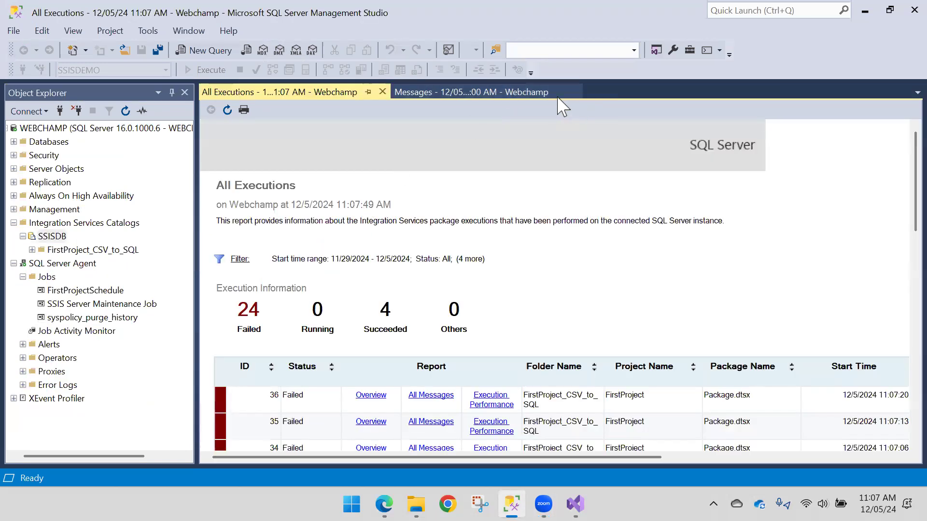
left_click(531, 92)
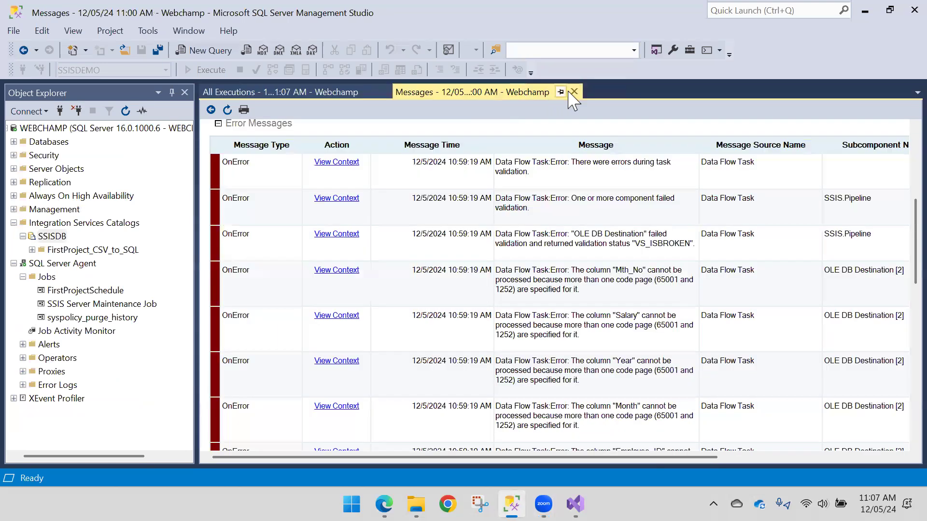
left_click(574, 91)
Step: Review the latest package executions and examine all error messages of failed execution 36
scroll(307, 230, "down", 3)
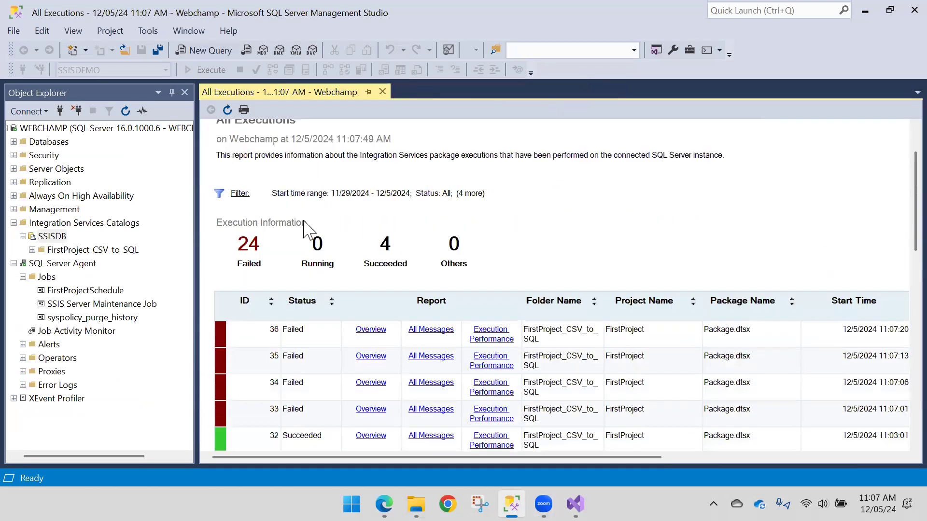
left_click_drag(587, 457, 463, 461)
left_click(425, 323)
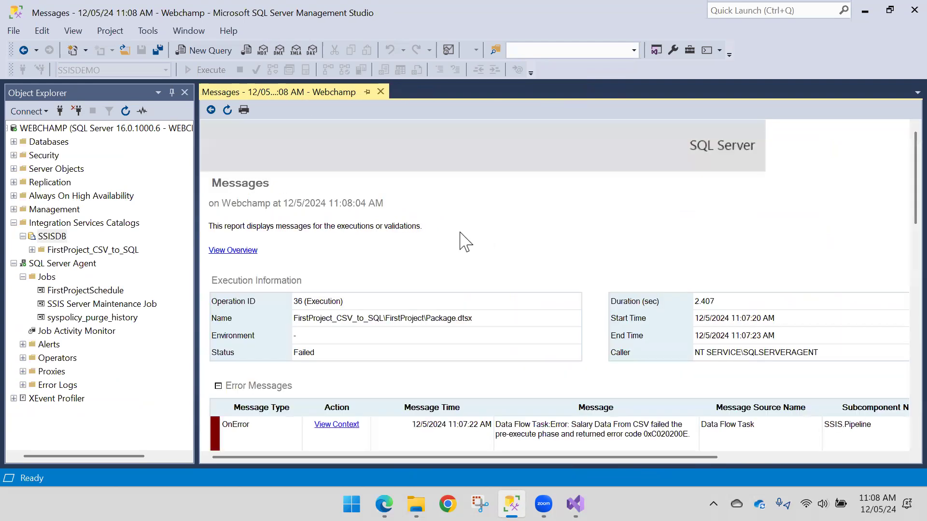
scroll(531, 242, "down", 3)
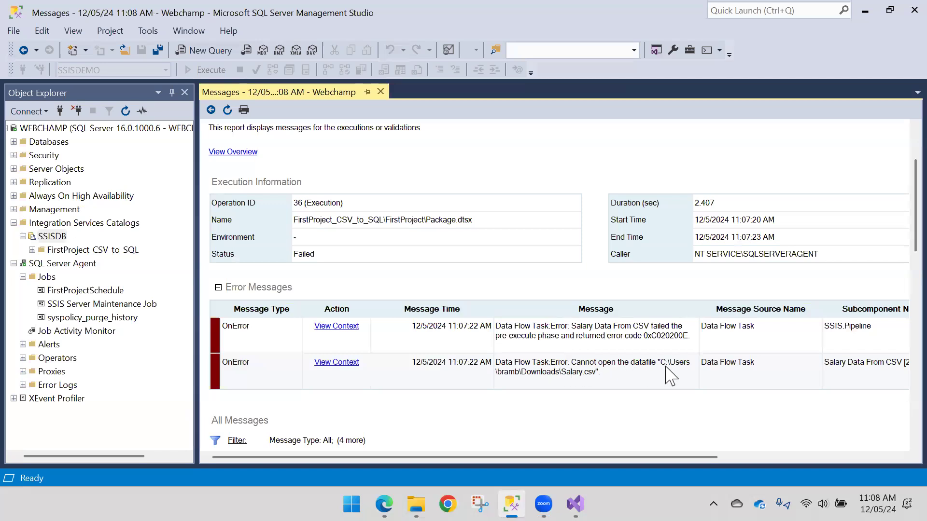
Step: Share the Downloads folder with Everyone at Read permission in File Explorer and close its properties
mouse_move(384, 503)
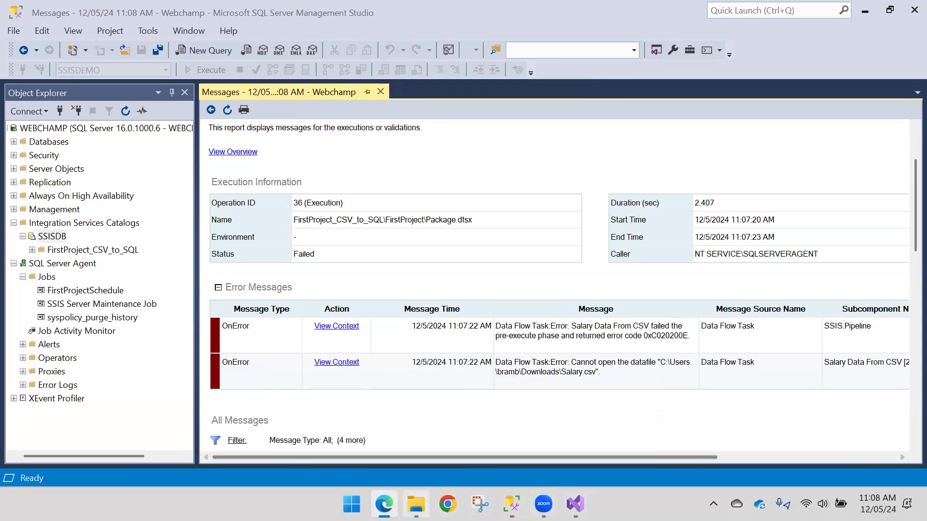
left_click(416, 505)
right_click(60, 256)
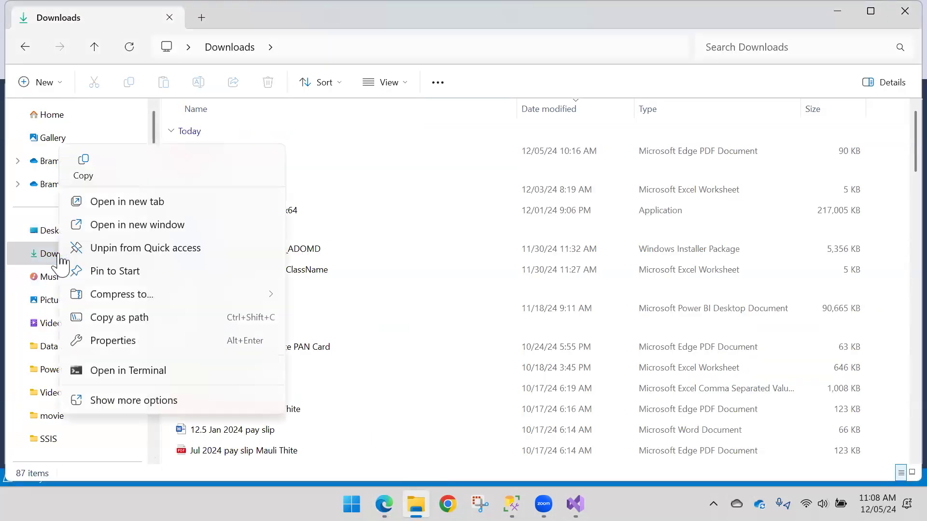
left_click(121, 343)
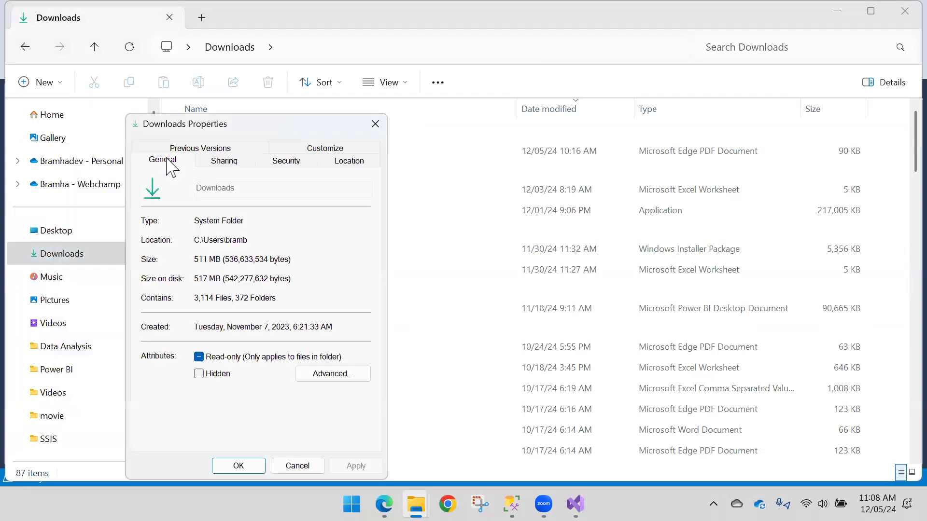
left_click(220, 161)
left_click(162, 261)
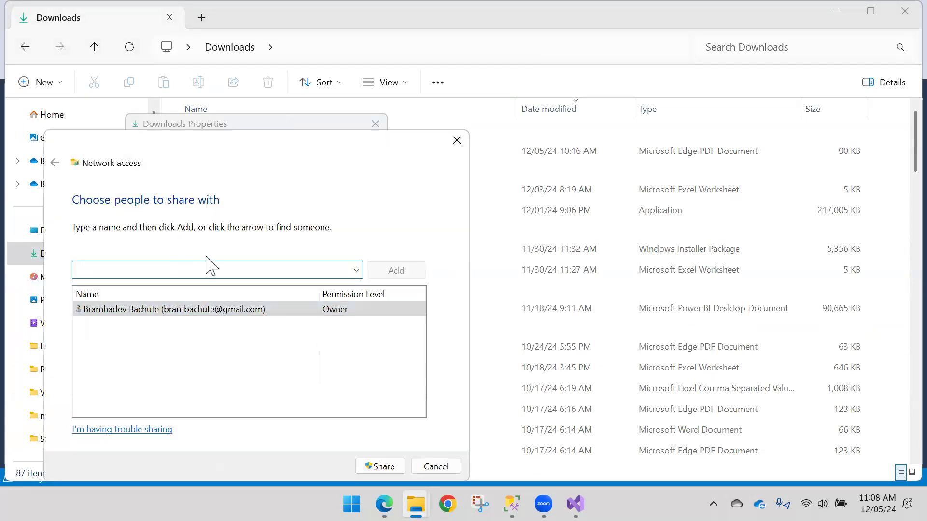
left_click(356, 270)
left_click(173, 298)
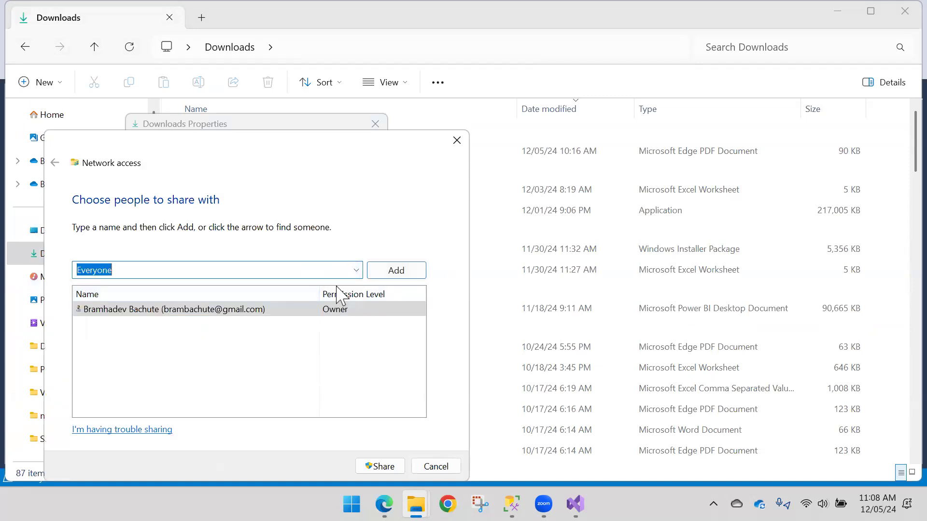
left_click(405, 271)
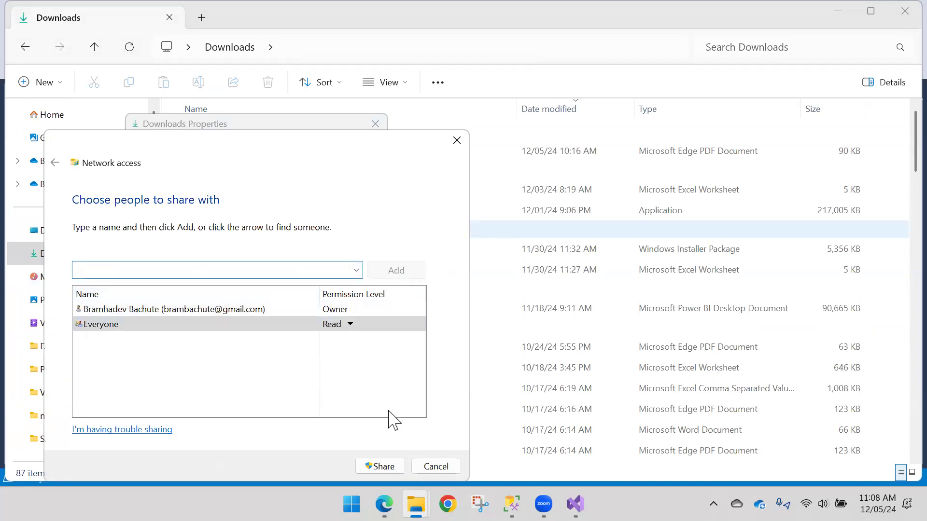
left_click(381, 467)
left_click(450, 466)
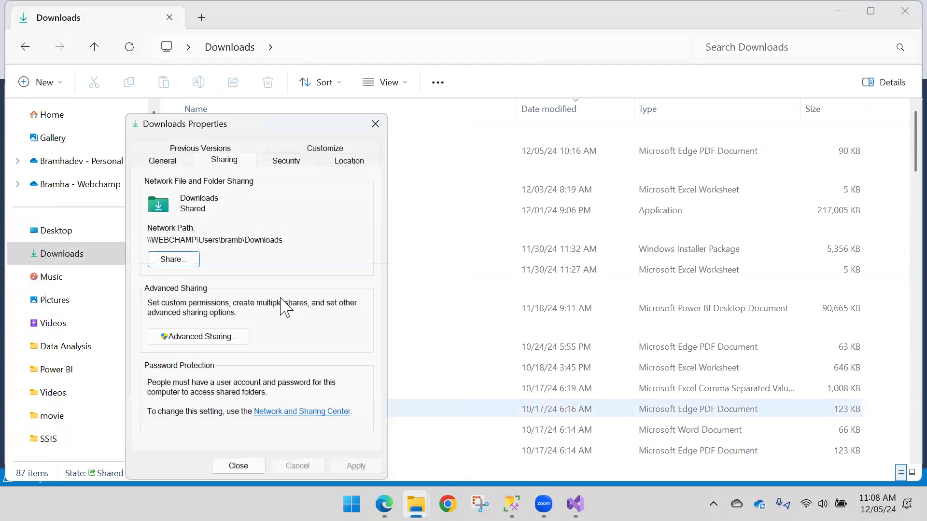
left_click(241, 467)
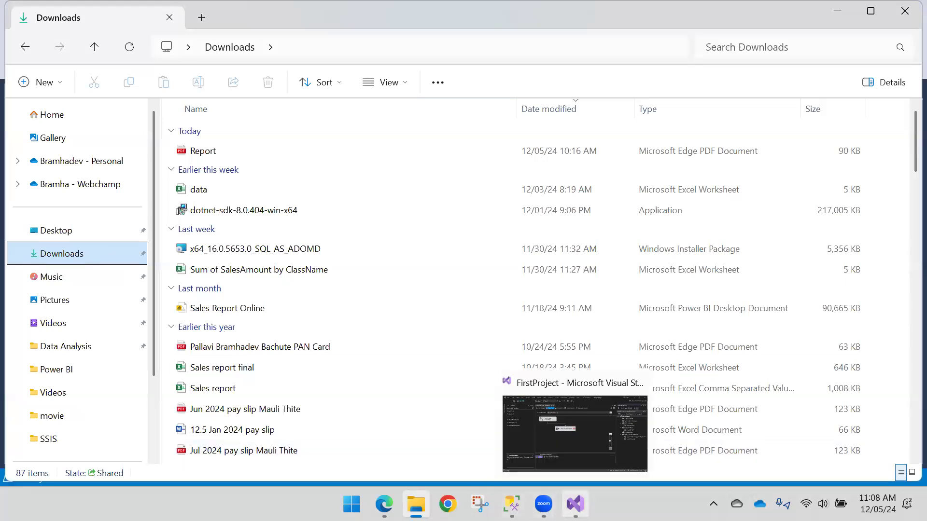
Step: Reopen the Downloads folder's sharing settings, share it again with Everyone, and copy its network link
left_click(575, 504)
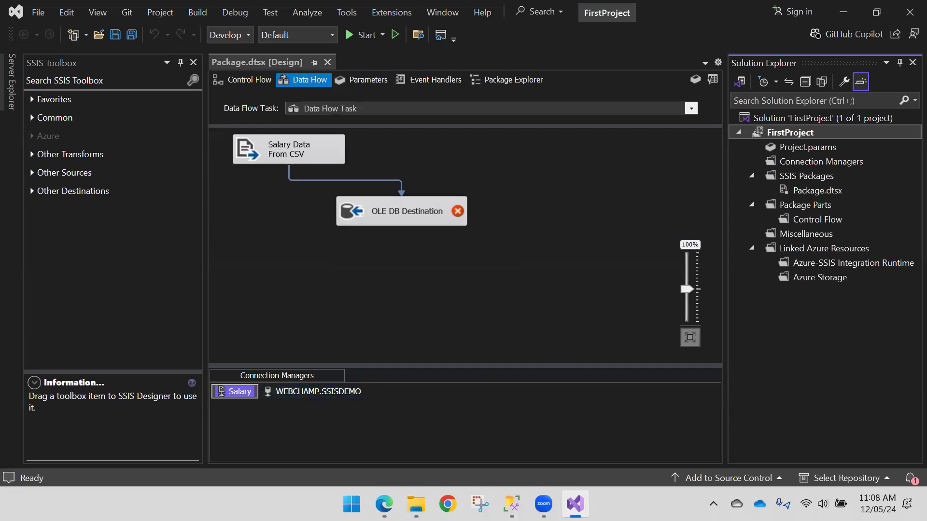
mouse_move(385, 504)
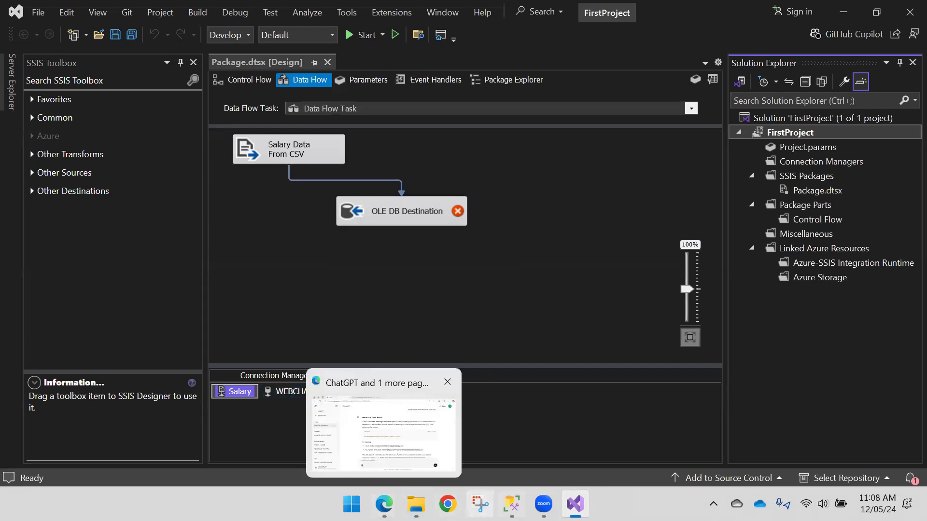
left_click(415, 504)
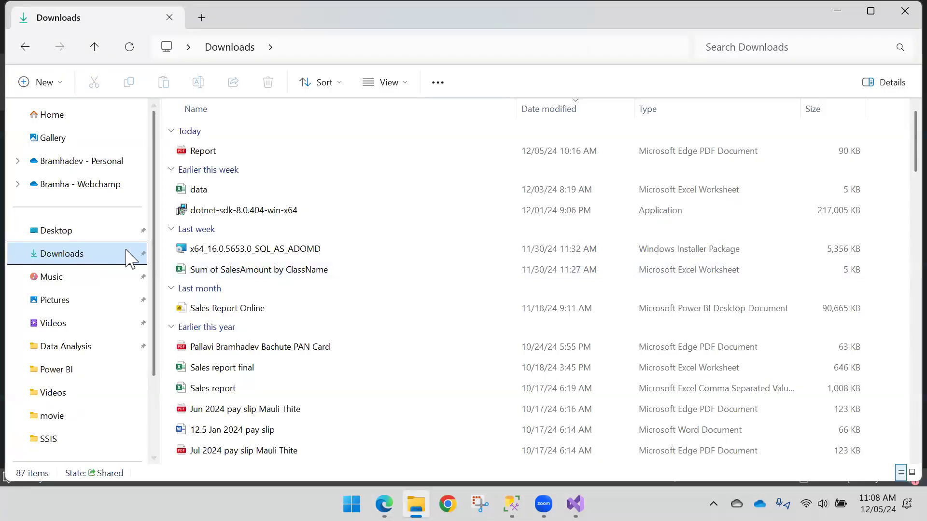
right_click(129, 255)
left_click(213, 341)
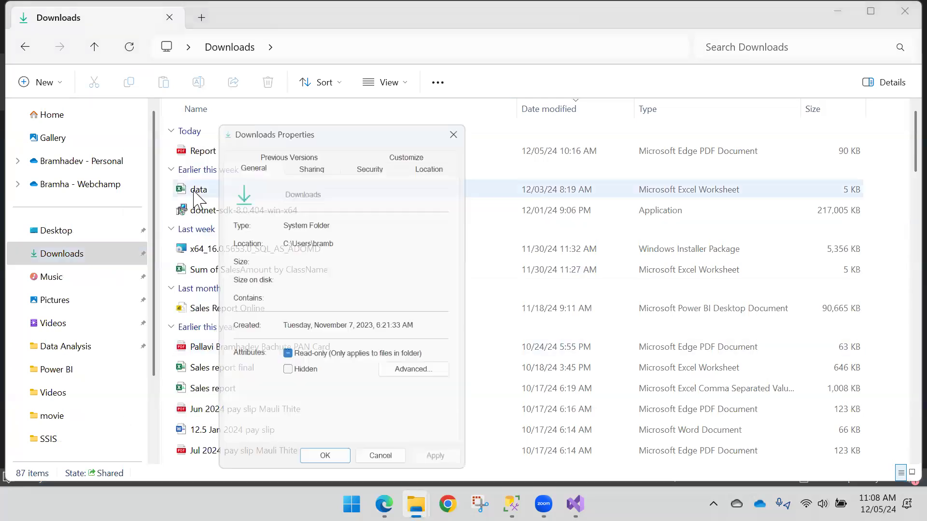
left_click(307, 160)
left_click(263, 259)
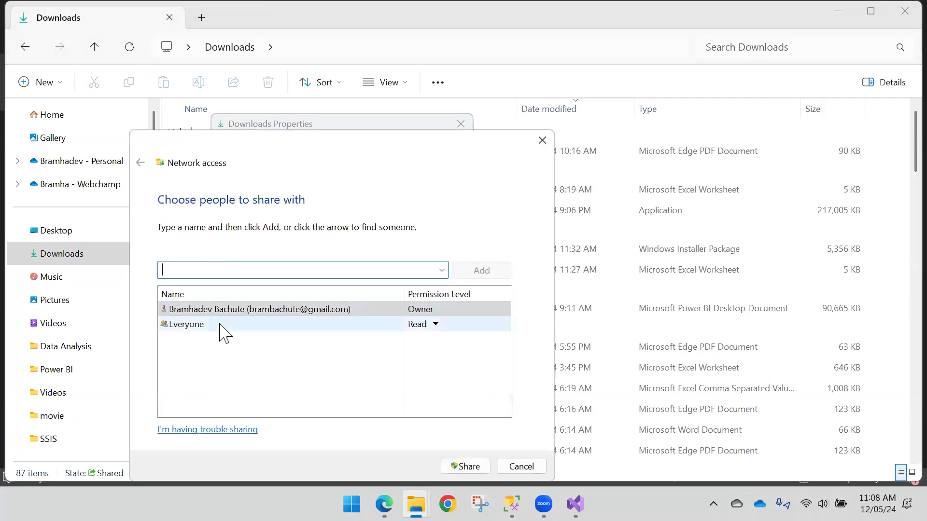
left_click(465, 467)
right_click(251, 301)
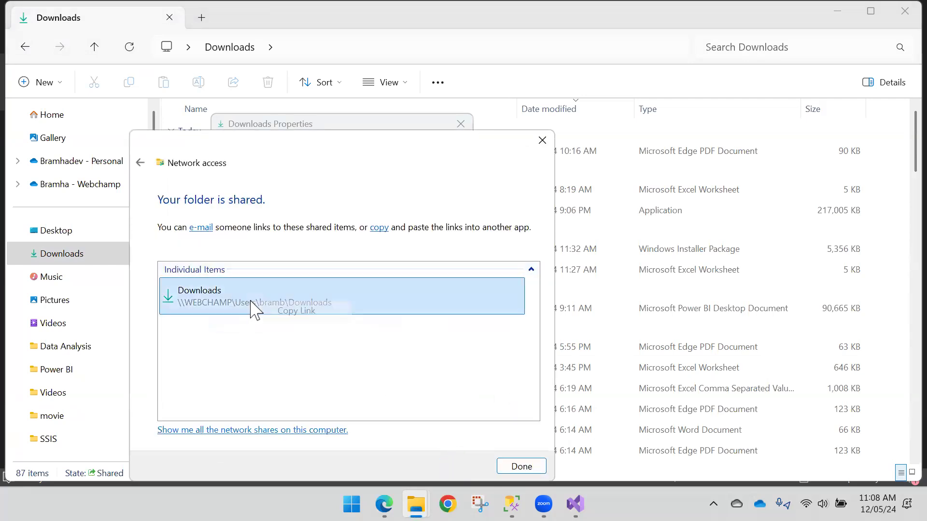
left_click(296, 313)
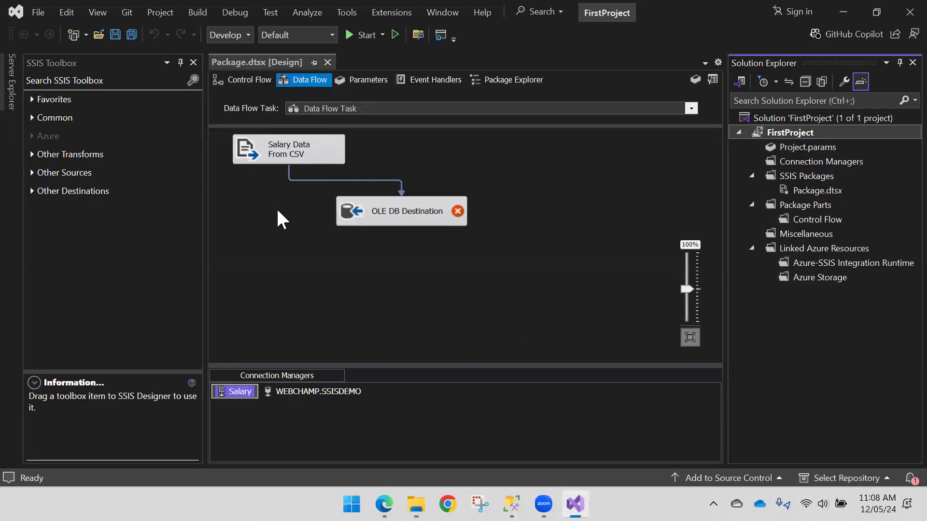
left_click(244, 392)
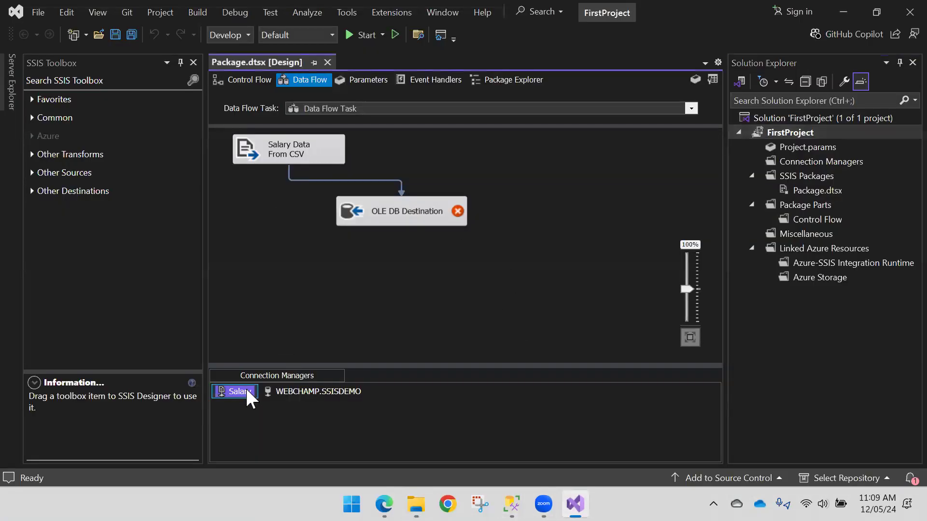
right_click(249, 396)
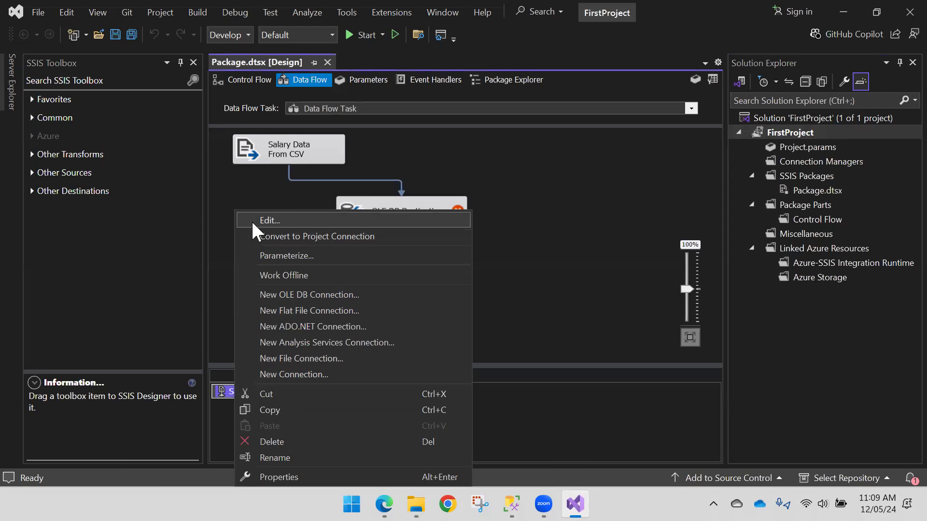
left_click(519, 206)
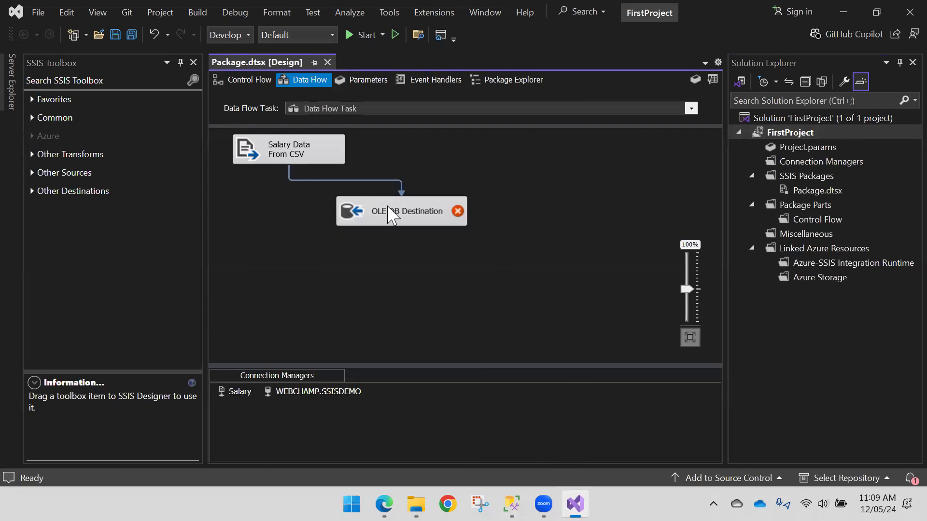
left_click(512, 504)
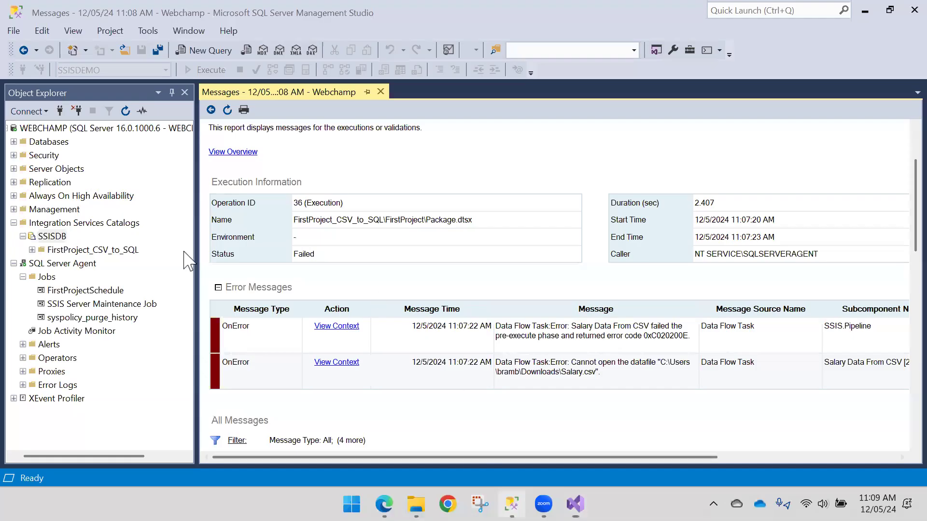
left_click(15, 259)
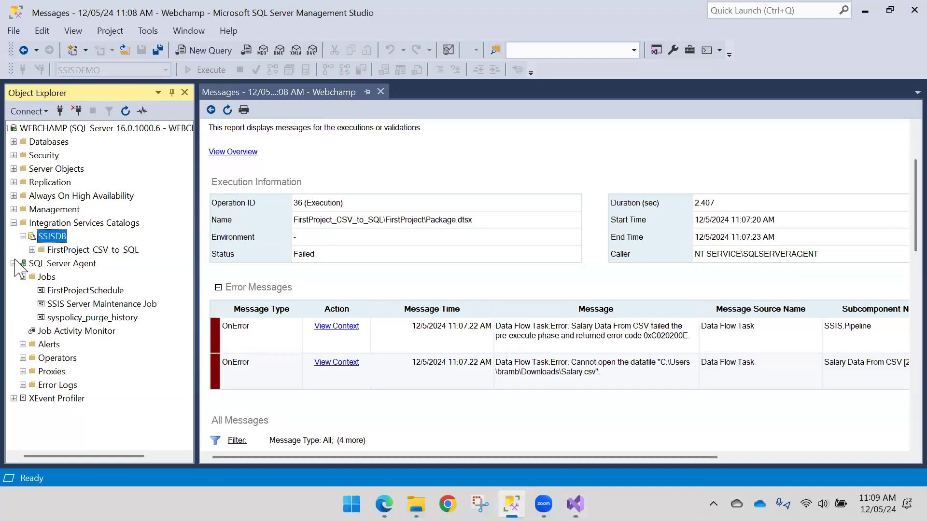
left_click(576, 504)
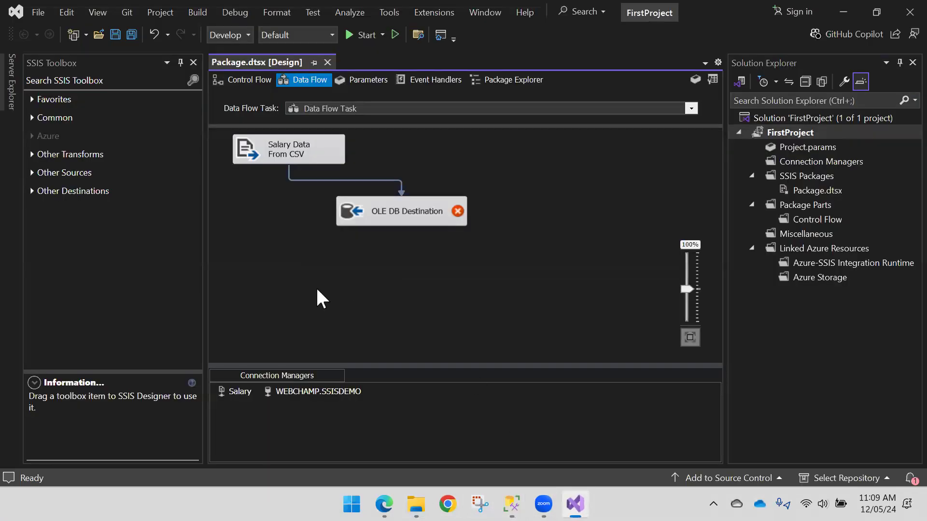
Step: Edit the Salary flat file connection in Visual Studio, replacing the local folder in its file name with the copied network link
left_click(240, 392)
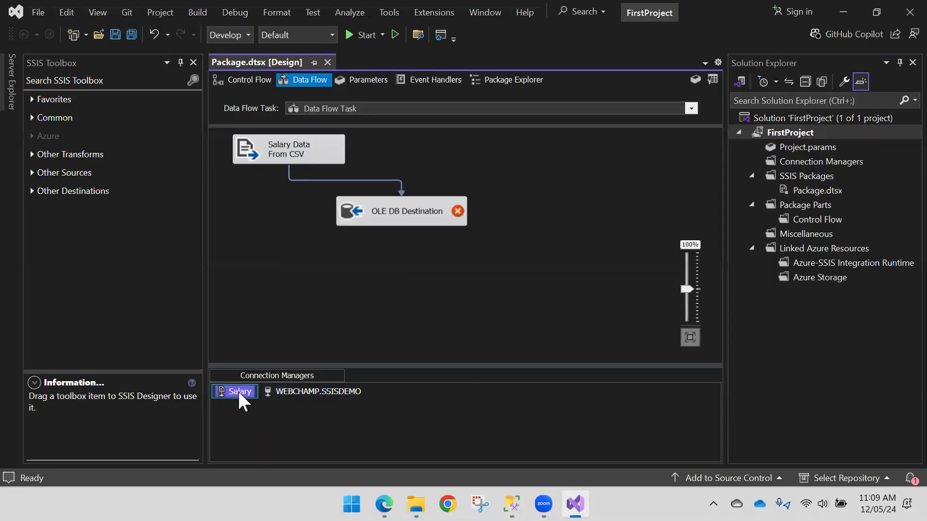
right_click(240, 392)
left_click(281, 218)
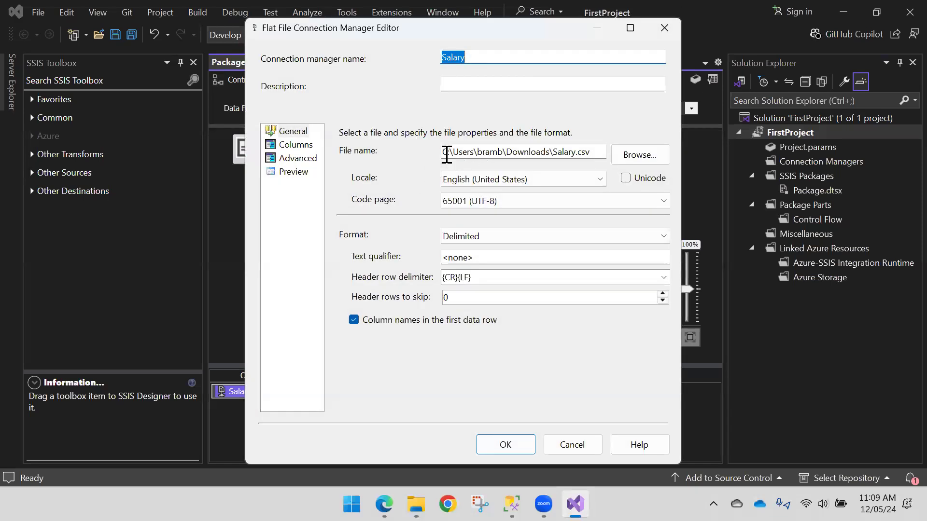
left_click_drag(550, 154, 406, 153)
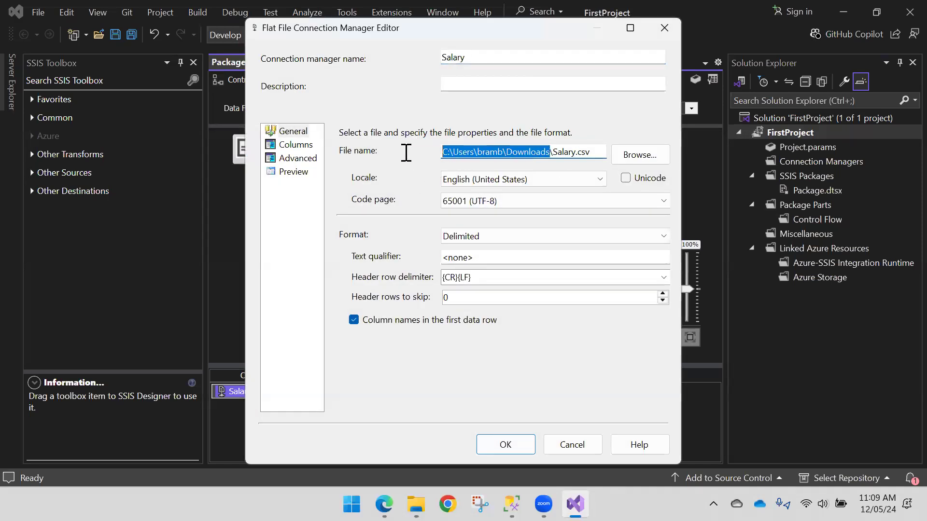
key("ctrl+v")
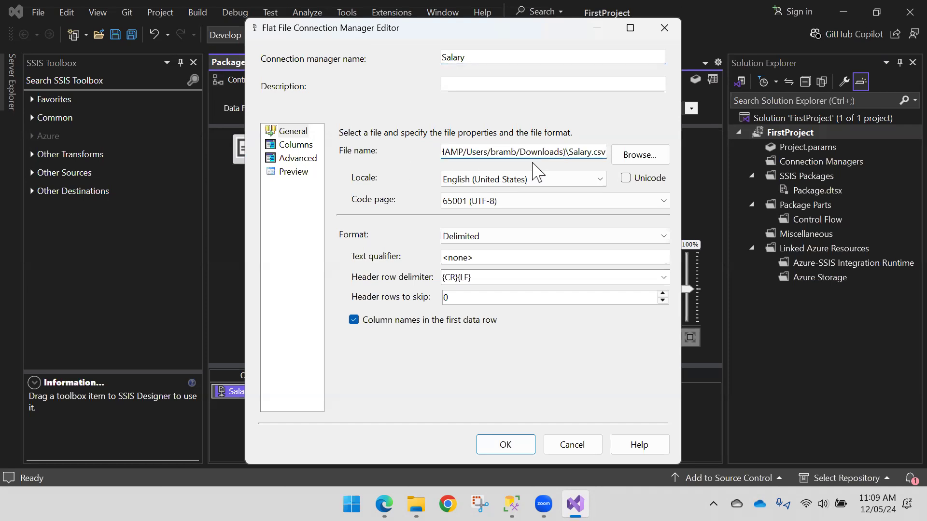
Step: Clean up the pasted link into a plain \\WEBCHAMP network path with backslashes only, ending in Downloads\Salary.csv
key("BackSpace")
key("ctrl+Left")
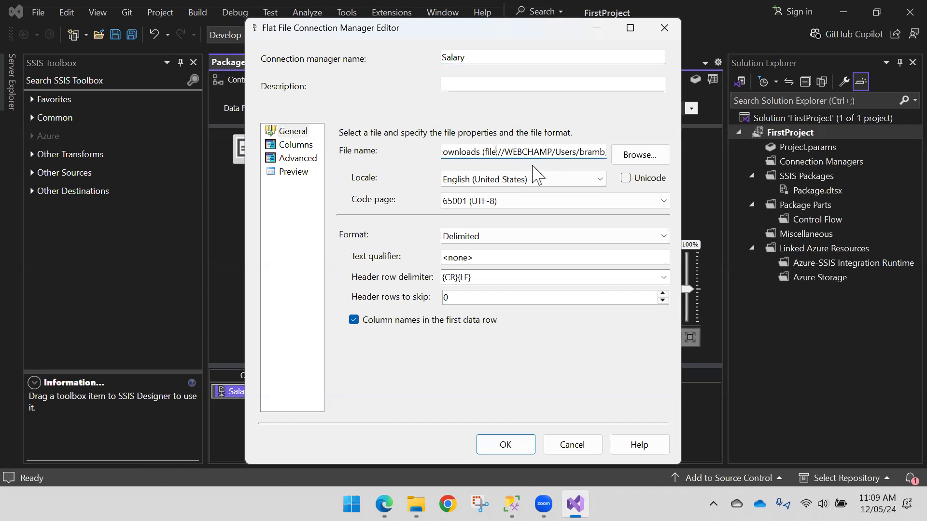
key("shift+Left")
key("shift+Left")
key("shift+Left")
key("shift+Left")
key("shift+Left")
key("shift+Left")
key("shift+Left")
key("shift+Left")
key("shift+Left")
key("shift+Left")
key("shift+Left")
key("shift+Left")
key("shift+Left")
key("shift+Left")
key("shift+Left")
key("shift+Left")
key("BackSpace")
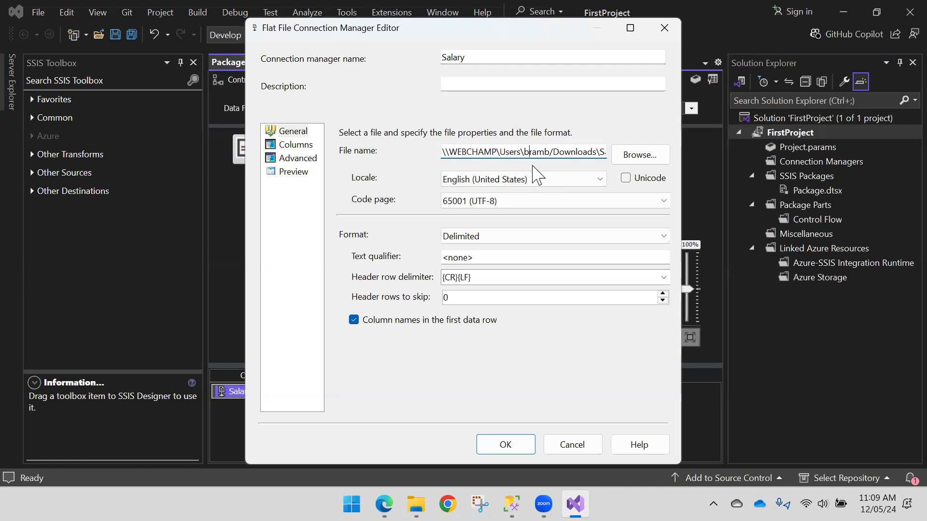
type("\\")
key("Right")
key("Right")
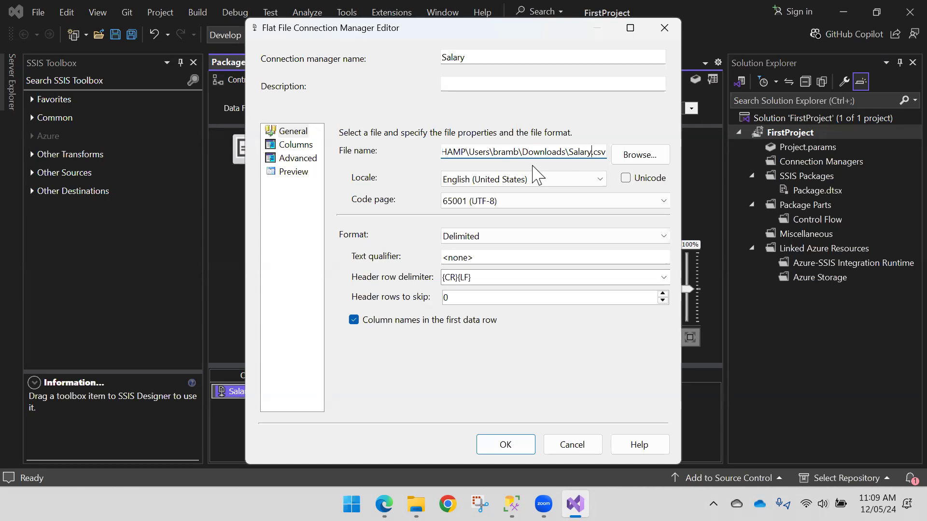
Step: Set the Salary connection's code page to 1252 (ANSI - Latin I) with Unicode off, and save the connection settings
left_click(539, 200)
scroll(555, 169, "up", 2)
scroll(562, 169, "up", 15)
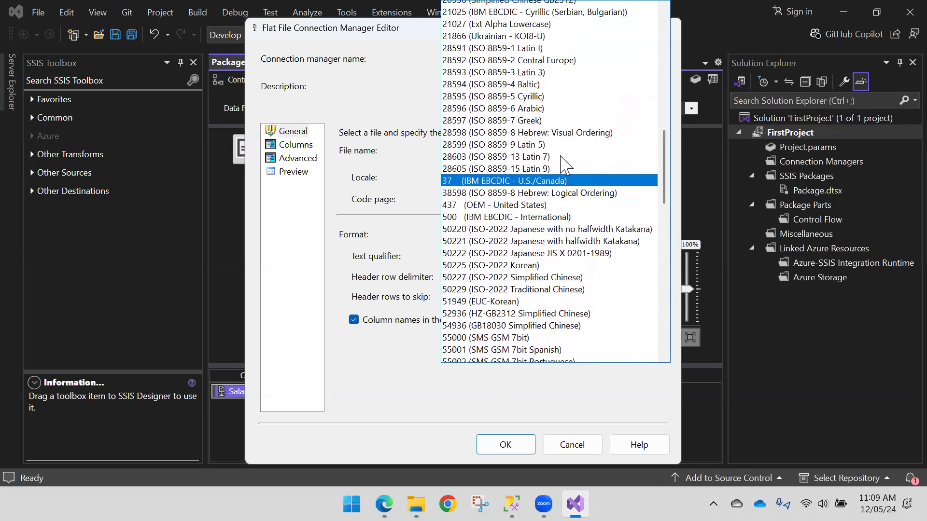
scroll(566, 166, "up", 15)
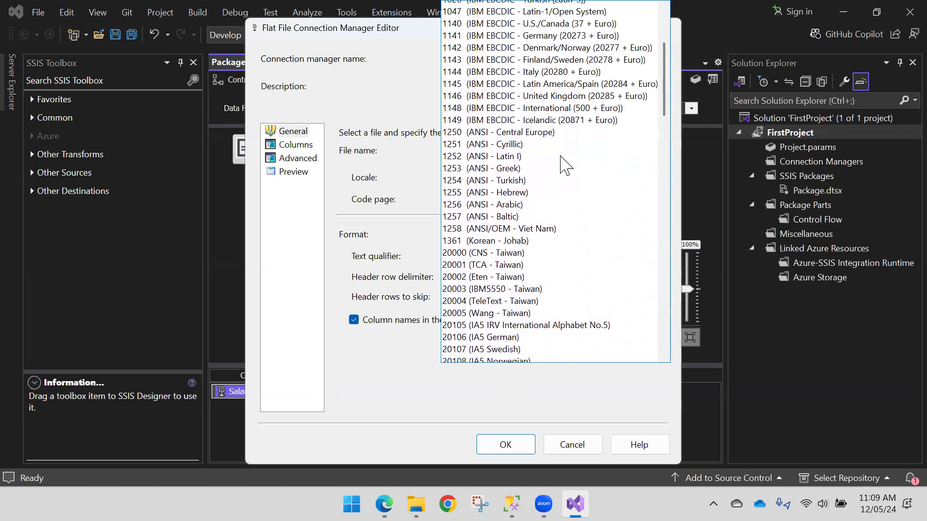
scroll(566, 166, "down", 4)
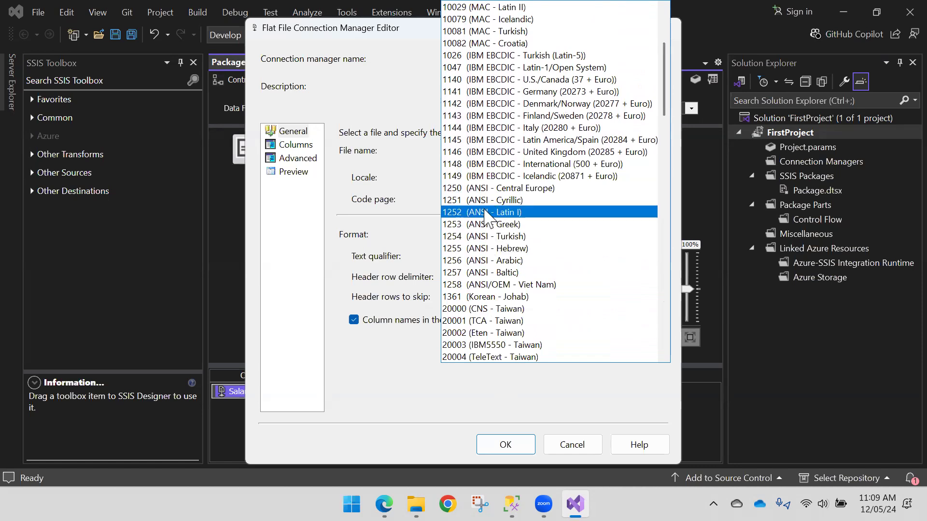
left_click(488, 212)
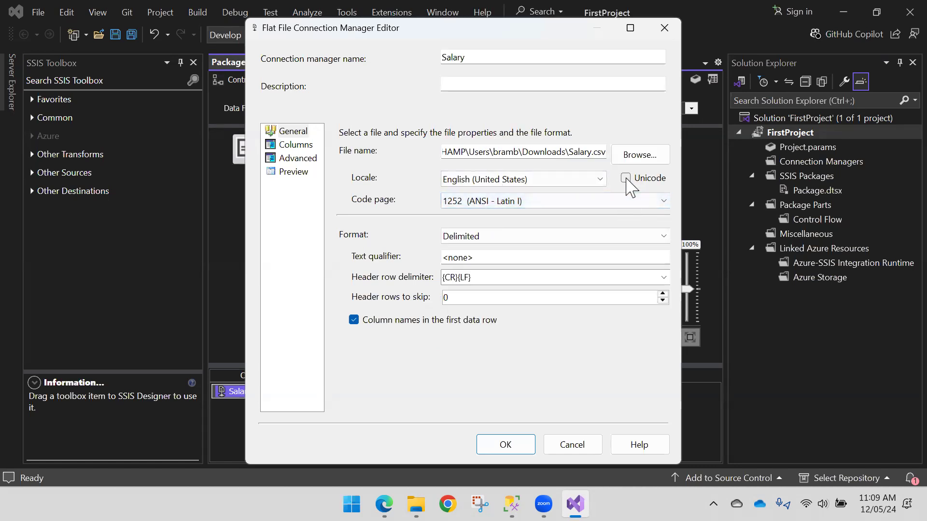
left_click(625, 178)
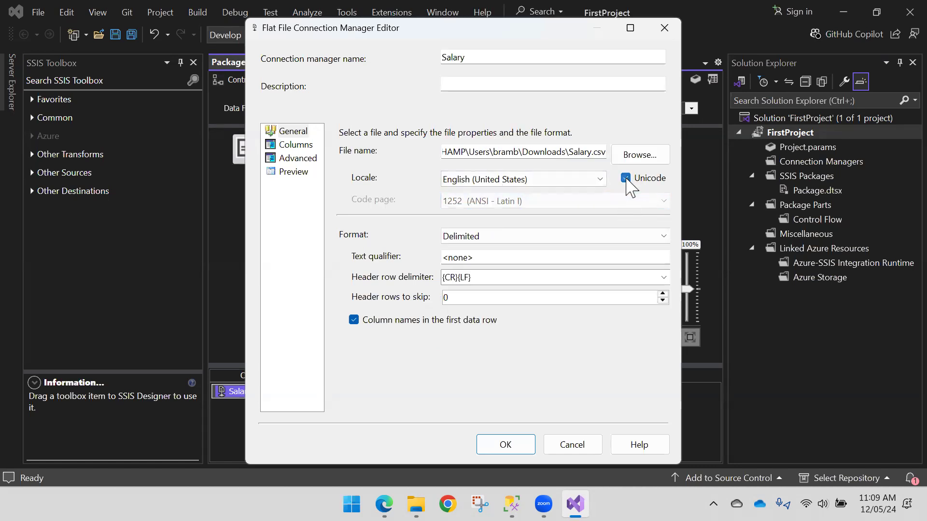
left_click(626, 179)
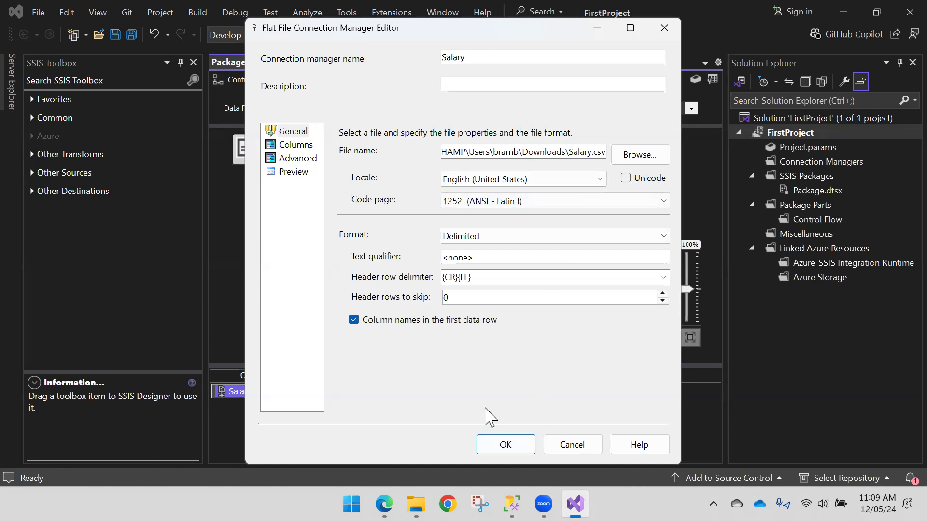
left_click(507, 454)
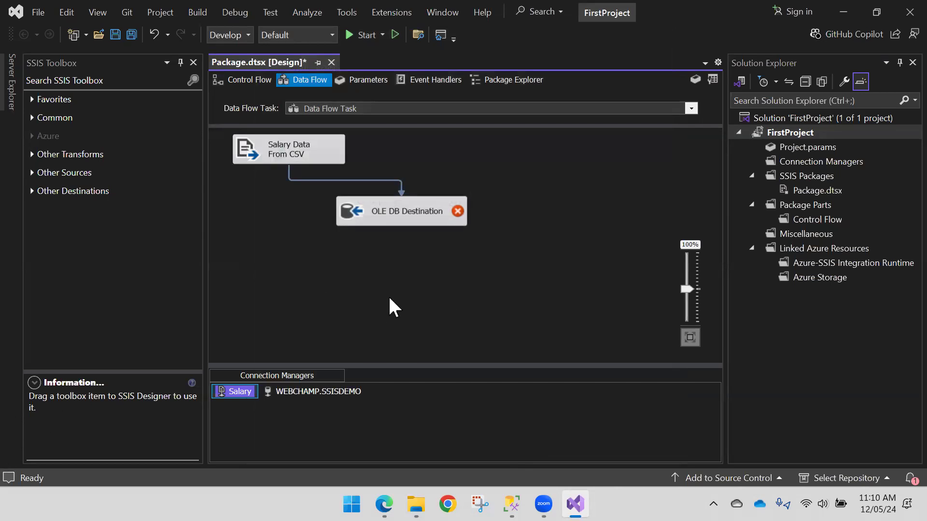
Step: Switch to SQL Server Management Studio, close the execution messages report, and collapse the SSISDB catalog and Jobs nodes
right_click(759, 131)
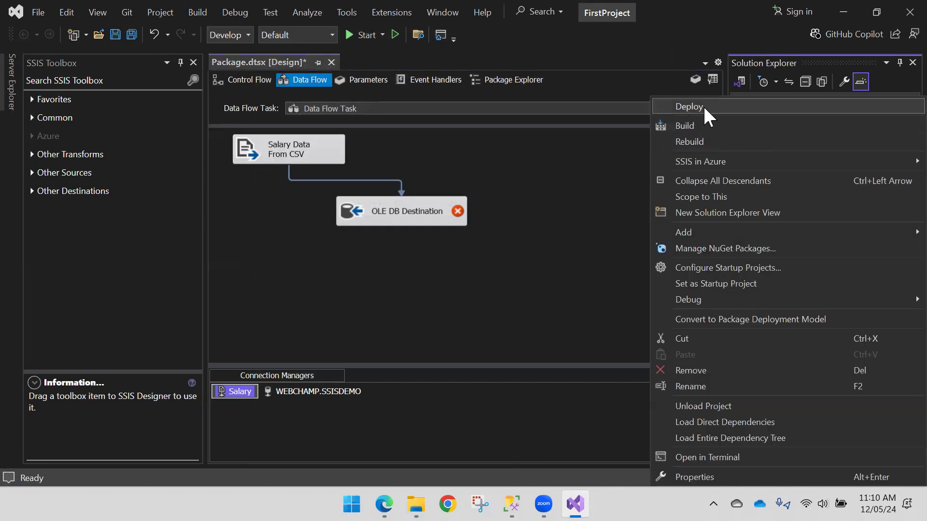
left_click(512, 504)
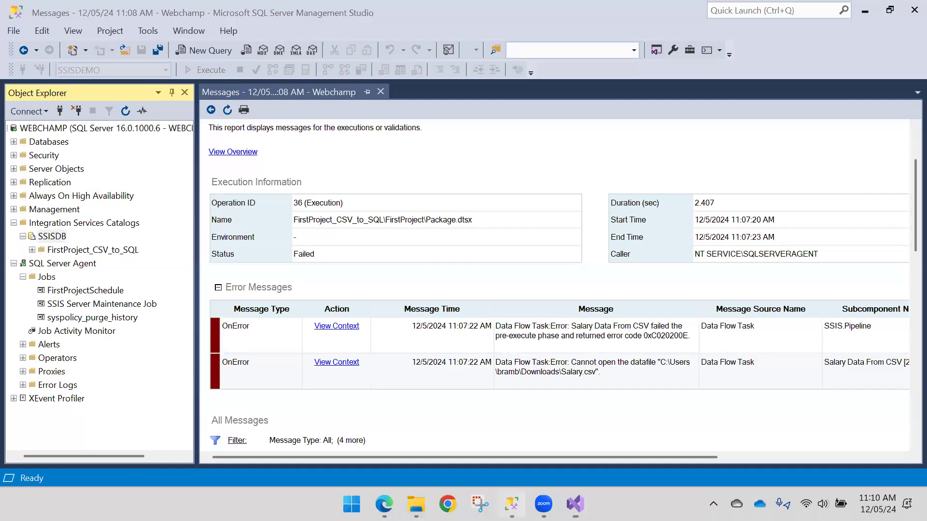
left_click(380, 92)
left_click(23, 236)
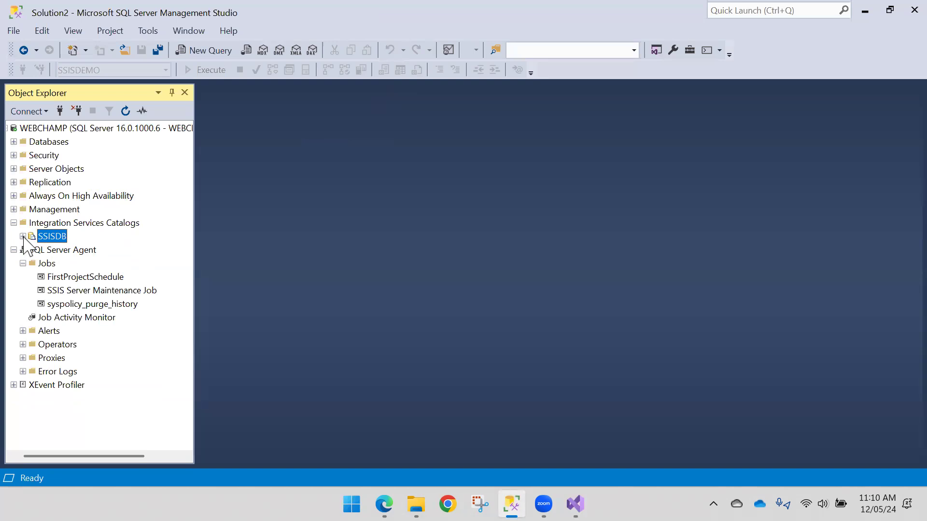
left_click(23, 264)
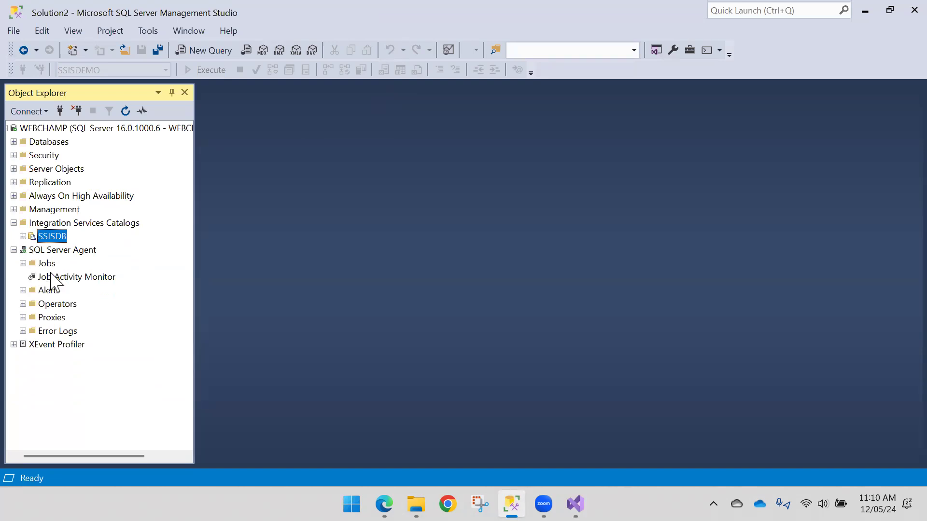
Step: Query the top 1000 rows of the dbo.Salary table in the SSISDEMO database
left_click(13, 141)
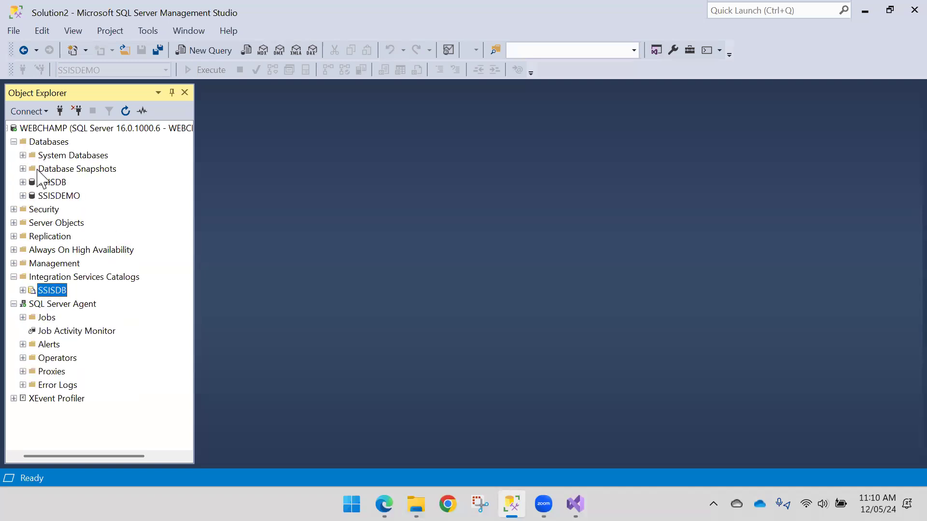
left_click(23, 195)
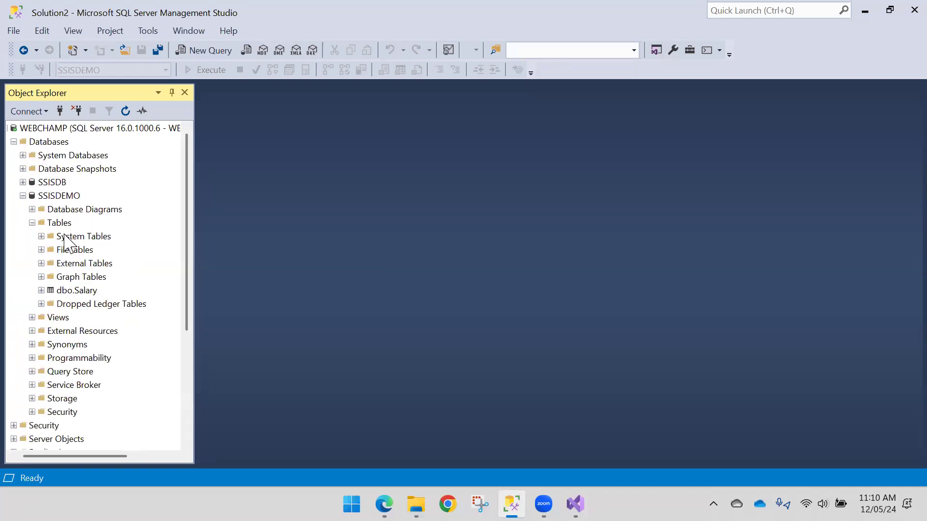
left_click(73, 290)
right_click(73, 290)
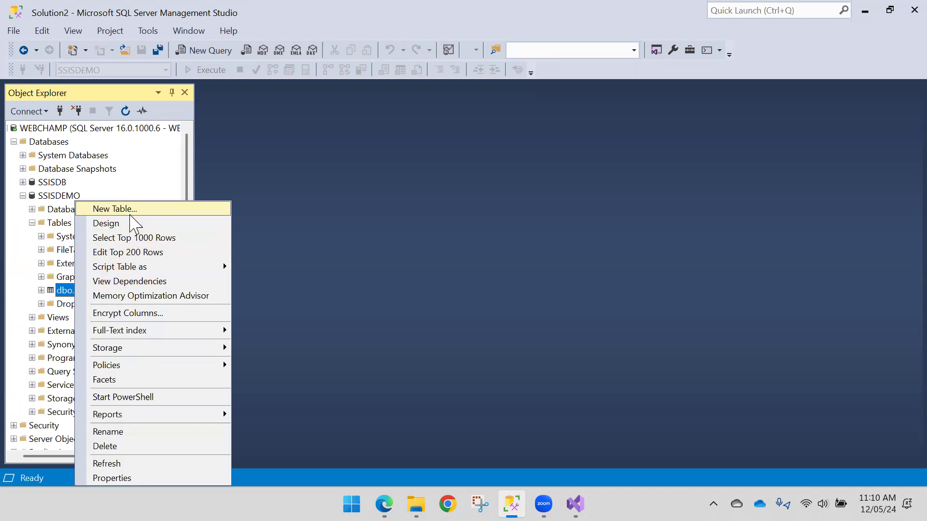
left_click(139, 237)
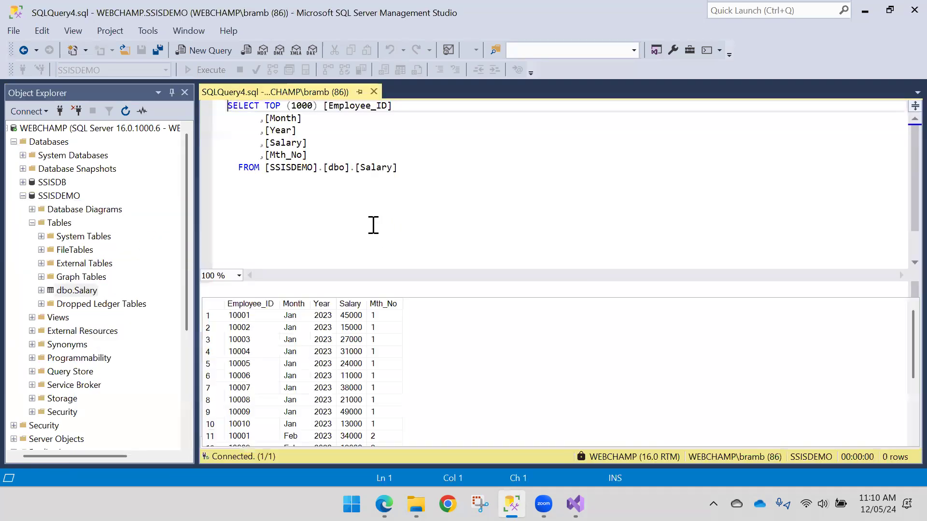
key("ctrl+a")
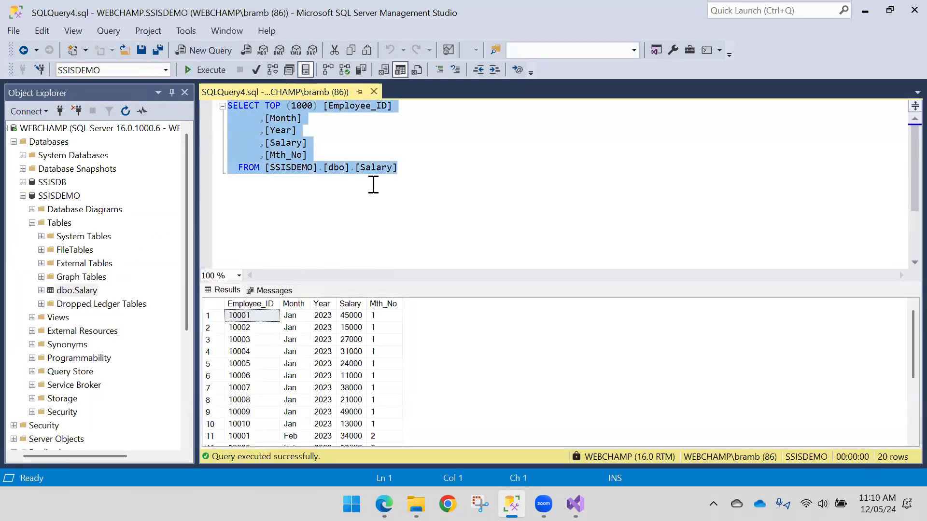
Step: Add the statement TRUNCATE [dbo].[Salary] below the SELECT query and try to run it on its own
left_click_drag(420, 168, 319, 169)
key("ctrl+c")
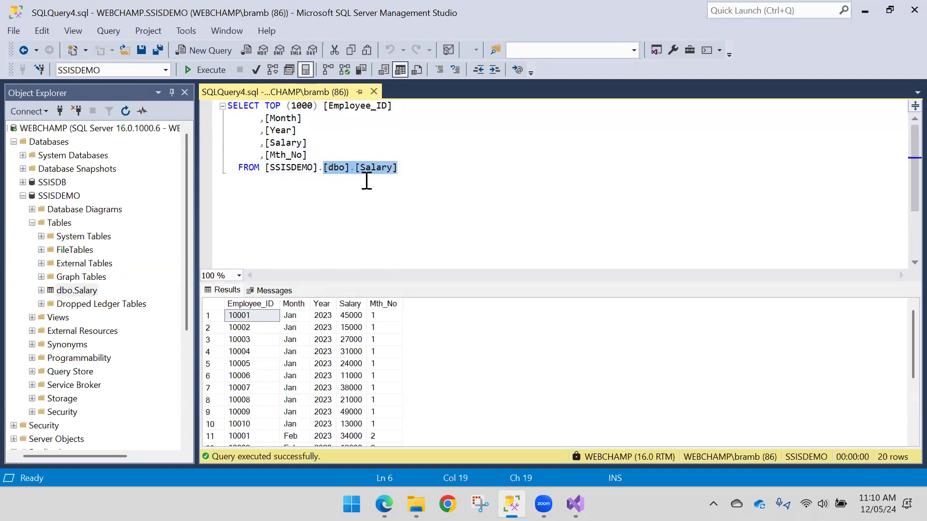
key("End")
key("Return")
key("Return")
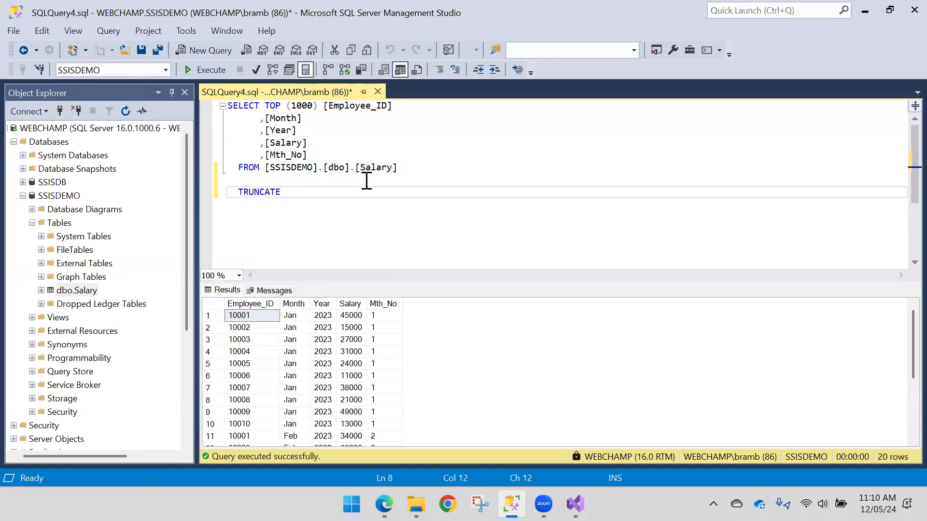
type("TRUNCATE")
key("ctrl+v")
left_click_drag(371, 182, 196, 195)
left_click_drag(402, 187, 244, 192)
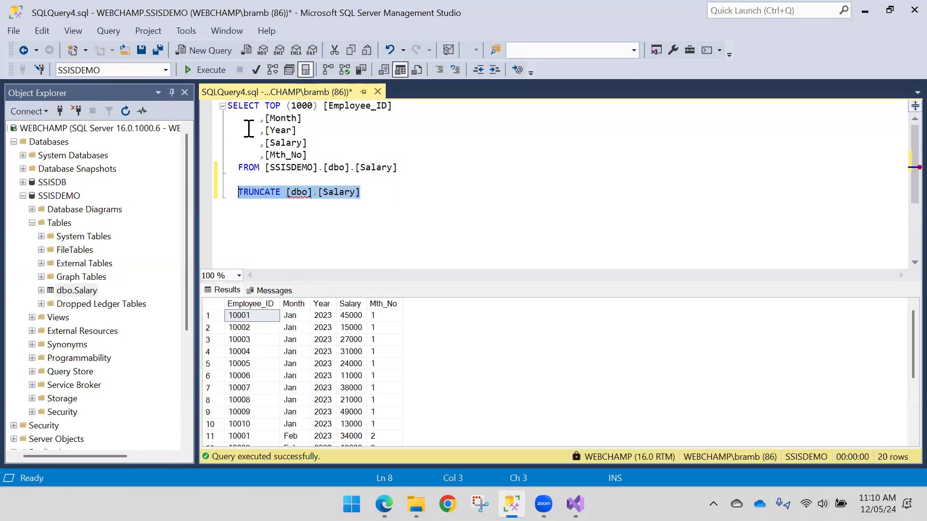
left_click(203, 70)
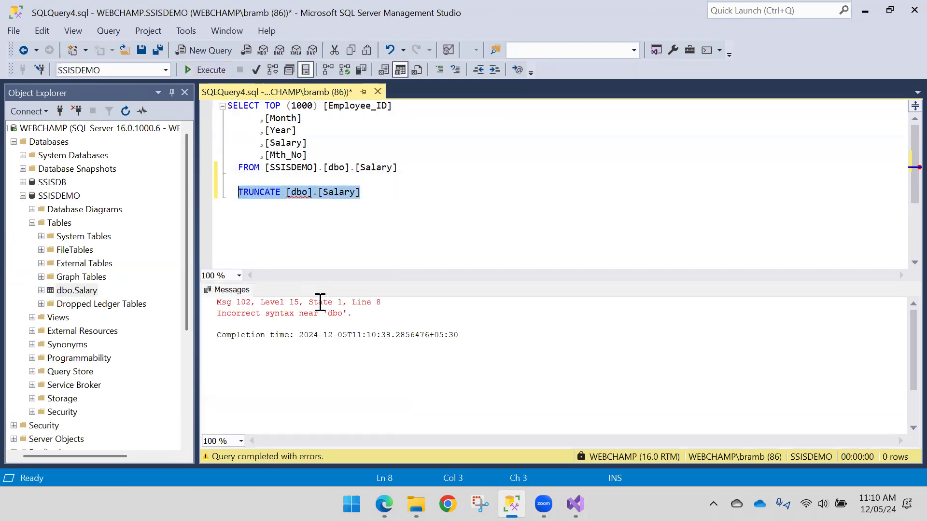
Step: Correct the statement to TRUNCATE TABLE [dbo].[Salary], run it, and rerun the SELECT query to check the table
left_click(288, 193)
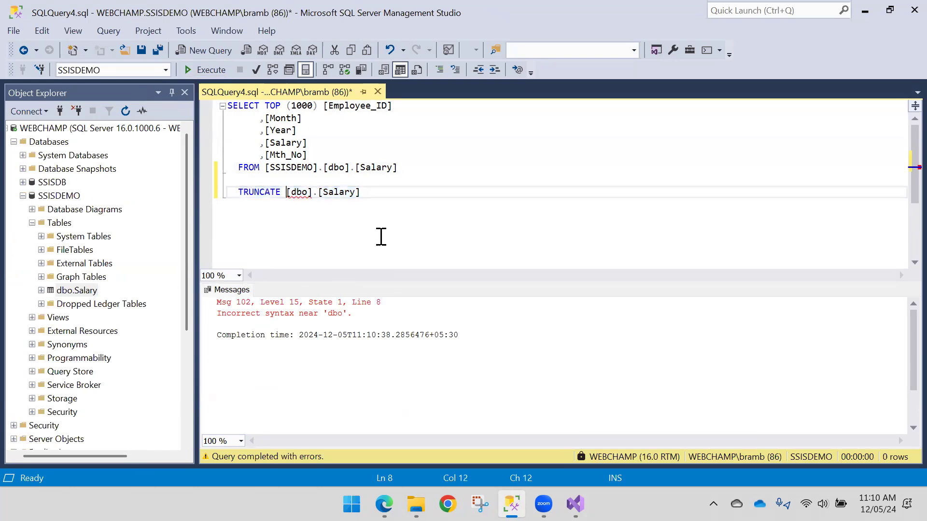
type("TABLE")
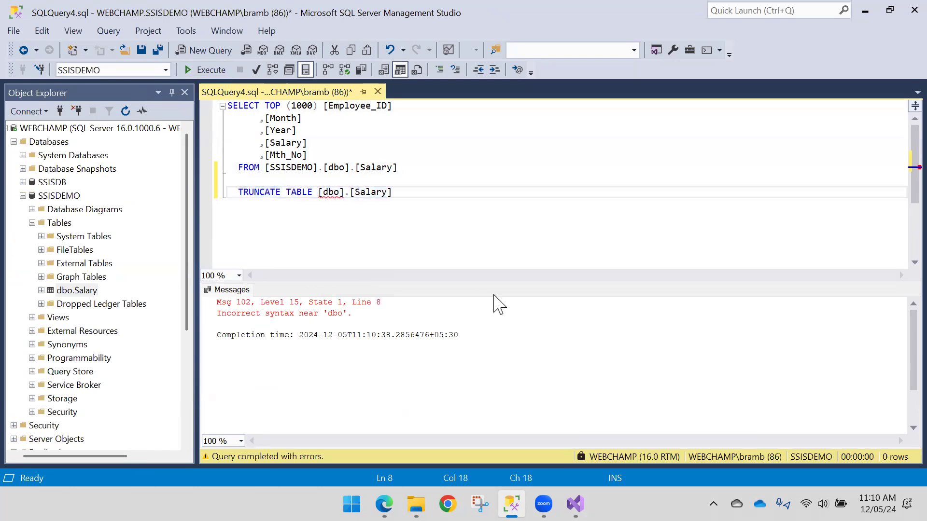
left_click_drag(405, 196, 212, 193)
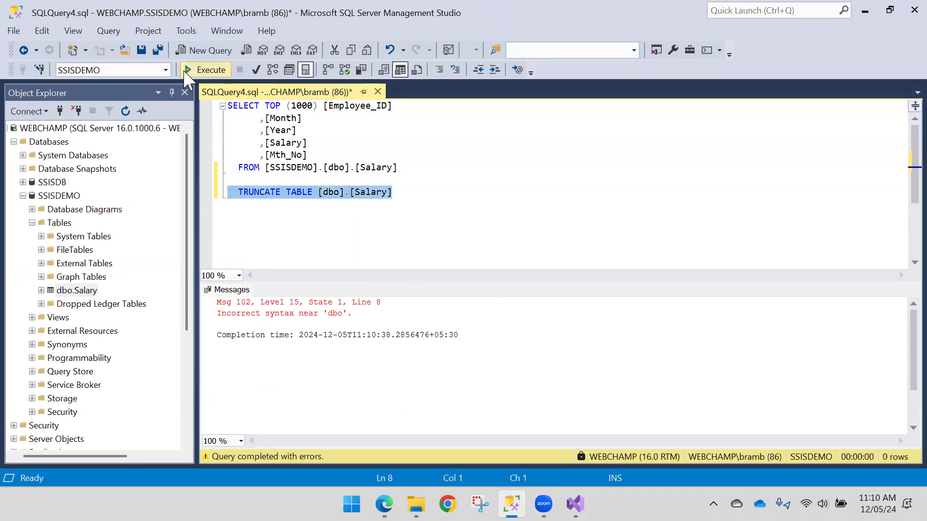
left_click(203, 70)
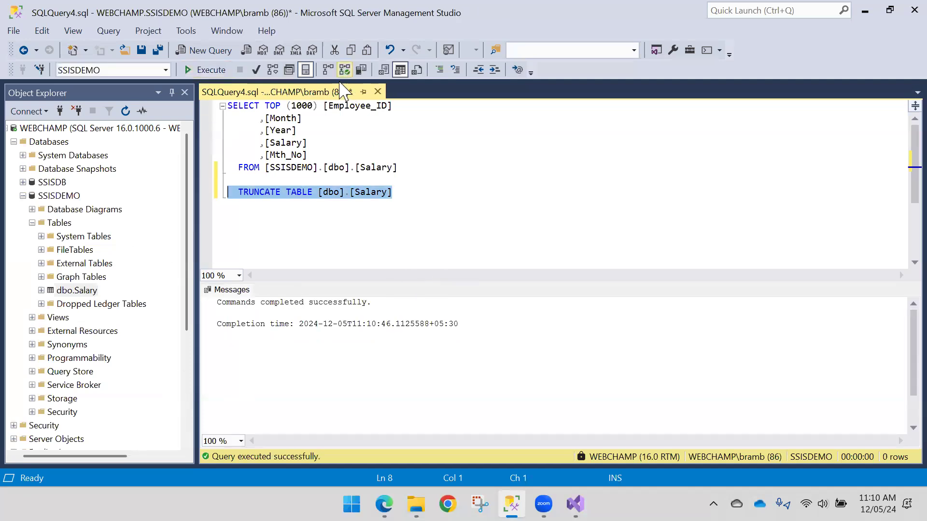
left_click_drag(441, 167, 223, 104)
left_click(198, 71)
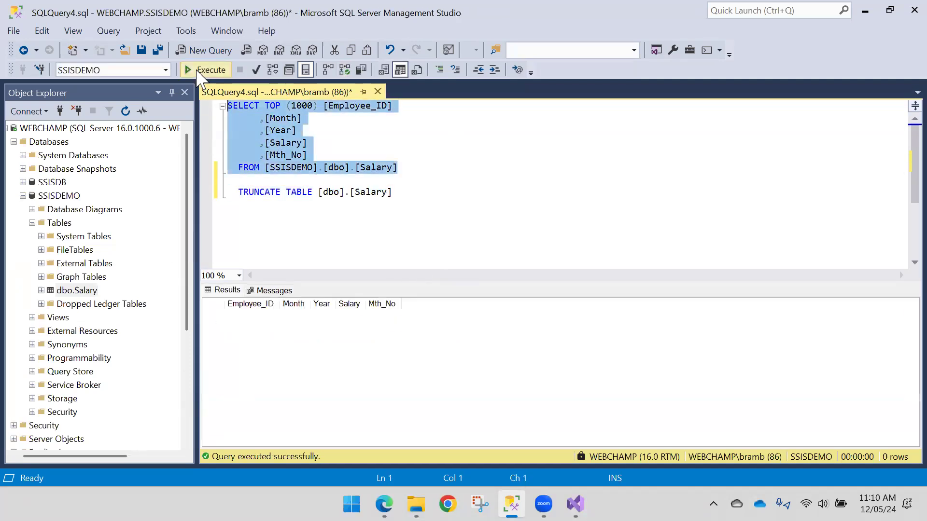
Step: Set the FirstProject schedule of the FirstProjectSchedule agent job to occur daily at 11:12:00 AM, and save the job
left_click(23, 196)
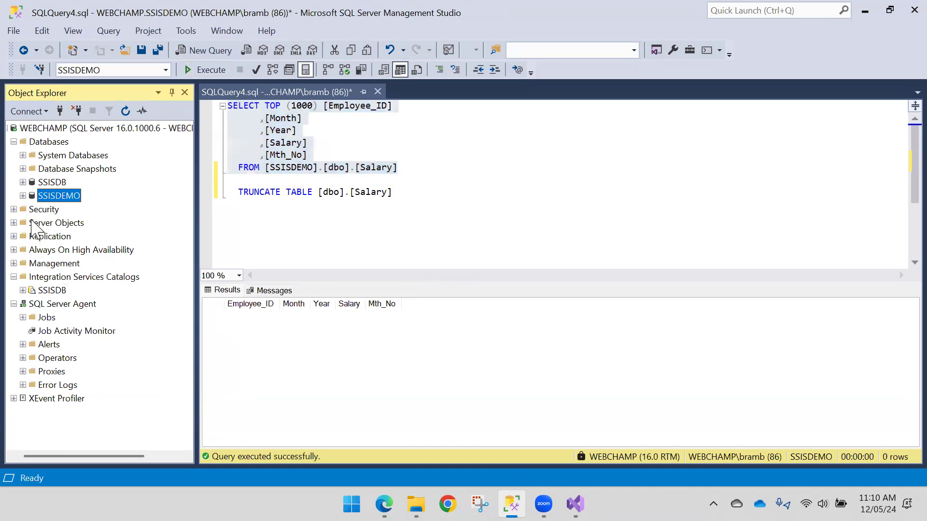
left_click(23, 318)
double_click(68, 332)
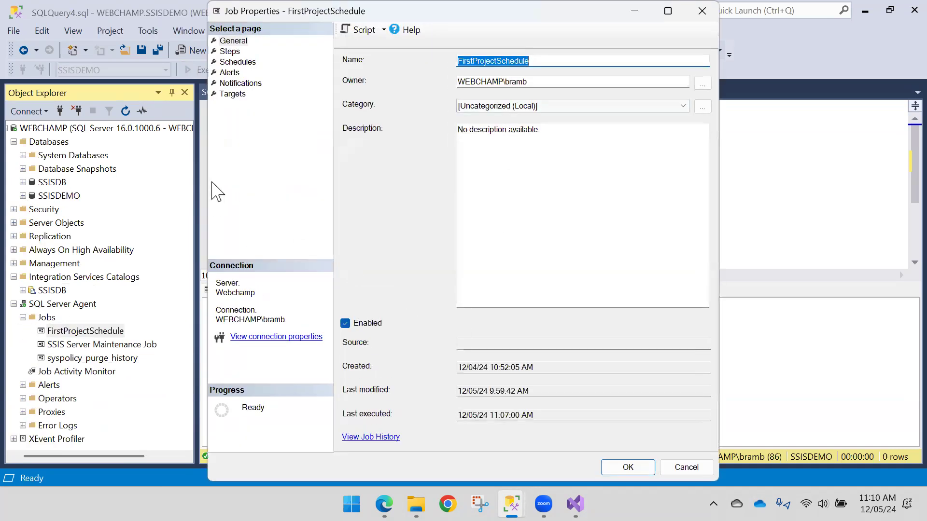
left_click(236, 62)
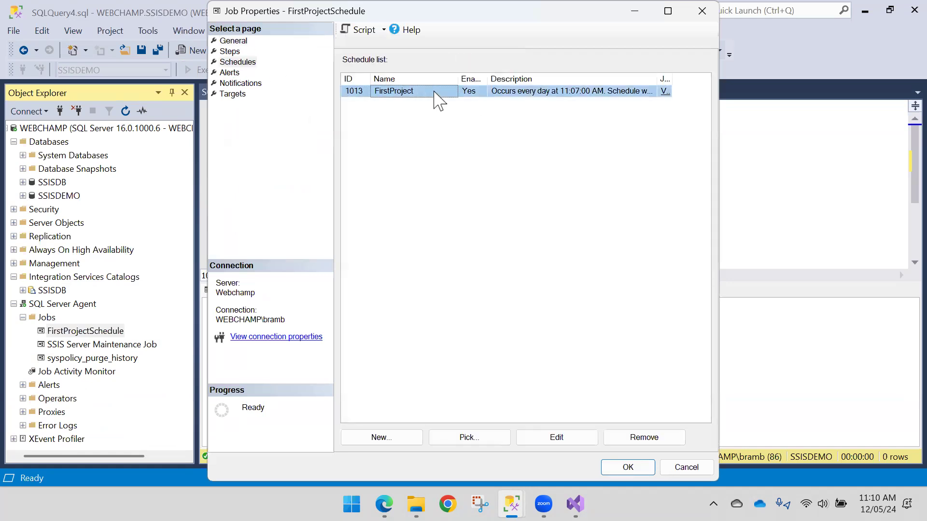
double_click(437, 92)
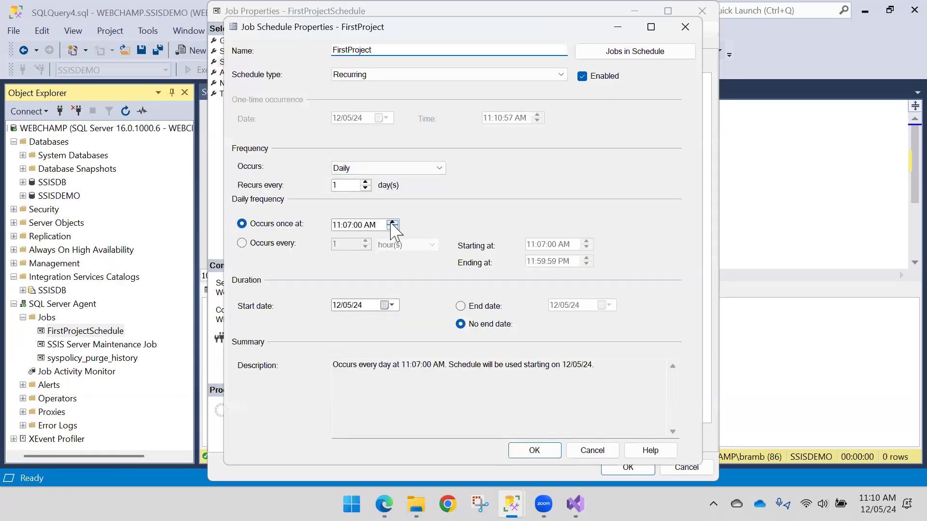
double_click(392, 223)
left_click(393, 227)
left_click(392, 227)
left_click(392, 227)
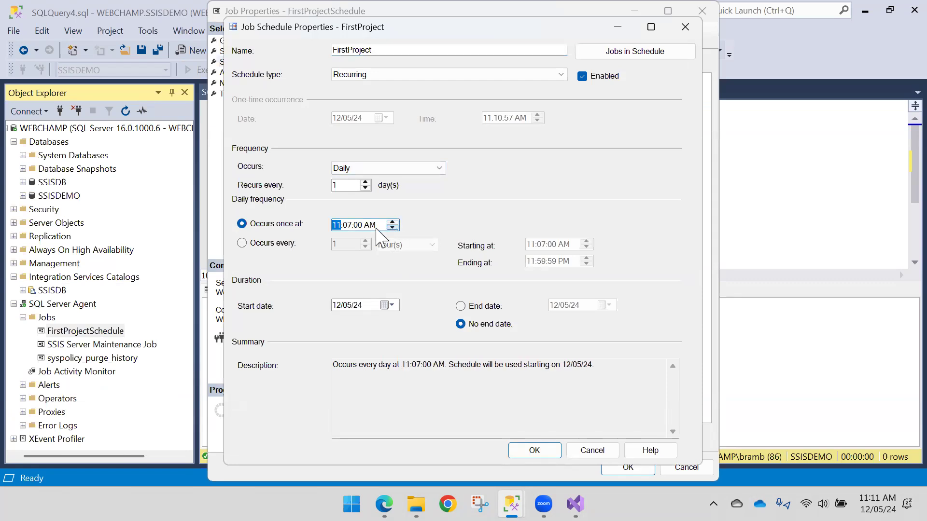
left_click(348, 226)
left_click(393, 222)
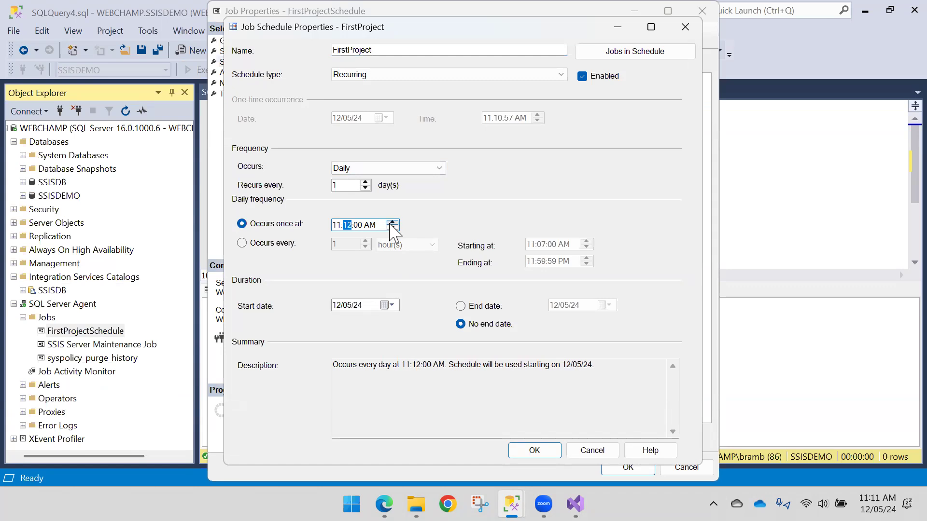
left_click(537, 451)
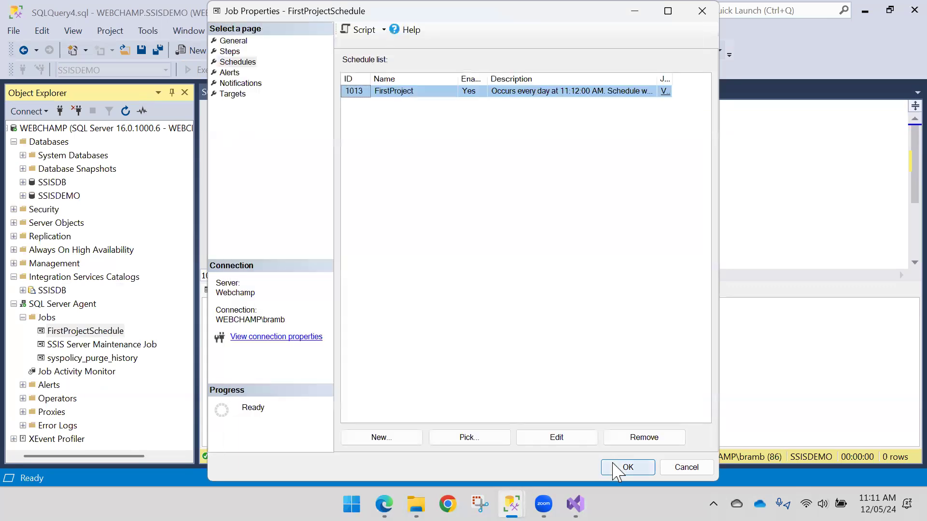
left_click(622, 468)
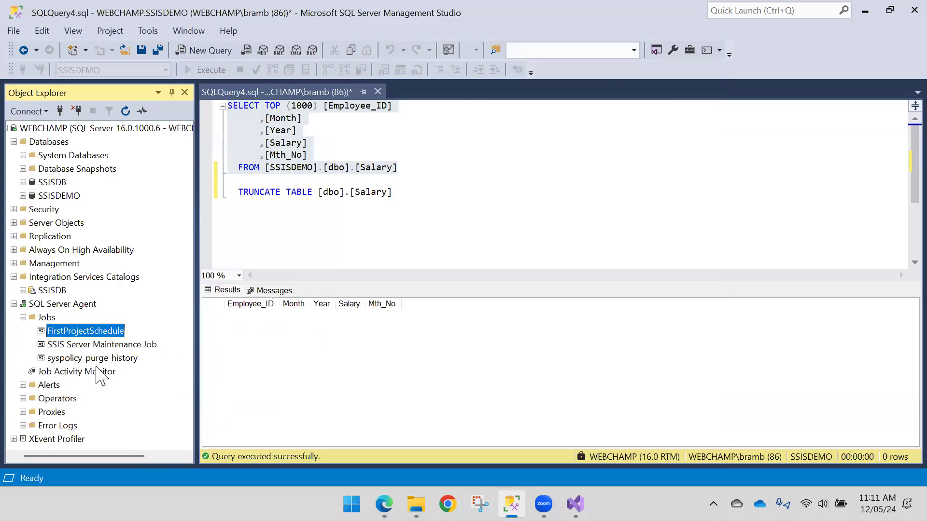
Step: Monitor the FirstProjectSchedule job in a maximized Job Activity Monitor, refreshing until its scheduled run ends, then close the monitor
left_click(95, 373)
double_click(93, 372)
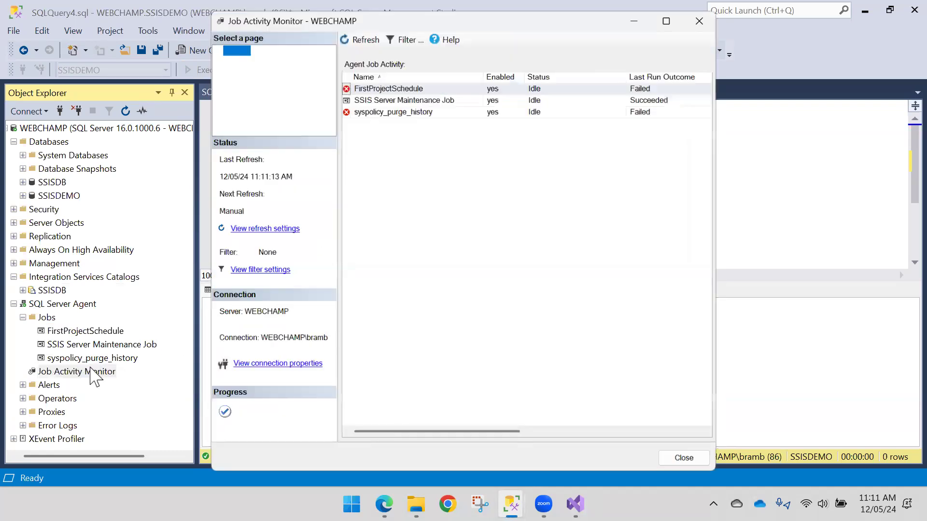
left_click(673, 13)
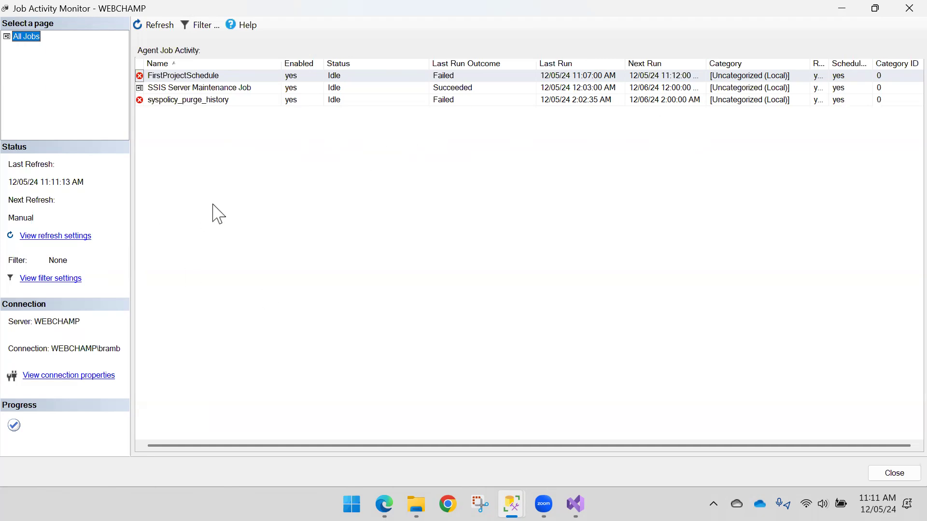
left_click(157, 23)
left_click(157, 23)
left_click(157, 23)
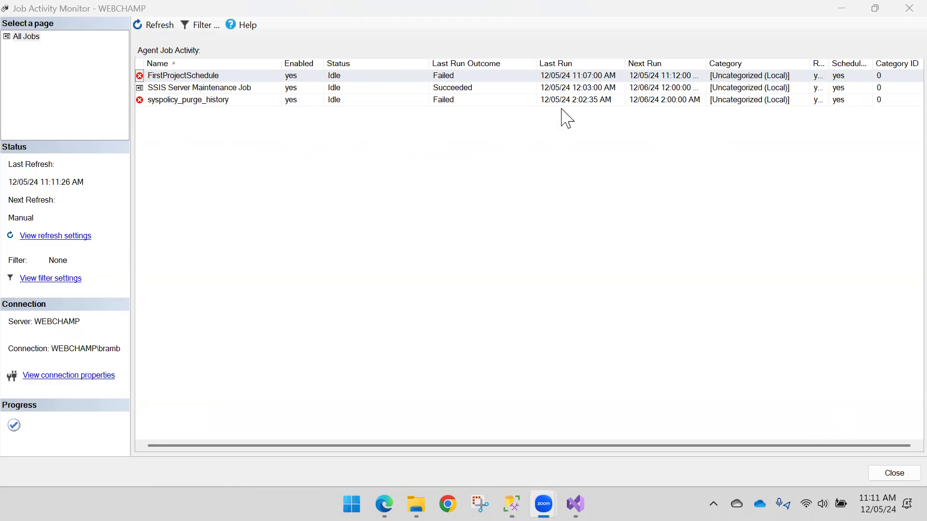
left_click(152, 29)
left_click(153, 29)
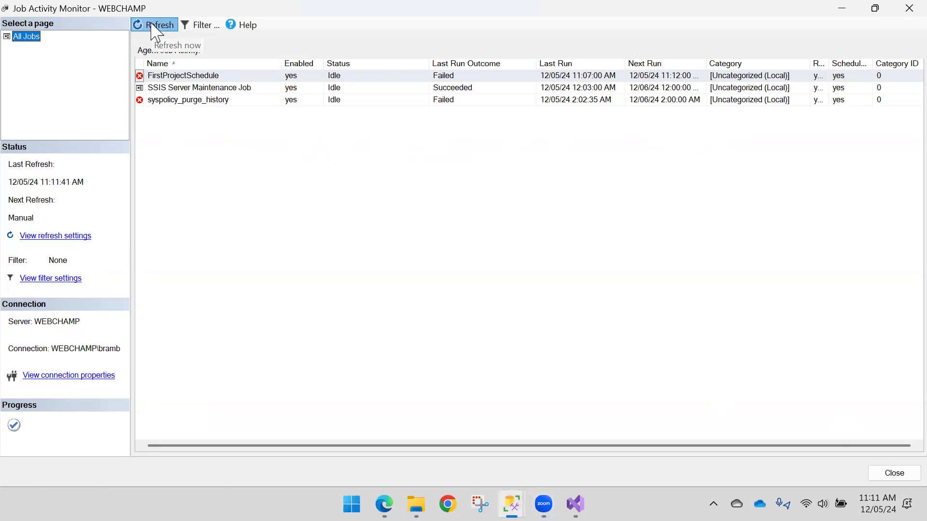
left_click(152, 25)
left_click(151, 24)
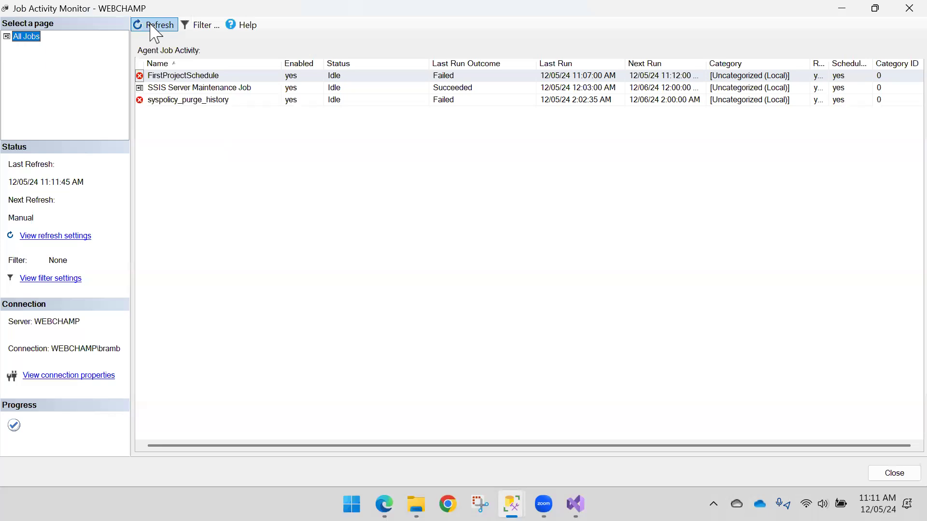
left_click(149, 26)
left_click(147, 25)
left_click(146, 25)
left_click(146, 26)
left_click(147, 27)
left_click(148, 27)
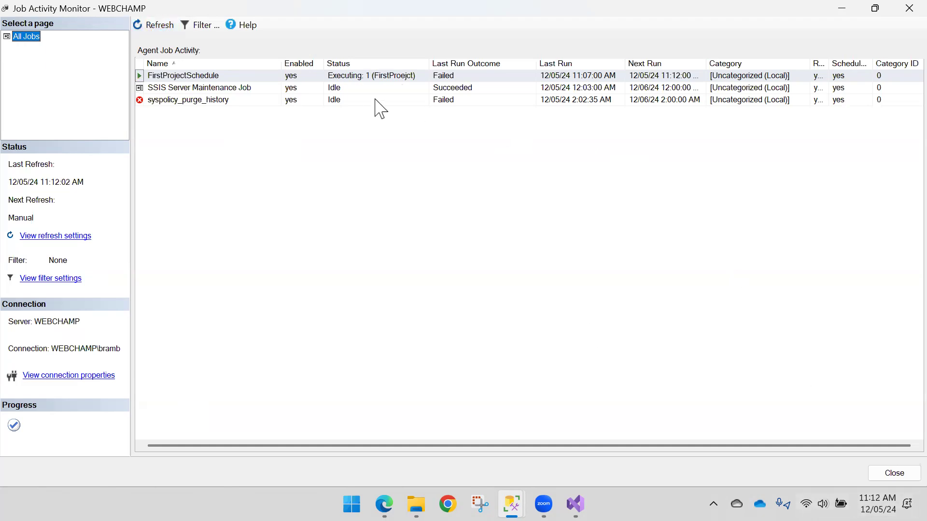
left_click(160, 29)
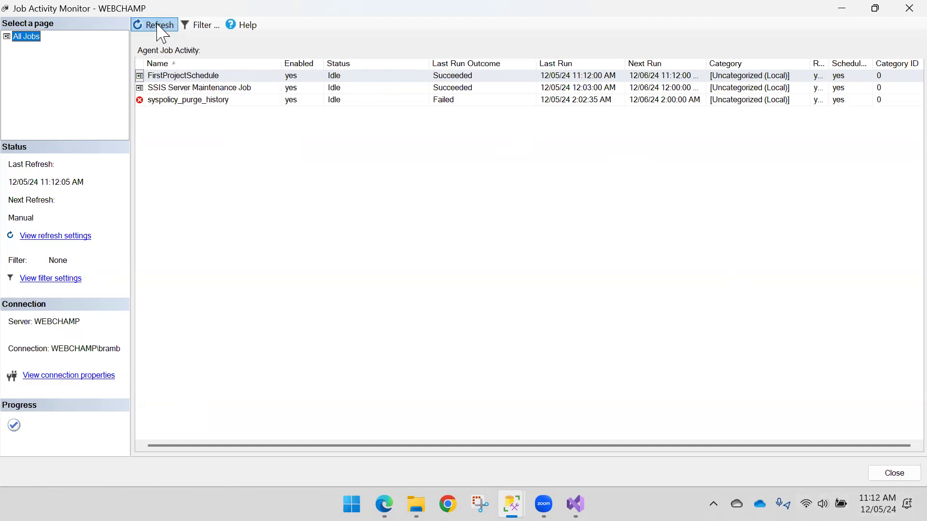
left_click(159, 29)
left_click(887, 474)
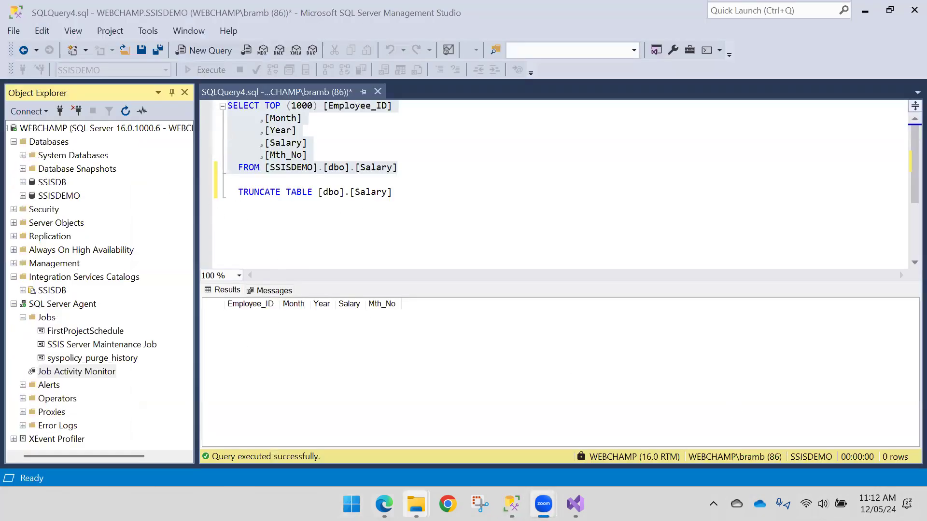
mouse_move(416, 504)
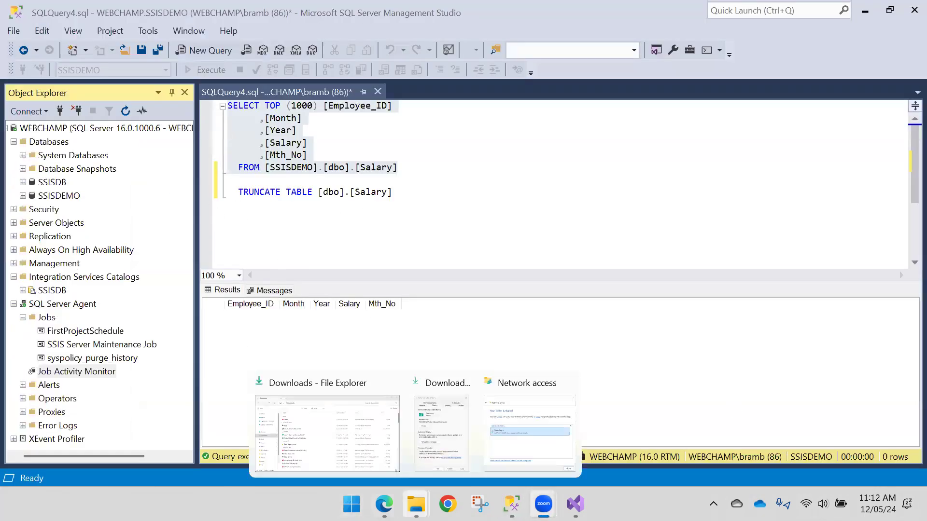
Step: Close the leftover Network access and Downloads Properties windows from the folder sharing setup
left_click(497, 451)
left_click(533, 141)
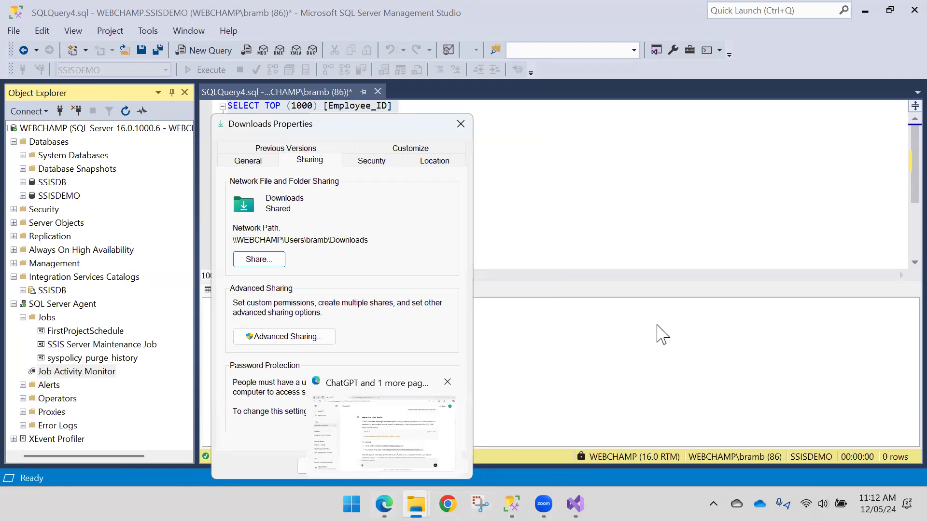
left_click(462, 124)
Step: Rerun only the SELECT TOP (1000) query on [SSISDEMO].[dbo].[Salary] and look through the returned rows
left_click_drag(405, 168, 228, 106)
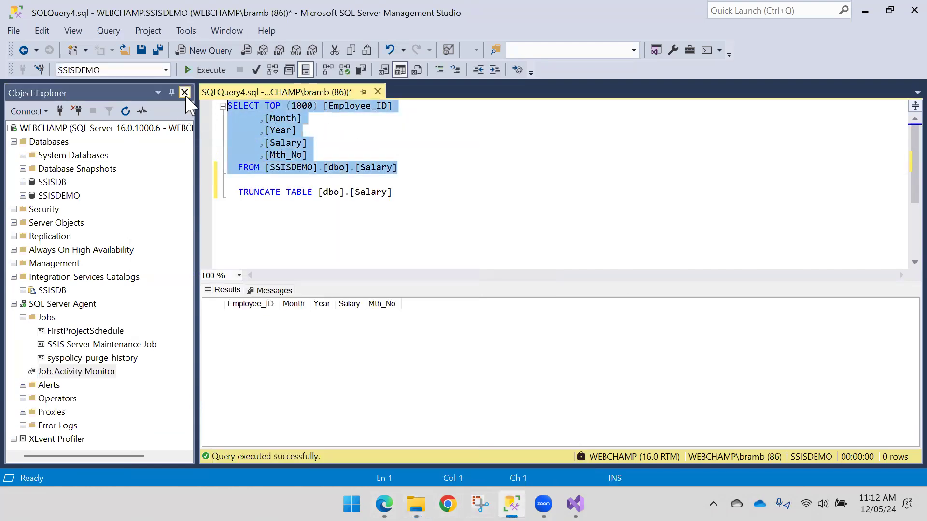
left_click(198, 70)
scroll(275, 372, "down", 3)
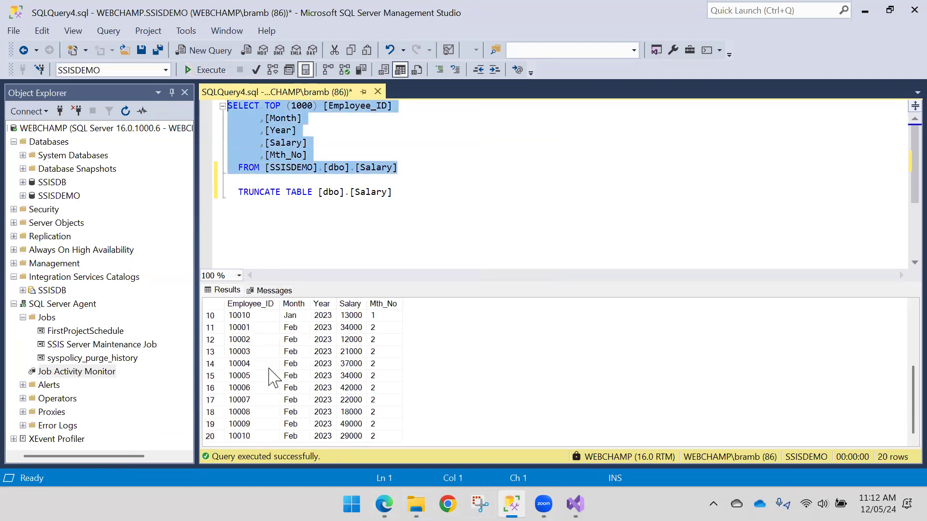
scroll(273, 369, "up", 3)
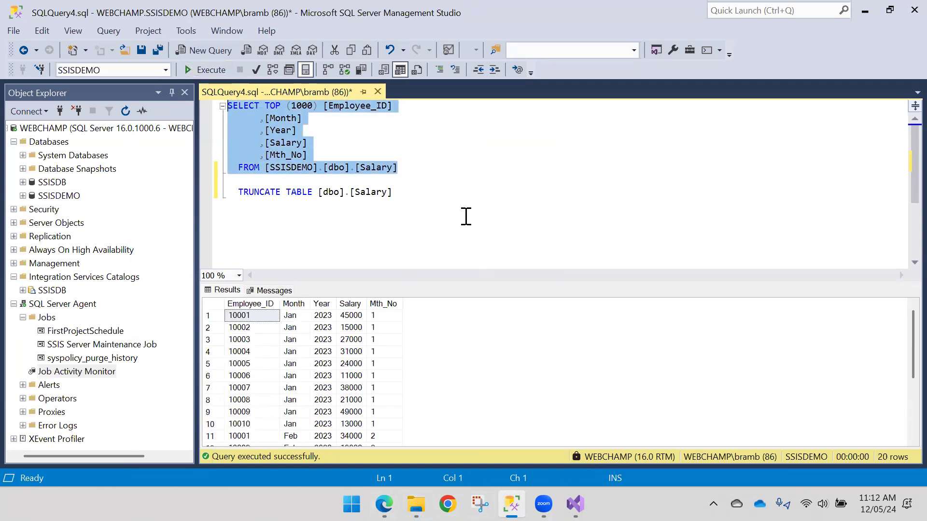
Step: Minimize the SQL Server Management Studio and Visual Studio windows to show the desktop
left_click(871, 13)
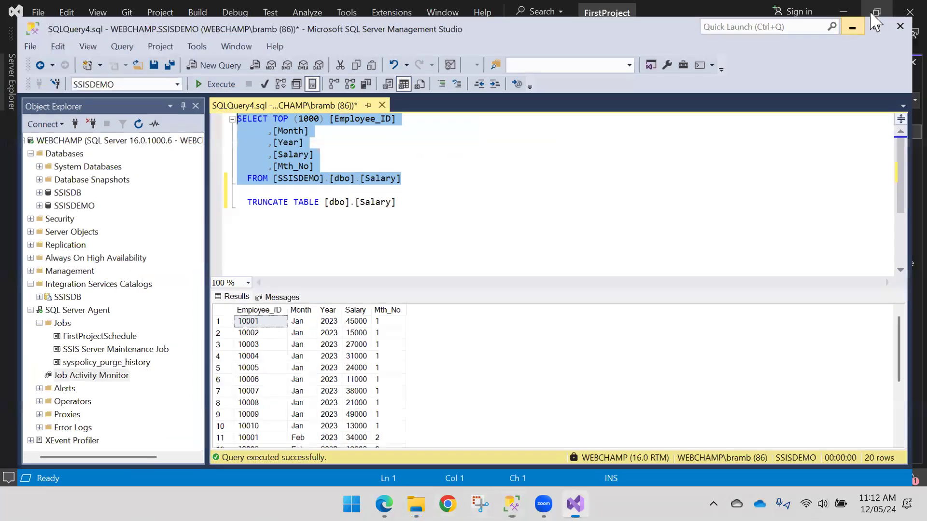
left_click(843, 11)
left_click(839, 11)
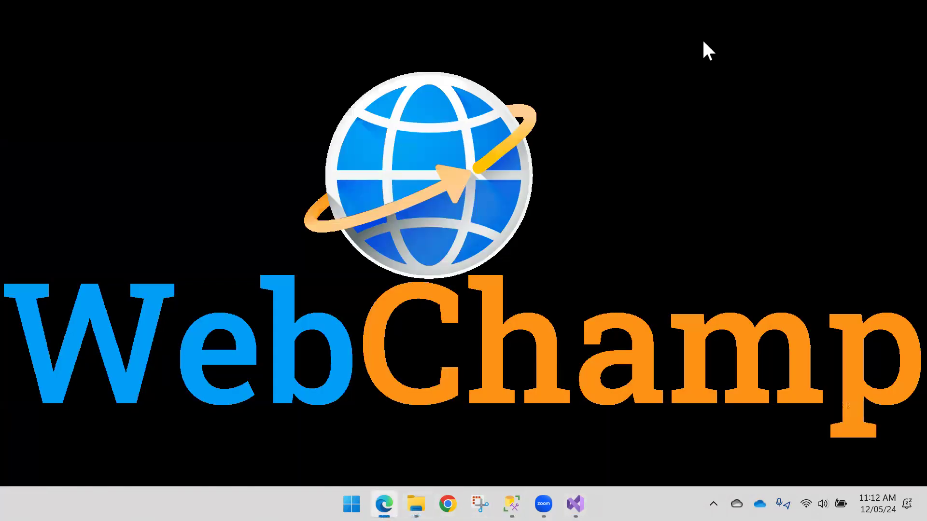